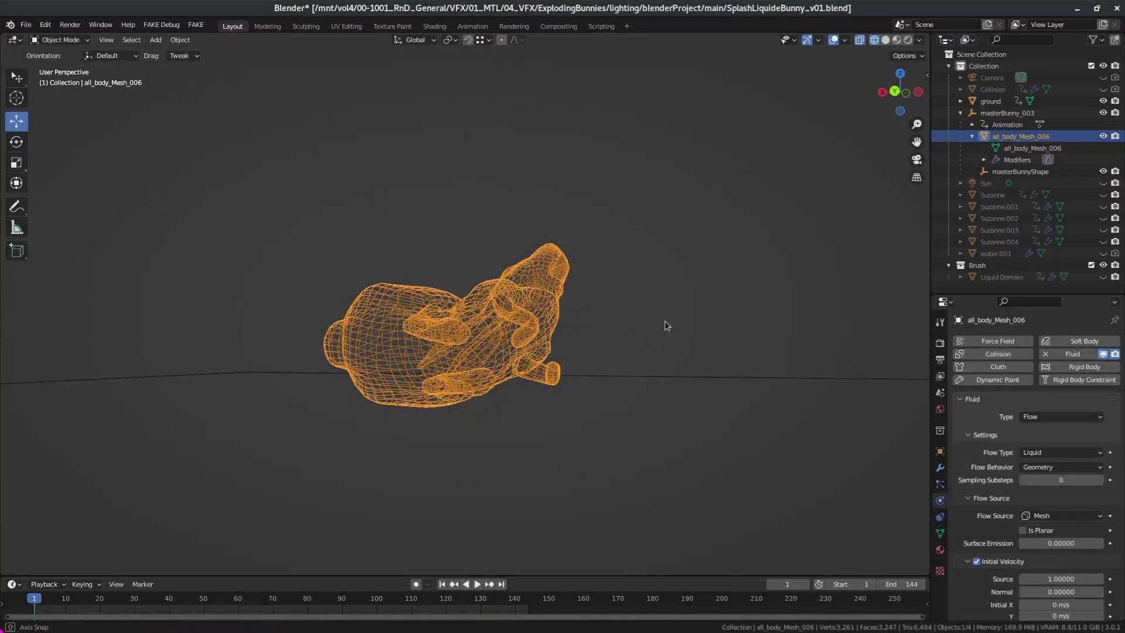
# Step: Unhide the Liquid Domain in the Outliner and select it to show its resolution-128 domain settings
pyautogui.moveTo(665, 322); pyautogui.dragTo(656, 322, button='middle')
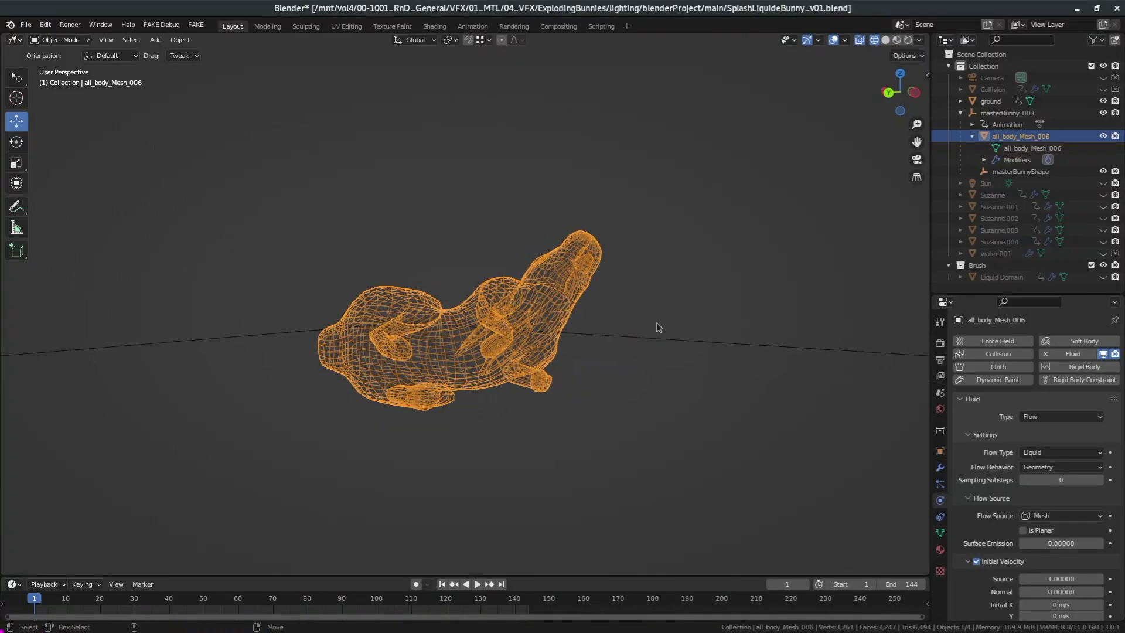
pyautogui.click(178, 41)
pyautogui.moveTo(210, 346)
pyautogui.click(1103, 277)
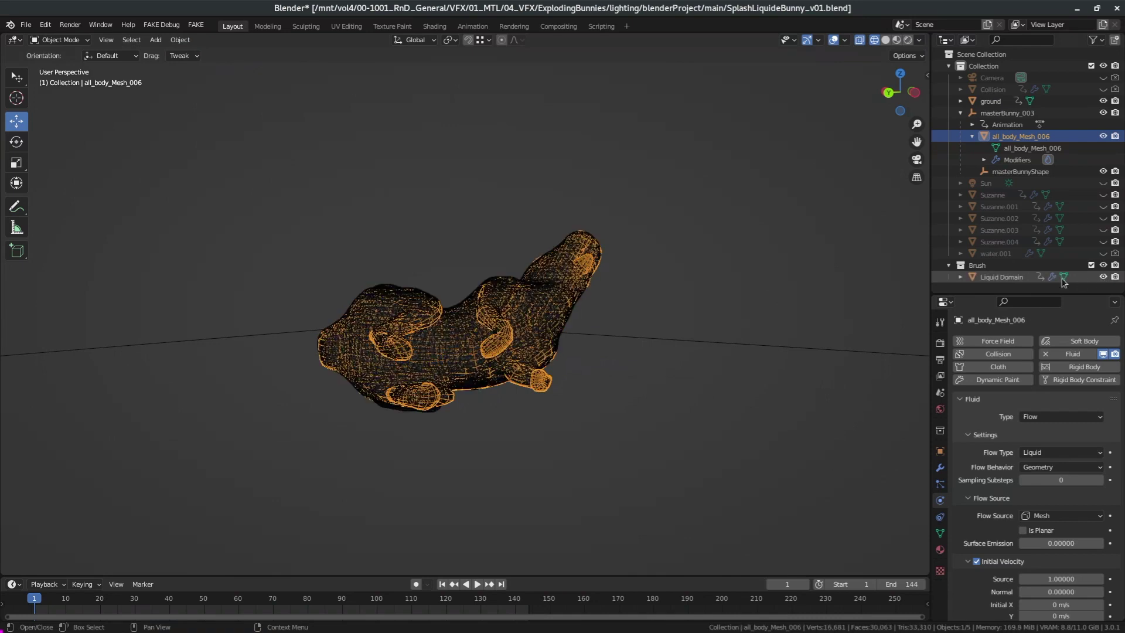
pyautogui.scroll(-1, 977, 542)
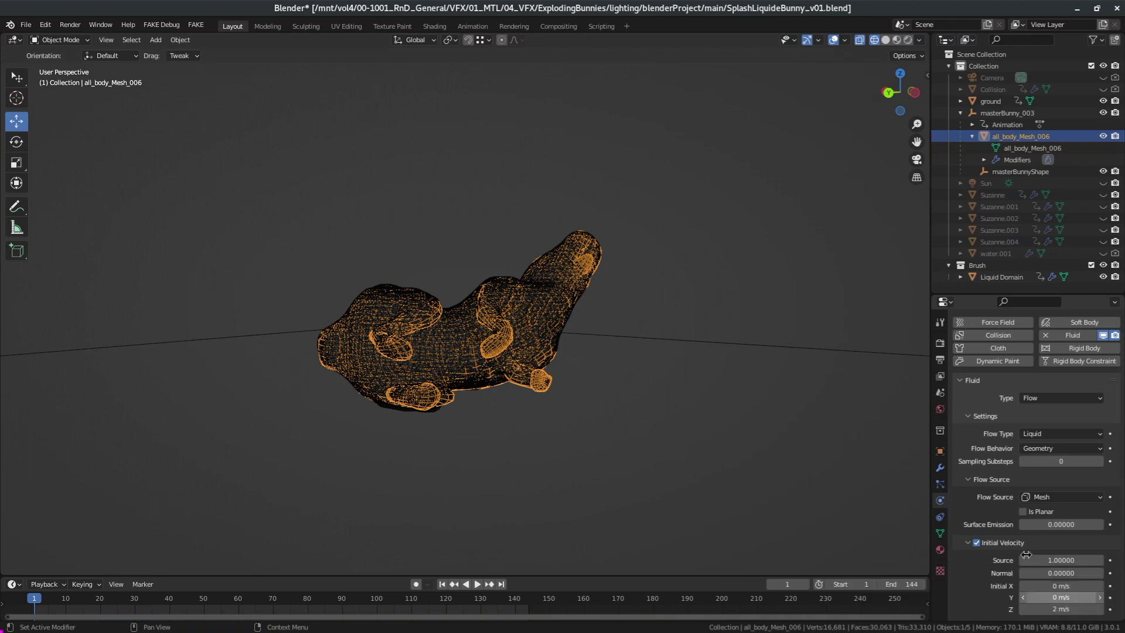
pyautogui.scroll(1, 982, 469)
pyautogui.scroll(-1, 982, 469)
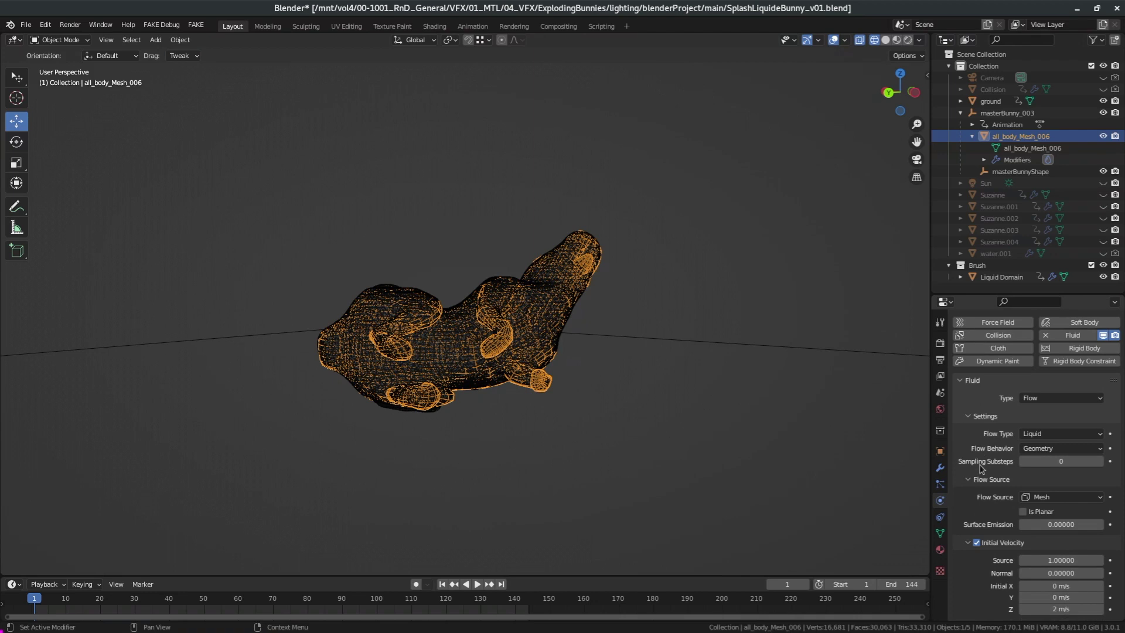
pyautogui.click(1003, 277)
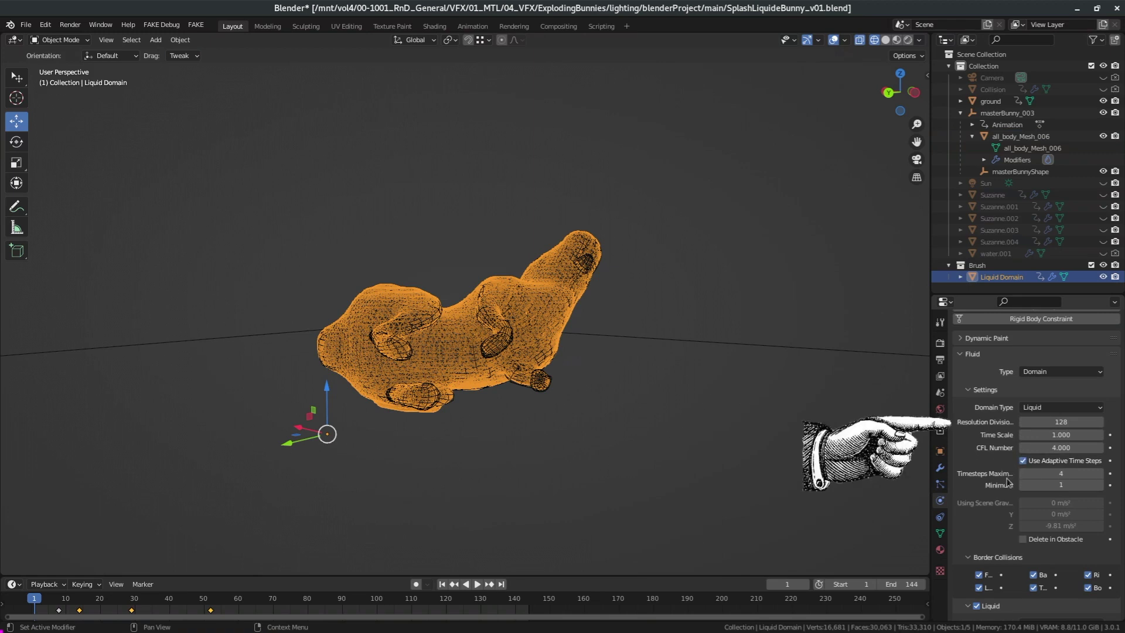
# Step: Play the liquid simulation to frame 8, then select the frame-14 viscosity keyframe
pyautogui.scroll(-2, 1006, 486)
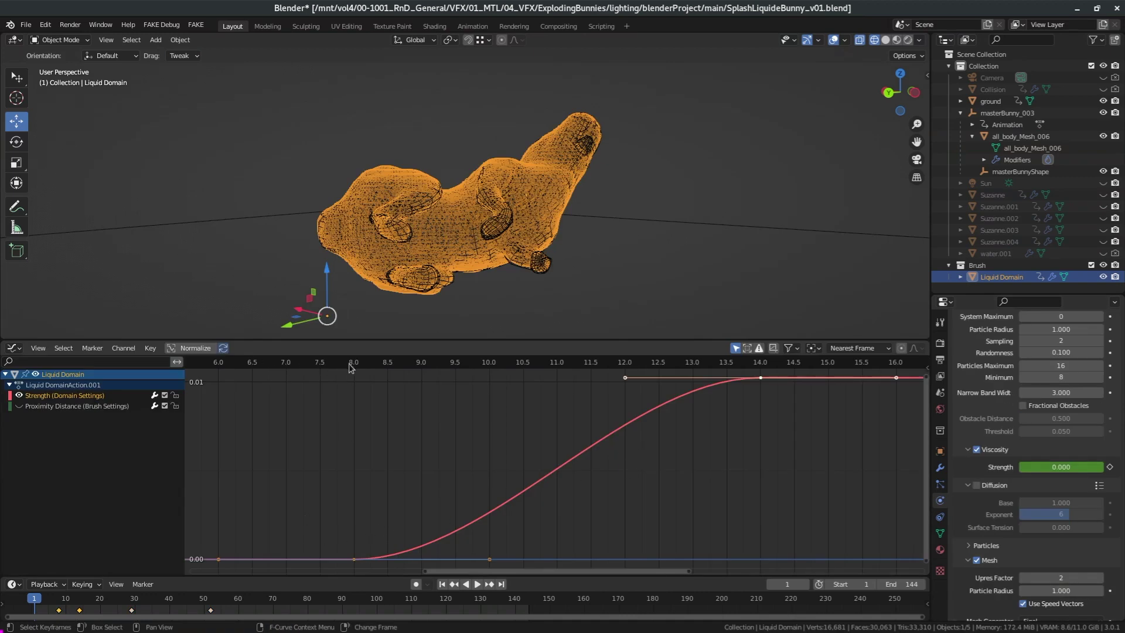
pyautogui.press('space')
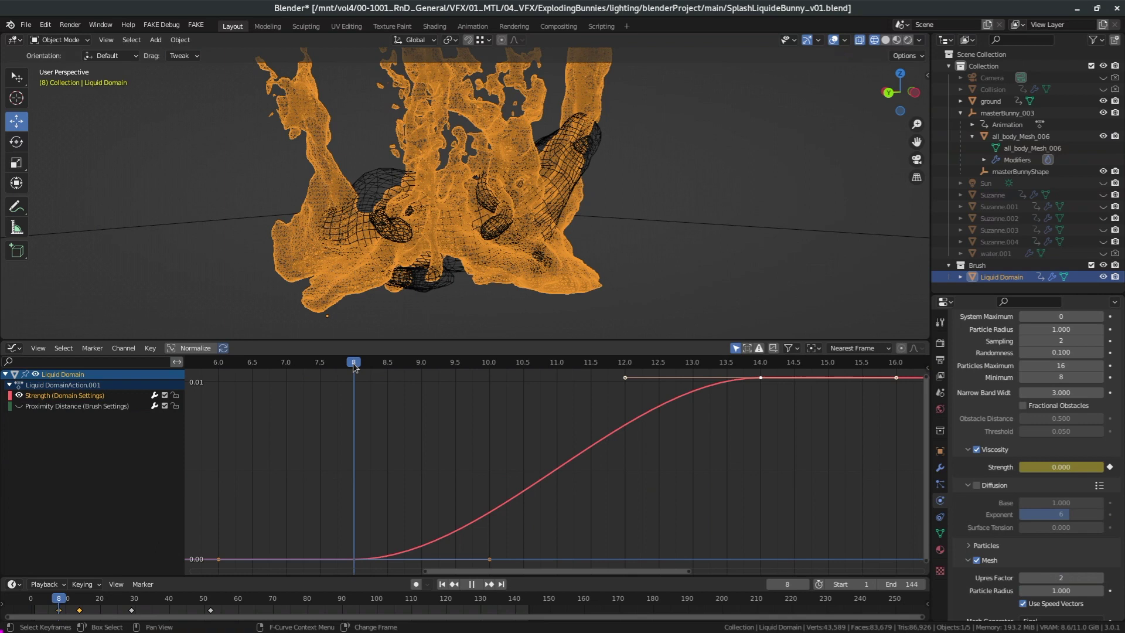
pyautogui.press('space')
pyautogui.click(761, 379)
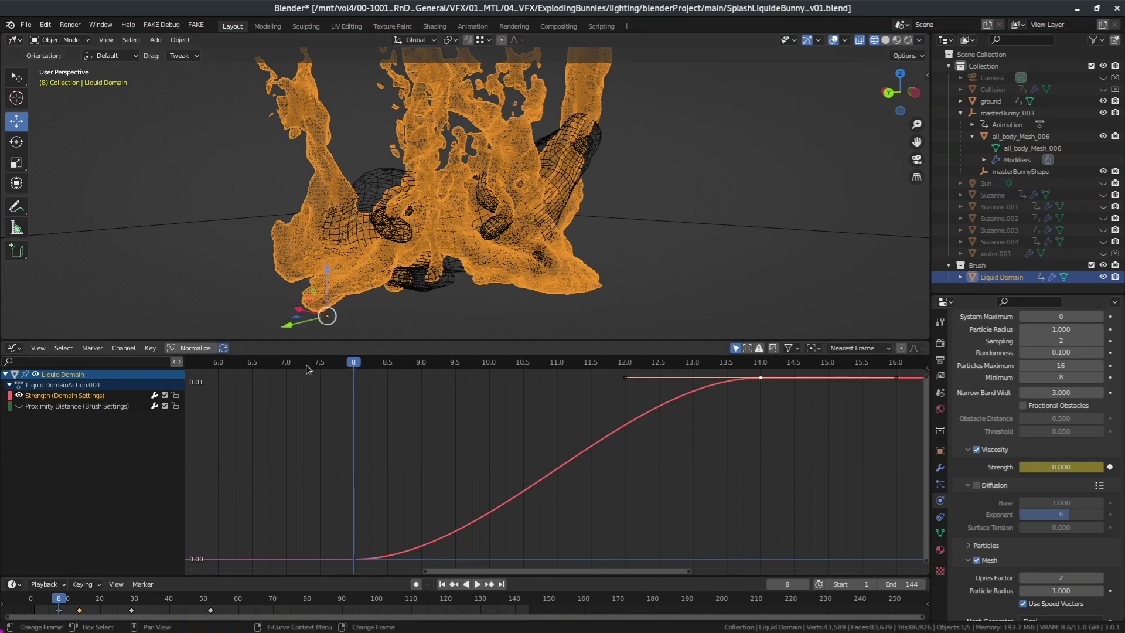
# Step: Return to frame 1, enable the domain's Mesh output, and check the Cache volume format options
pyautogui.hotkey('shift', 'Left')
pyautogui.scroll(-5, 976, 441)
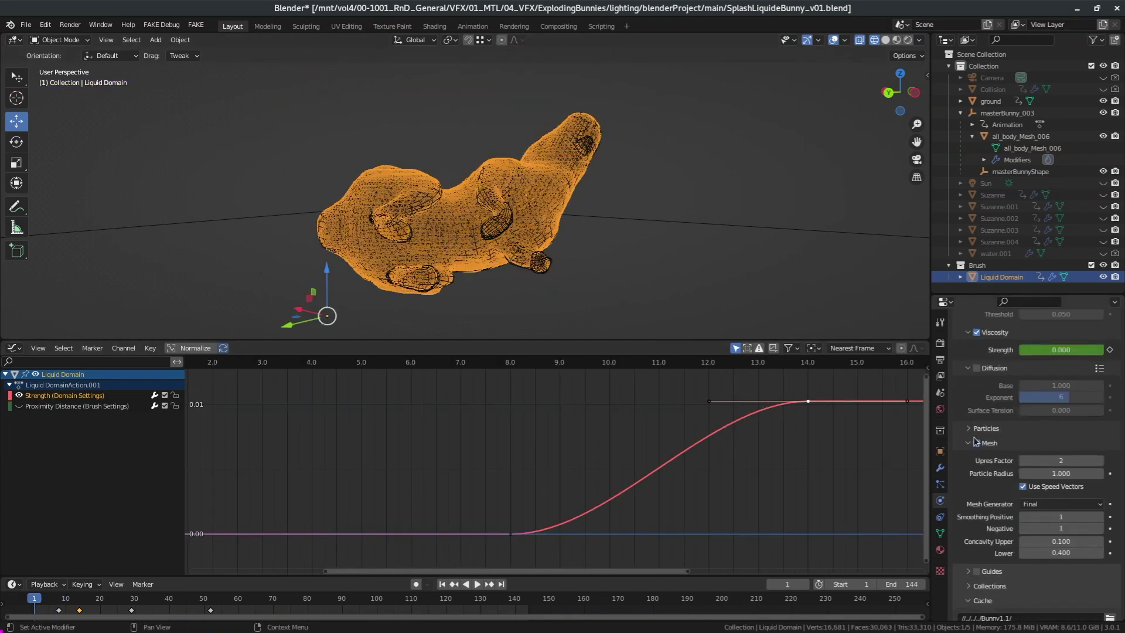
pyautogui.click(976, 442)
pyautogui.scroll(-4, 1012, 401)
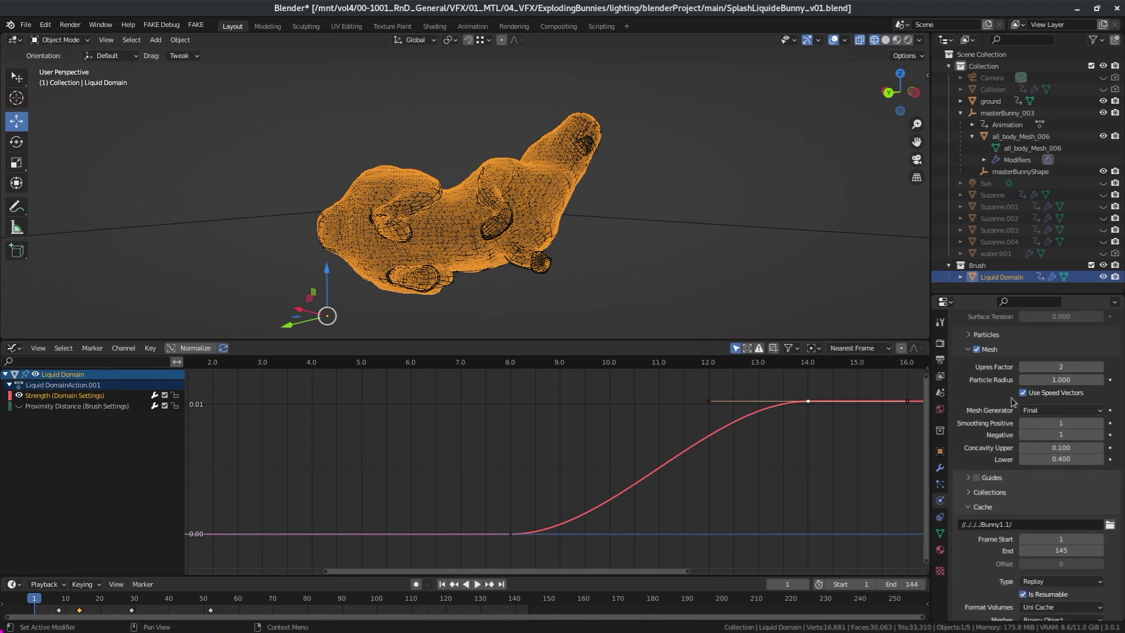
pyautogui.scroll(-2, 975, 457)
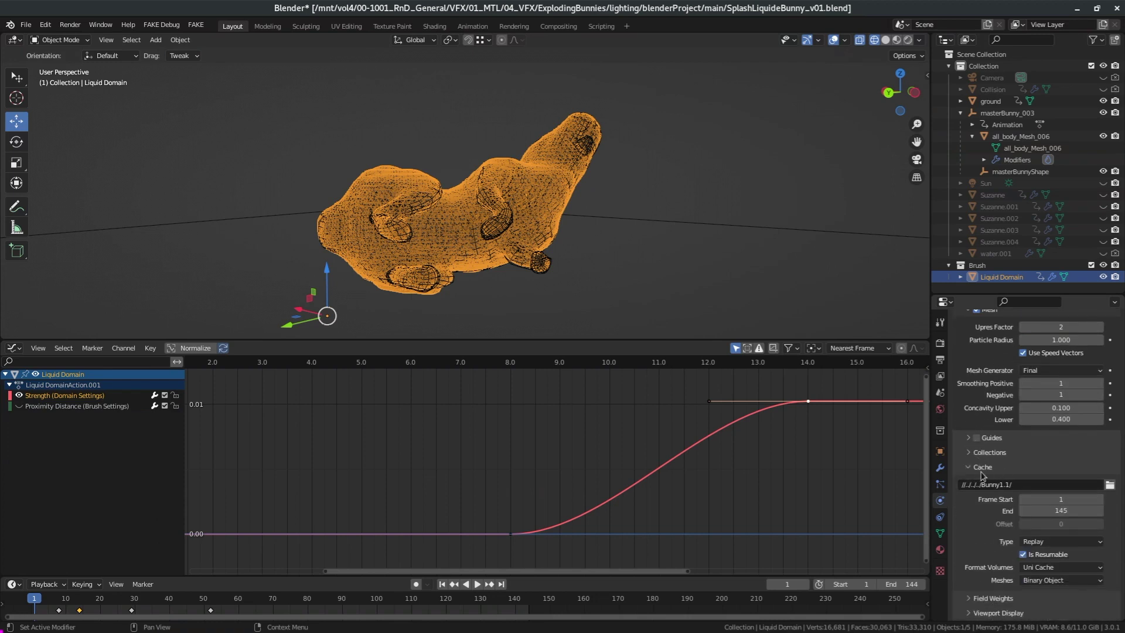
pyautogui.click(1041, 568)
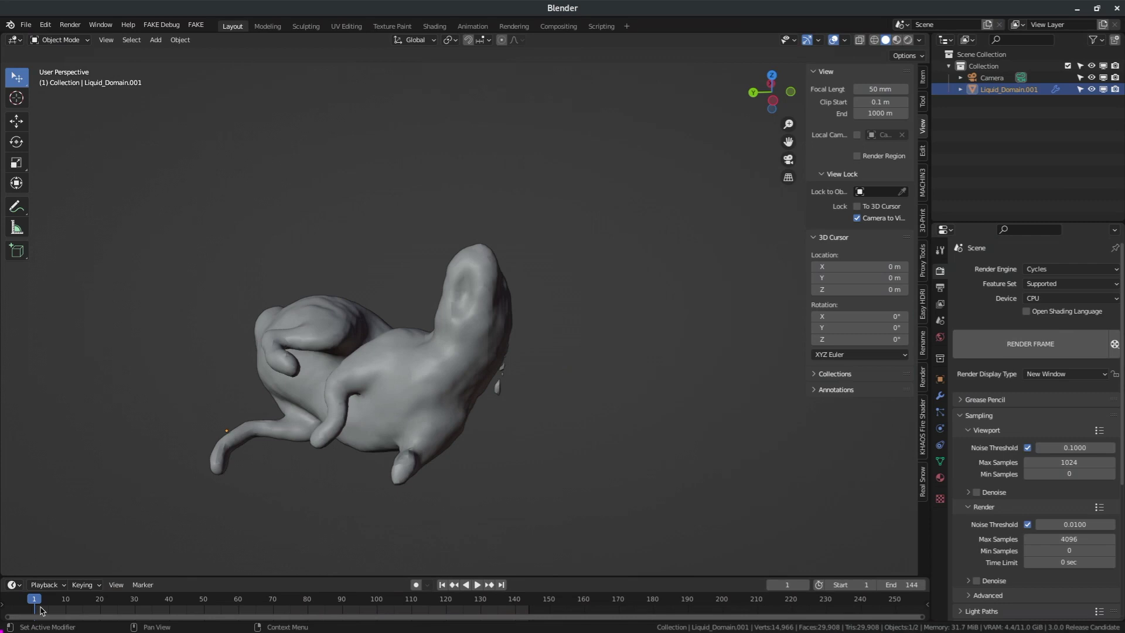
# Step: Preview the cached splash, then enable Override Frame and keyframe it at 1 on frame 1
pyautogui.press('space')
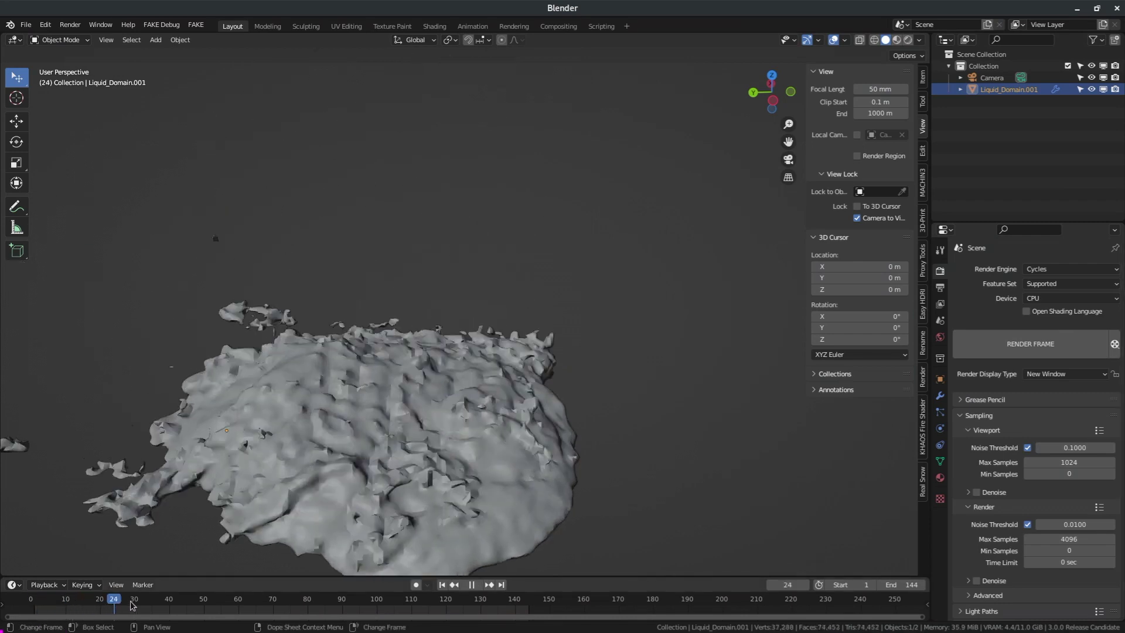
pyautogui.moveTo(167, 604); pyautogui.dragTo(34, 607)
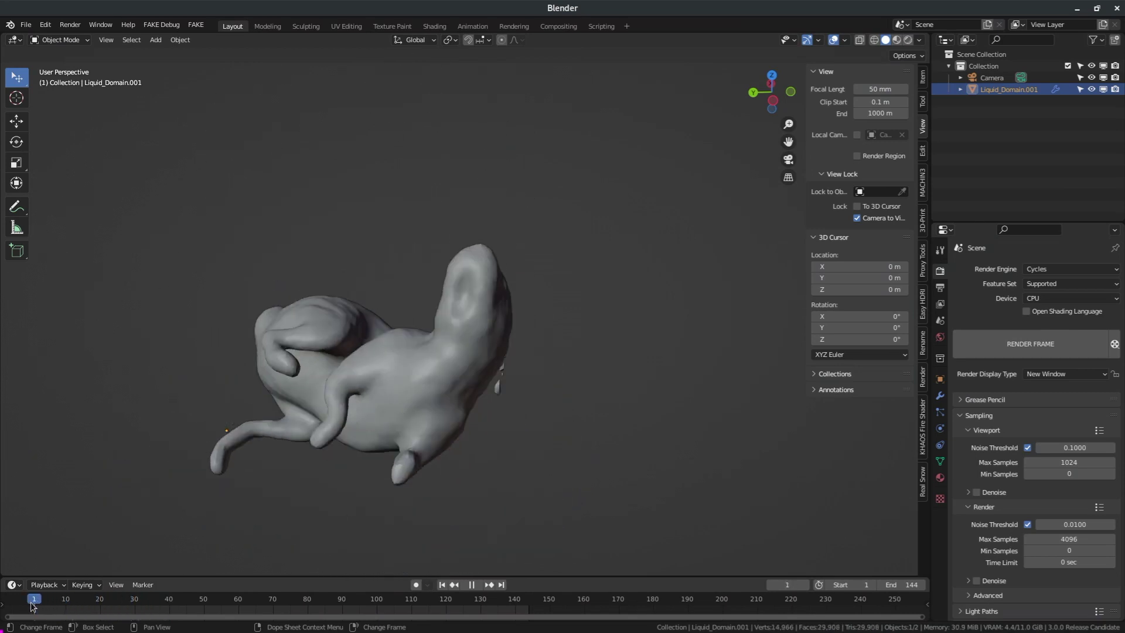
pyautogui.click(940, 395)
pyautogui.click(1023, 435)
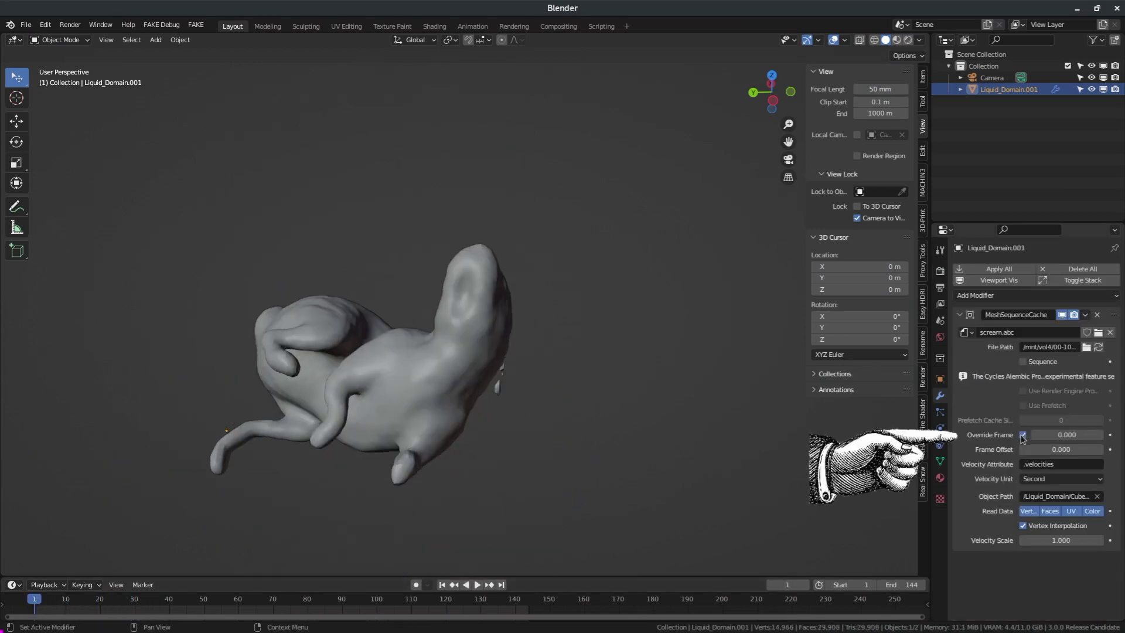
pyautogui.click(1056, 435)
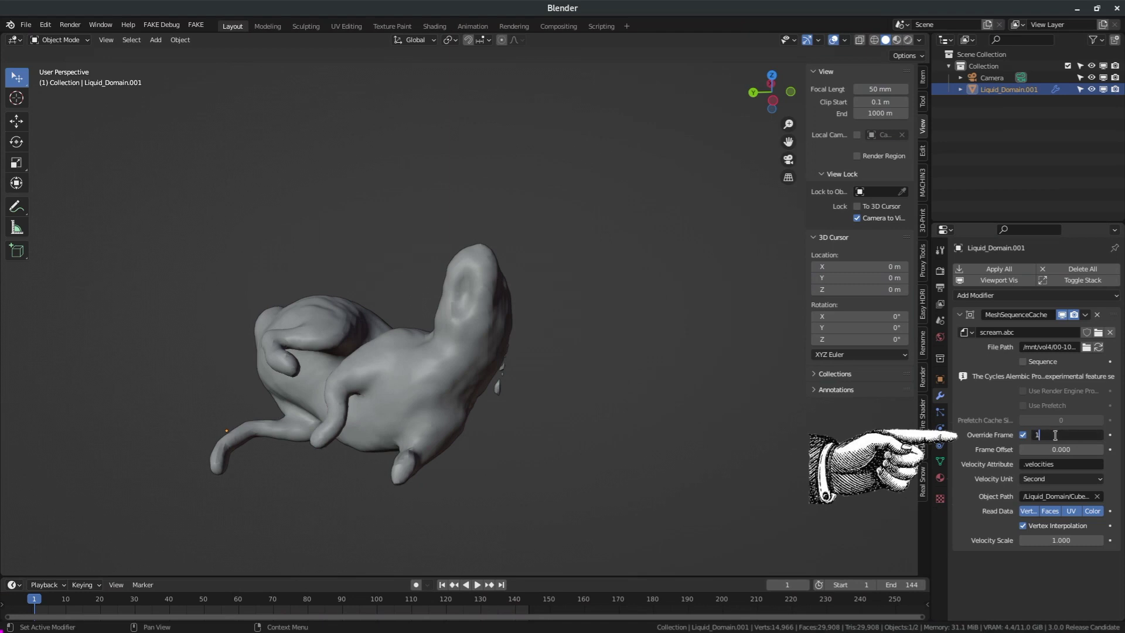
pyautogui.press('Return')
pyautogui.rightClick(1056, 436)
pyautogui.click(1055, 436)
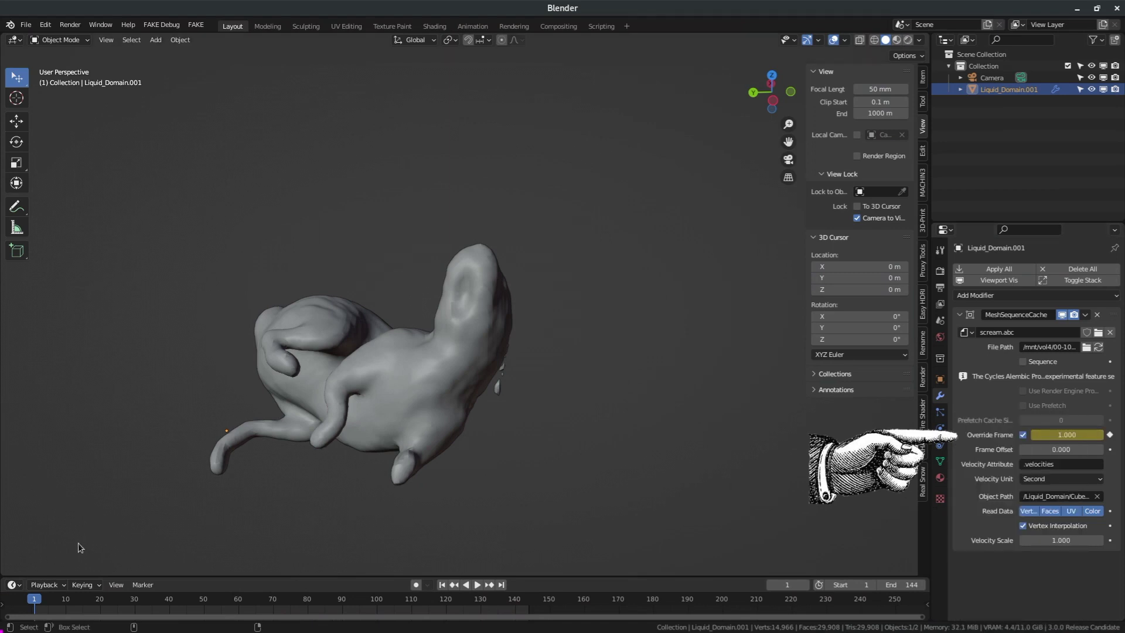
# Step: Keyframe Override Frame at 30 on frame 10 and preview the retimed liquid
pyautogui.click(66, 604)
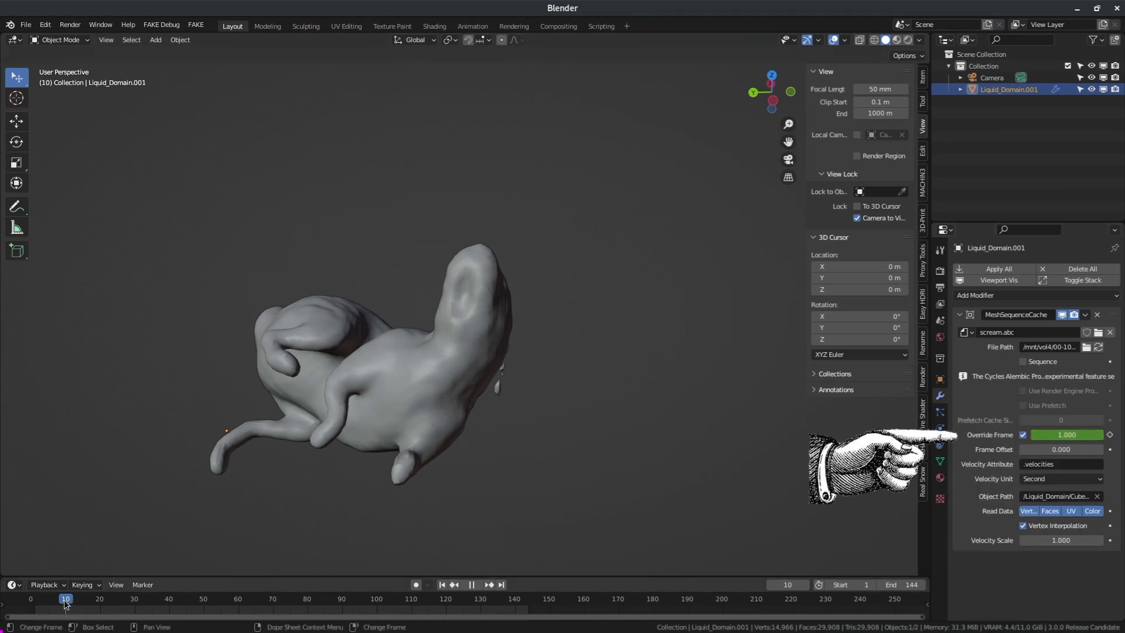
pyautogui.click(1065, 435)
pyautogui.write('30')
pyautogui.press('Return')
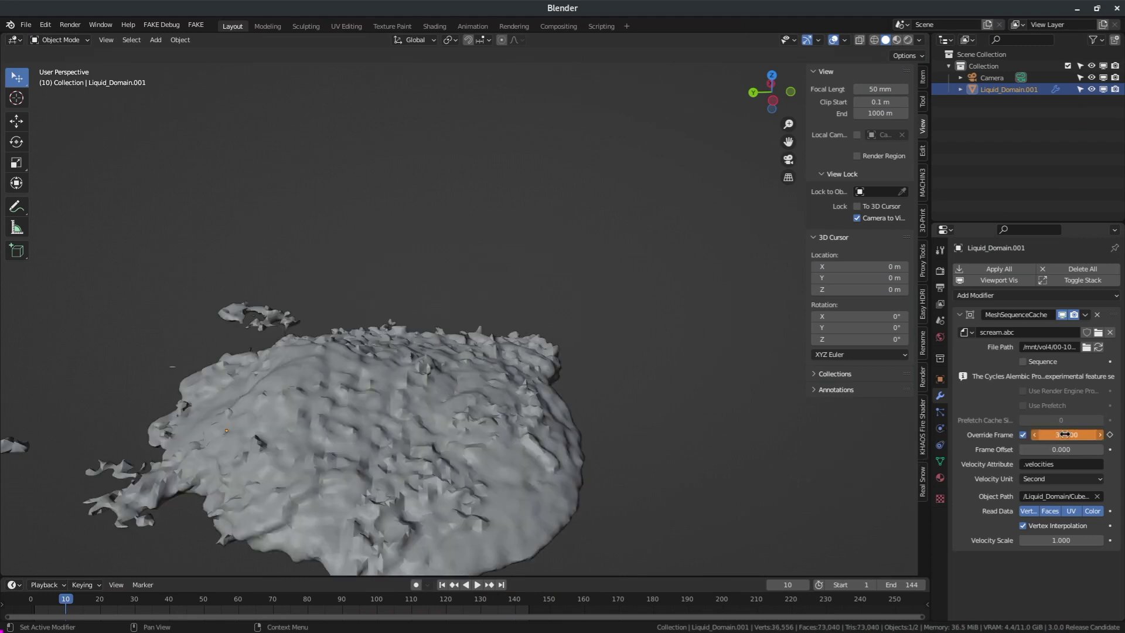
pyautogui.rightClick(1064, 435)
pyautogui.click(1064, 437)
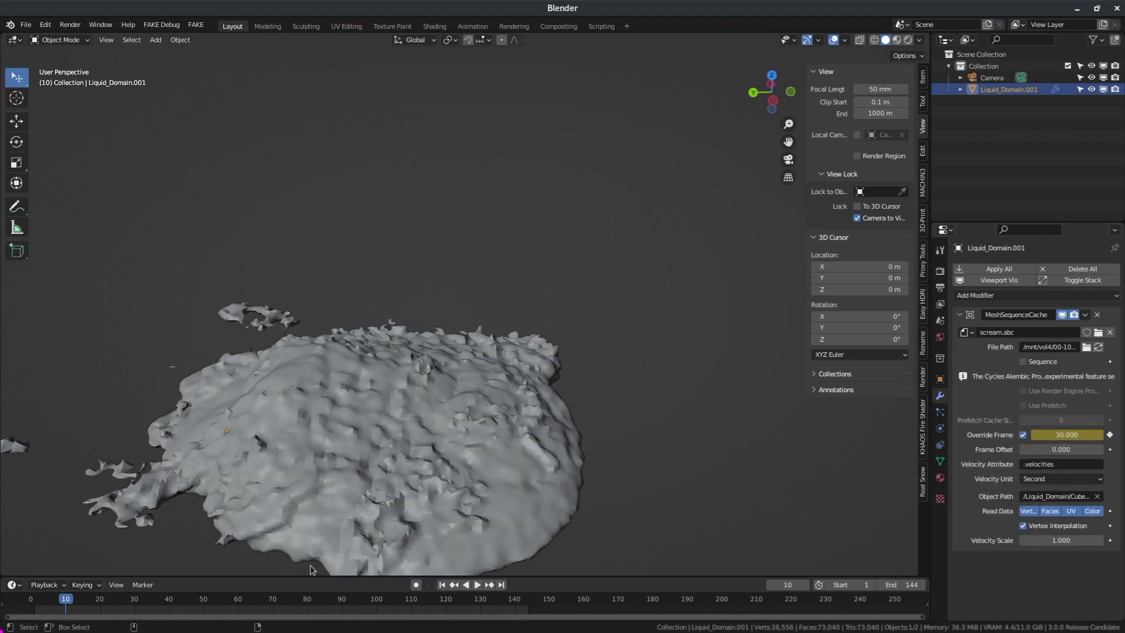
pyautogui.moveTo(67, 596)
pyautogui.mouseDown()
pyautogui.moveTo(30, 600)
pyautogui.moveTo(61, 603)
pyautogui.mouseUp()
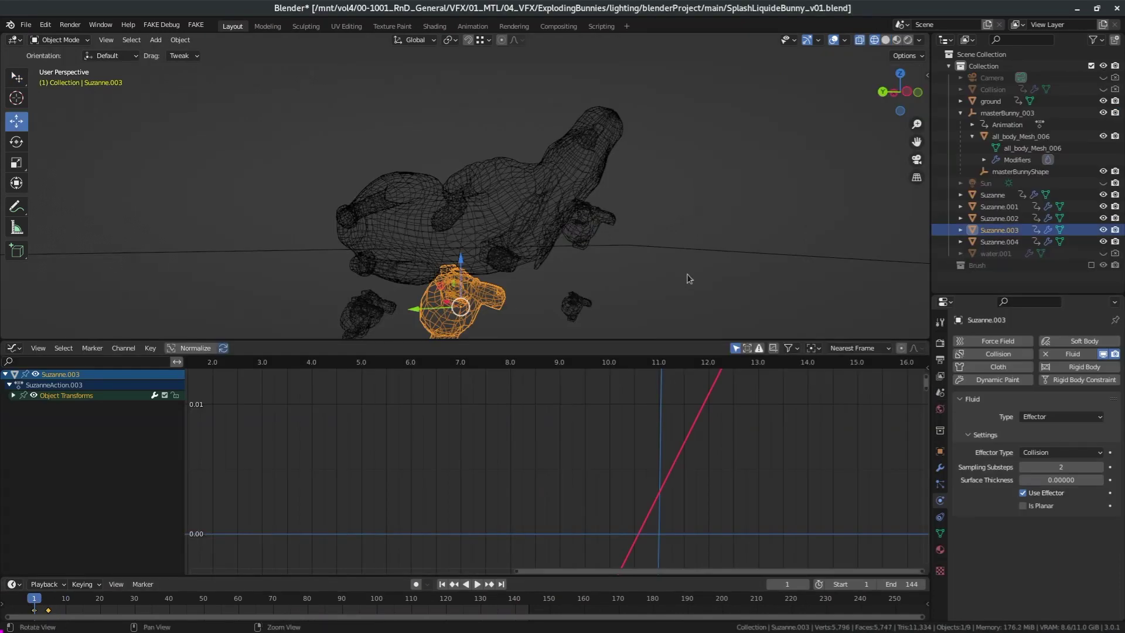
# Step: Enlarge the 3D view and play the bunny pieces flying apart, stopping at frame 5
pyautogui.moveTo(687, 273); pyautogui.dragTo(469, 280, button='middle')
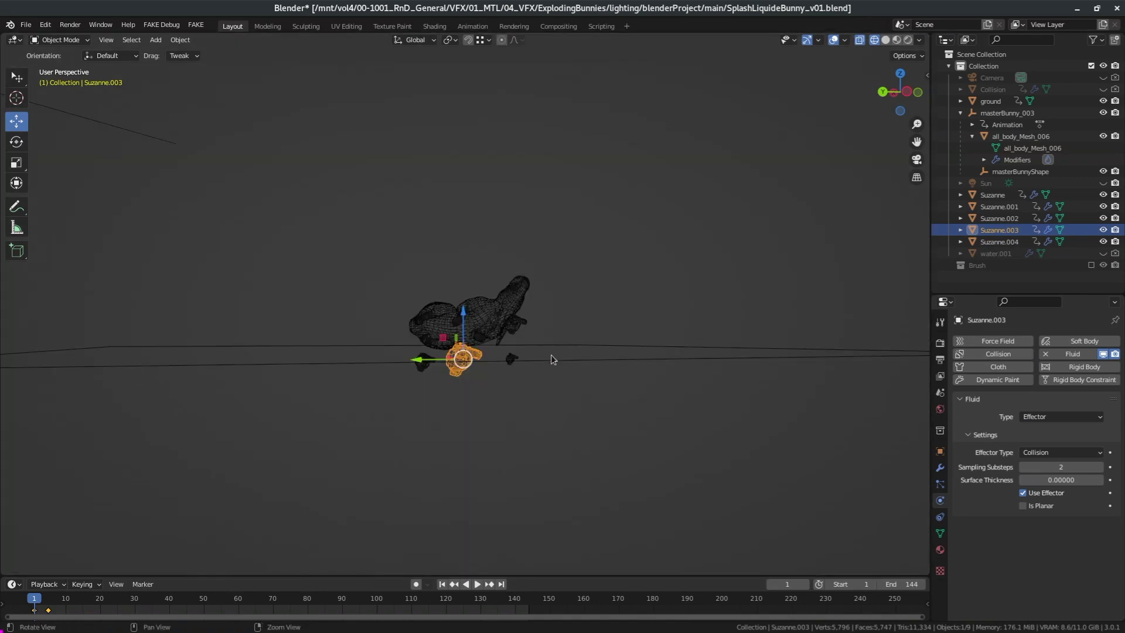
pyautogui.moveTo(550, 354); pyautogui.dragTo(539, 383, button='middle')
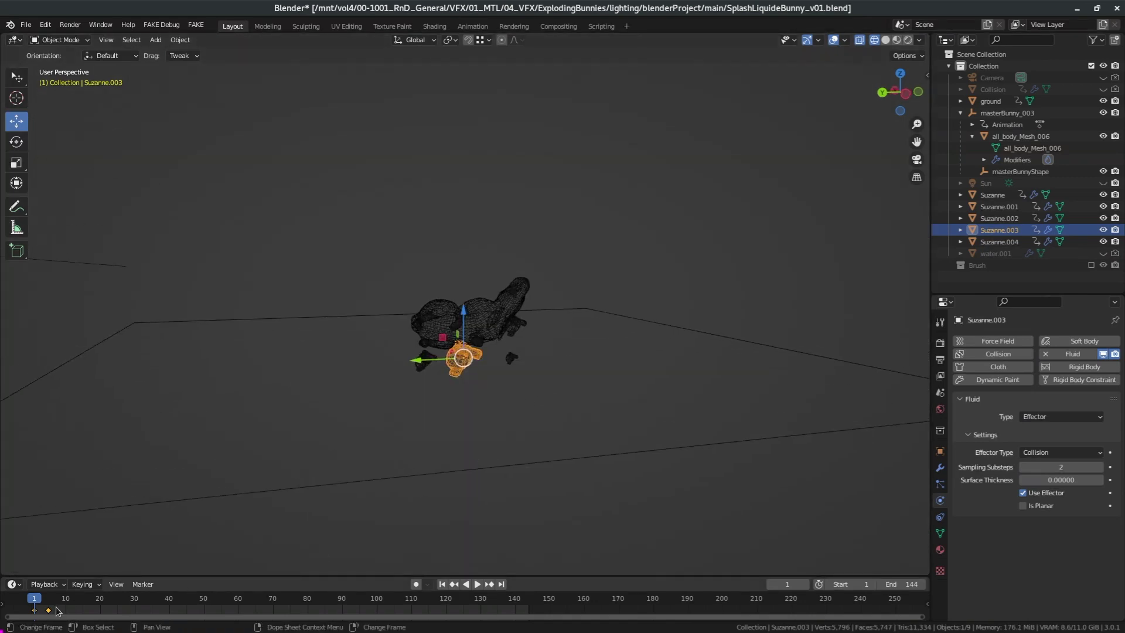
pyautogui.press('space')
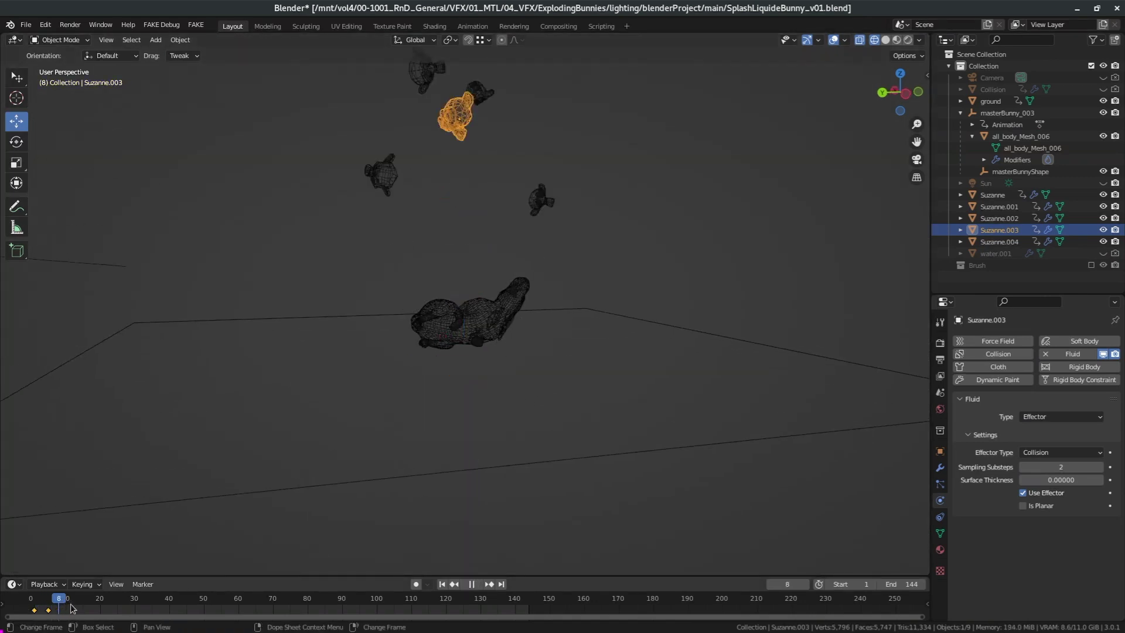
pyautogui.moveTo(81, 609); pyautogui.dragTo(17, 608)
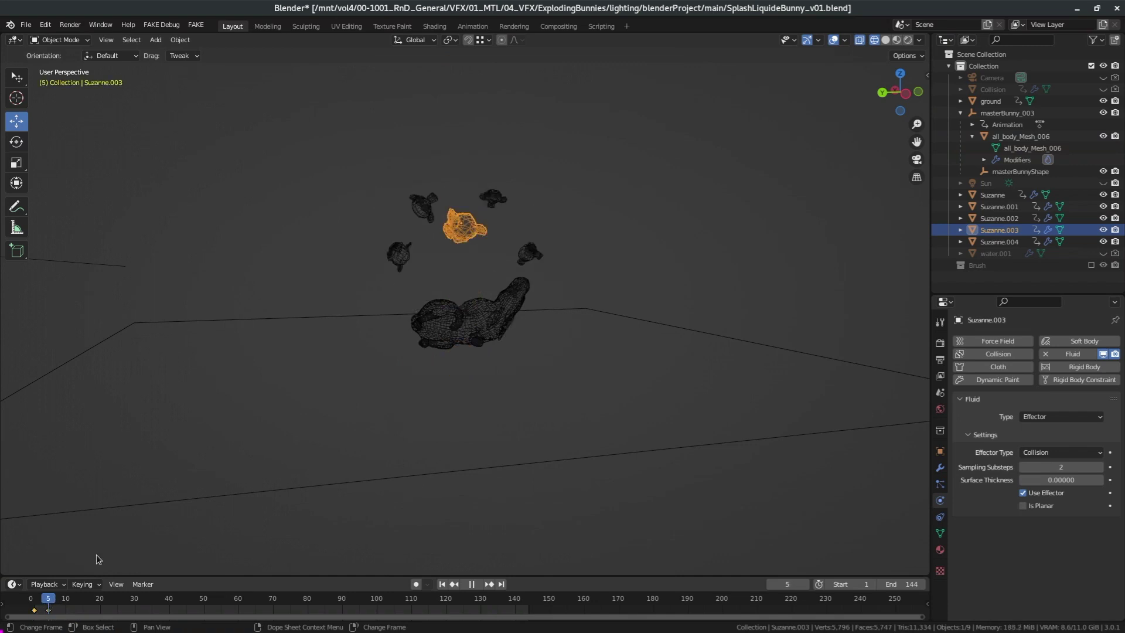
pyautogui.press('space')
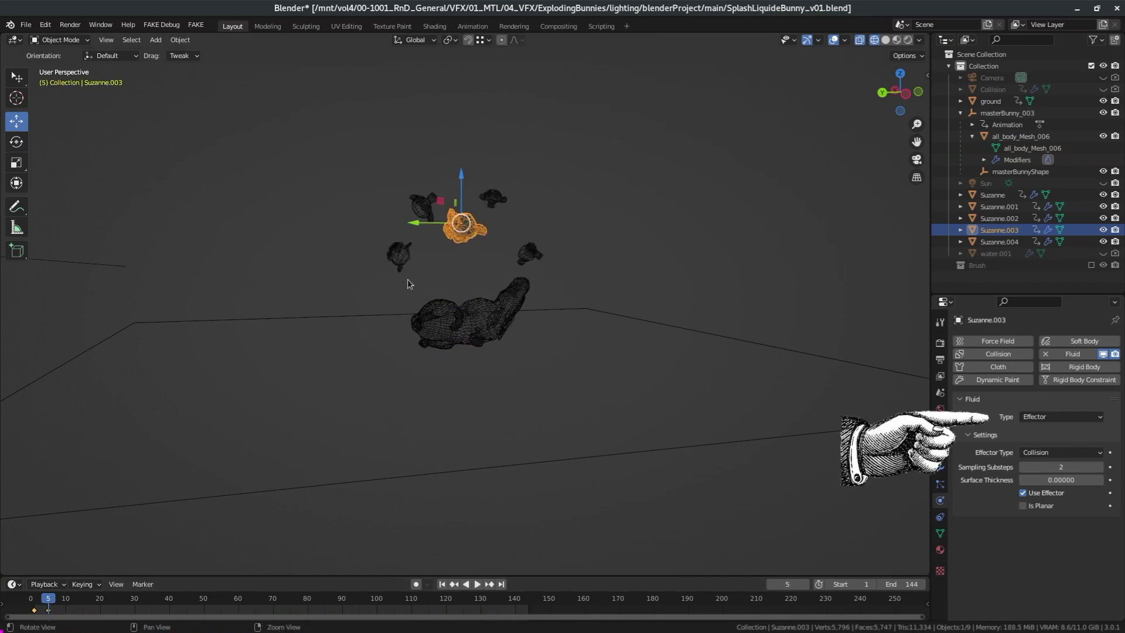
# Step: View the bunny from above and replay the animation from frame 1
pyautogui.moveTo(573, 271); pyautogui.dragTo(365, 253, button='middle')
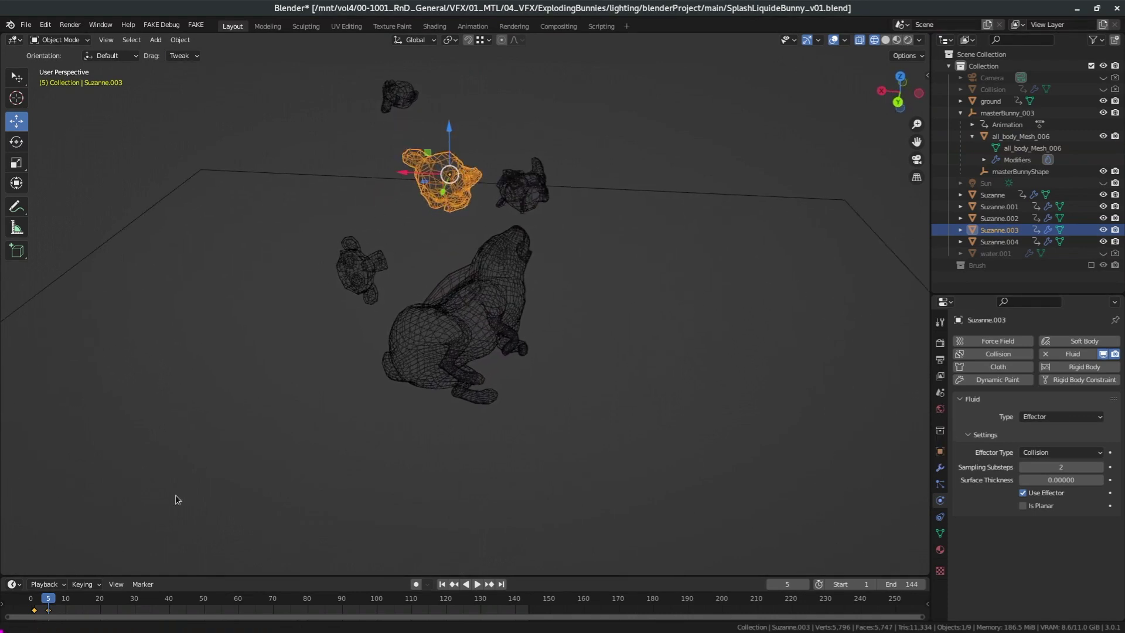
pyautogui.click(26, 604)
pyautogui.press('space')
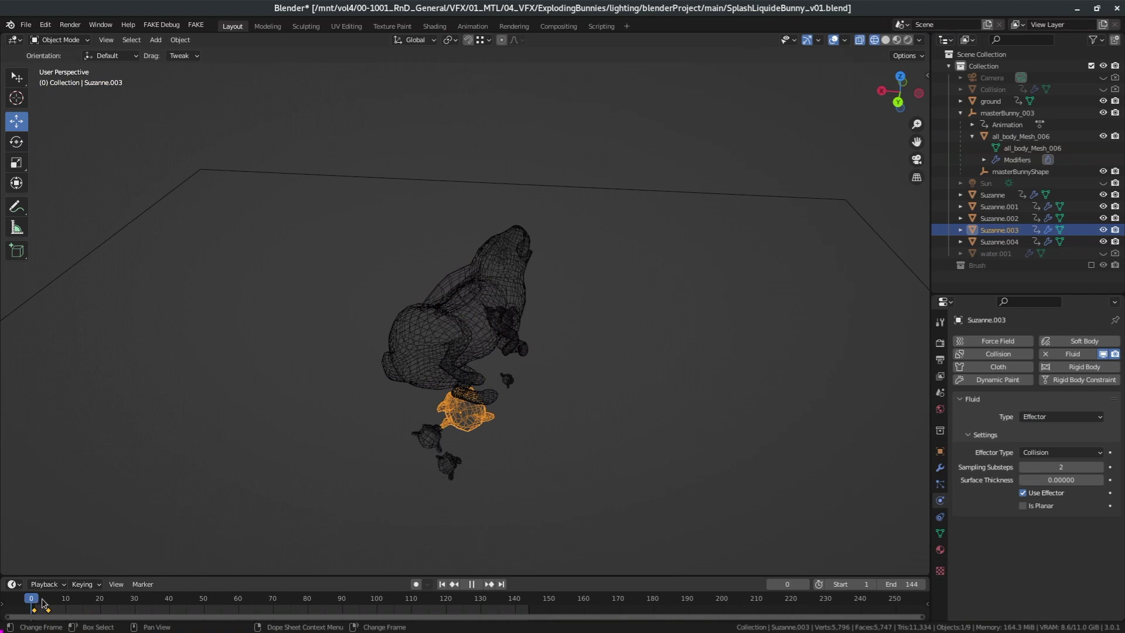
pyautogui.click(34, 605)
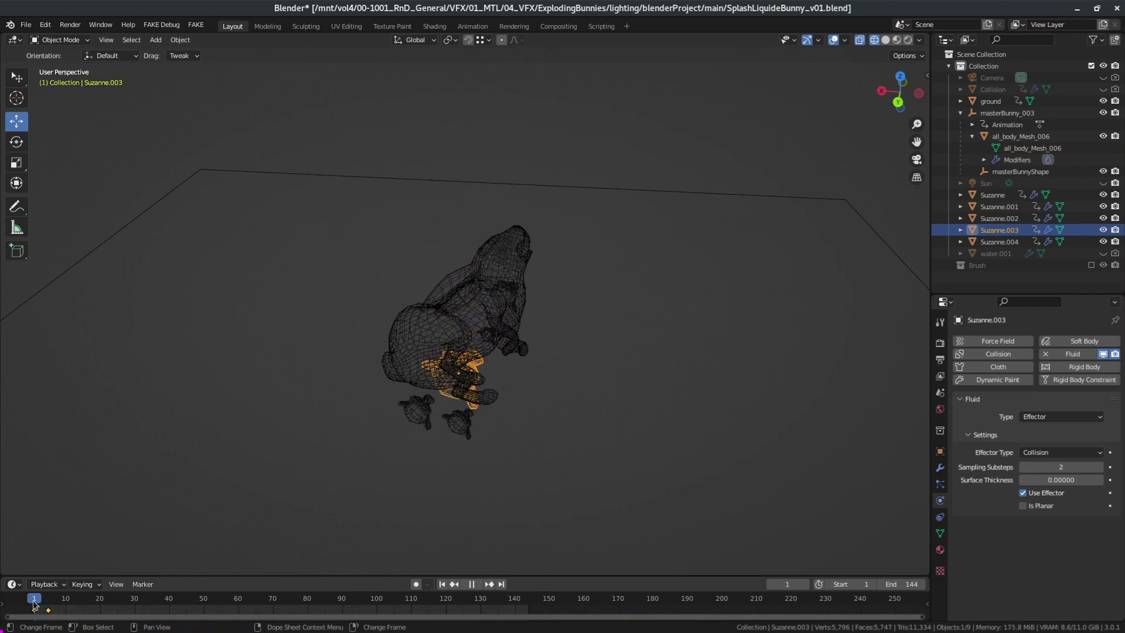
pyautogui.press('Escape')
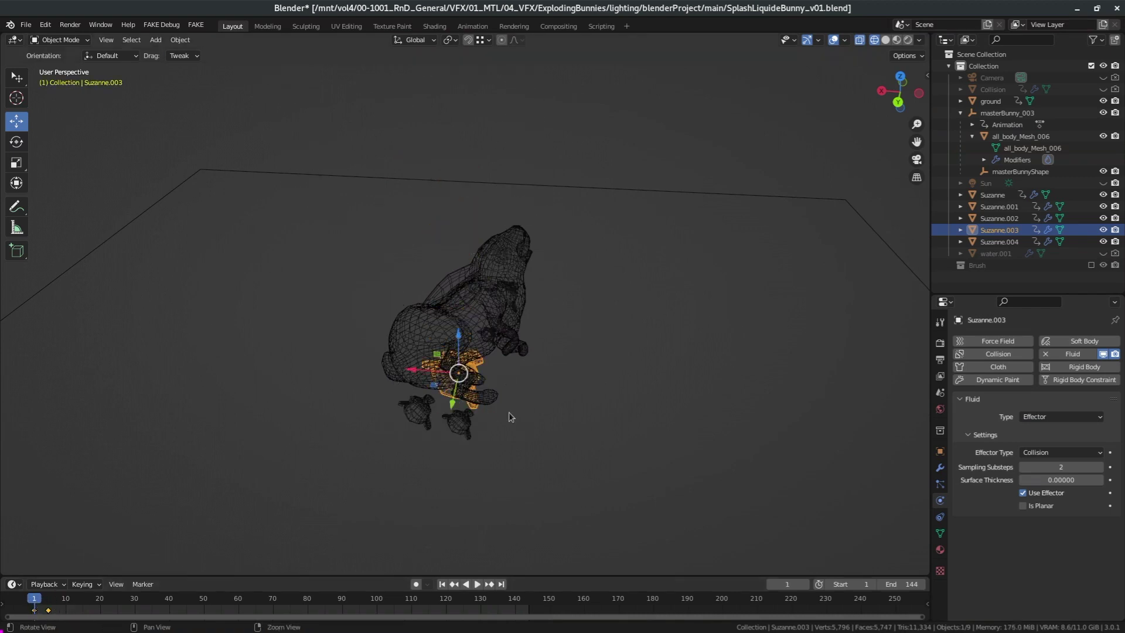
# Step: Deselect Suzanne.003 and enable the Brush collection to bring back the Liquid Domain
pyautogui.moveTo(509, 413); pyautogui.dragTo(410, 345, button='middle')
pyautogui.click(856, 204)
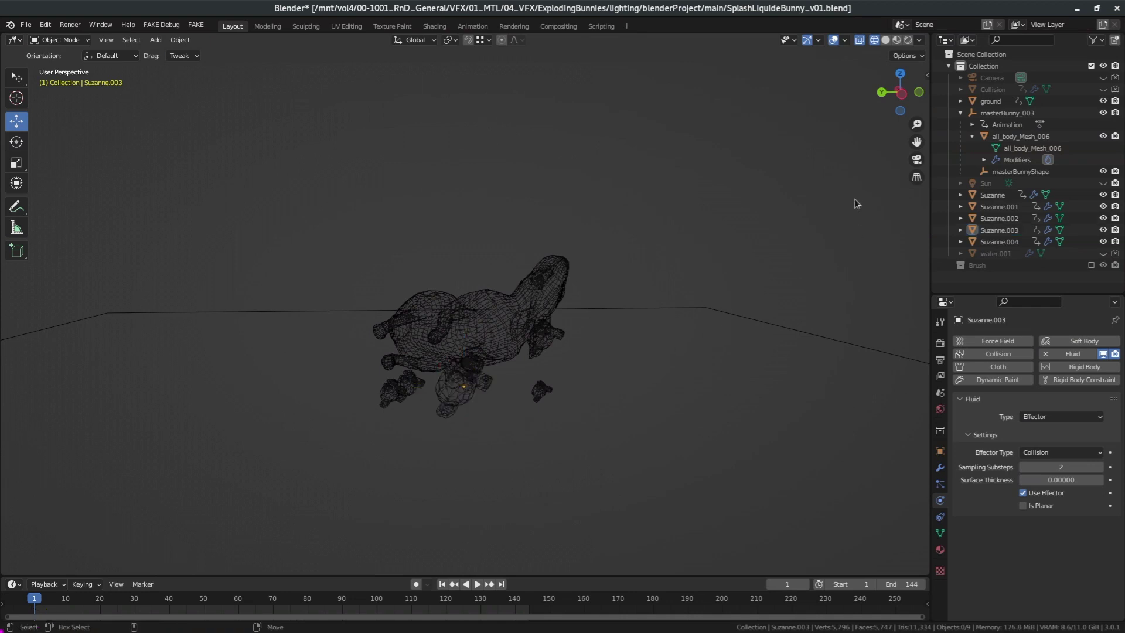
pyautogui.click(1090, 266)
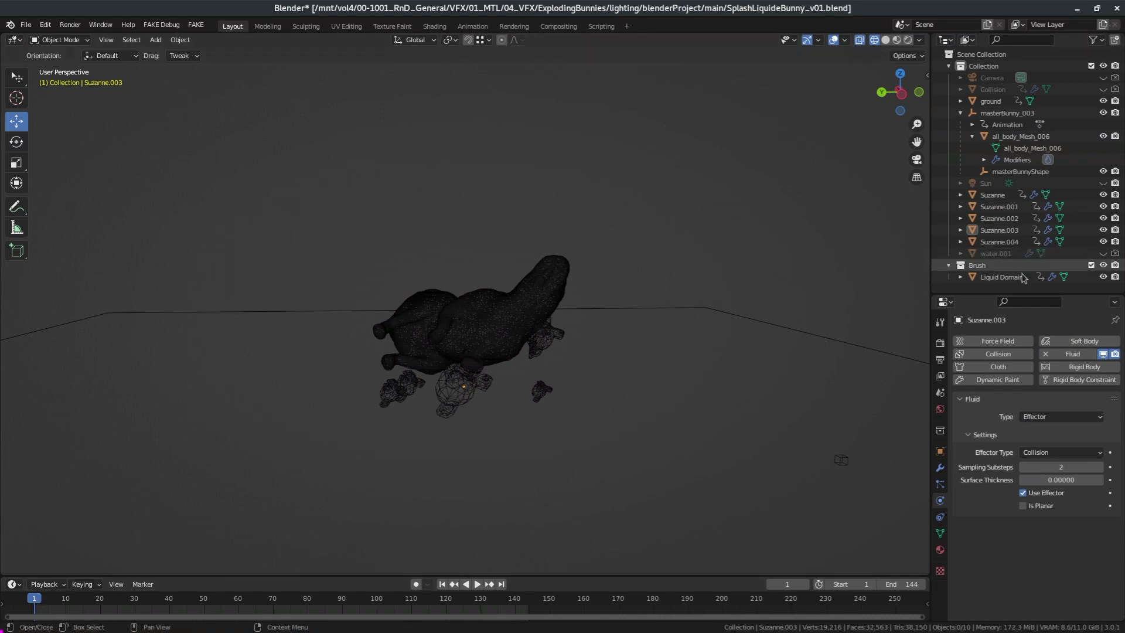
# Step: Select the Liquid Domain, play the splash simulation, and rewind to its early frames
pyautogui.click(1002, 277)
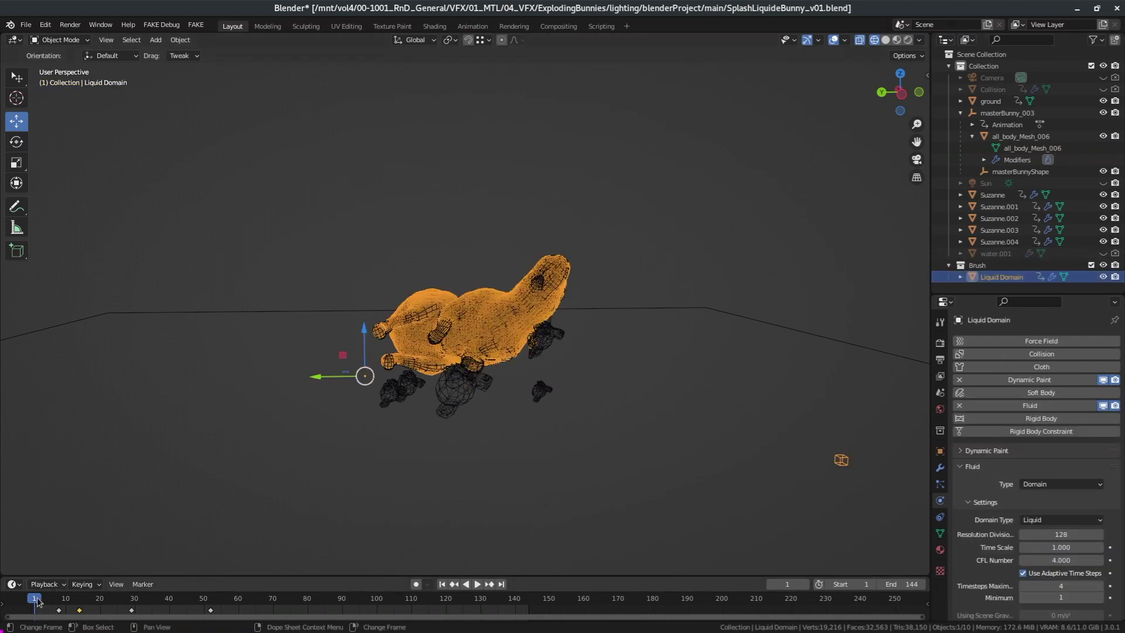
pyautogui.press('space')
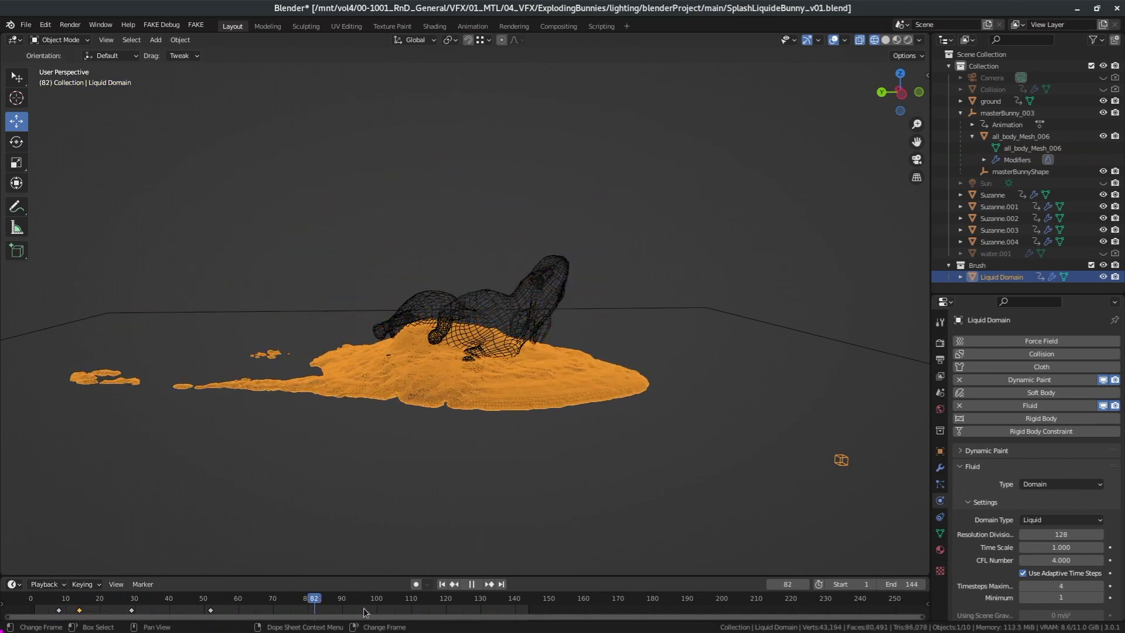
pyautogui.moveTo(363, 612); pyautogui.dragTo(35, 603)
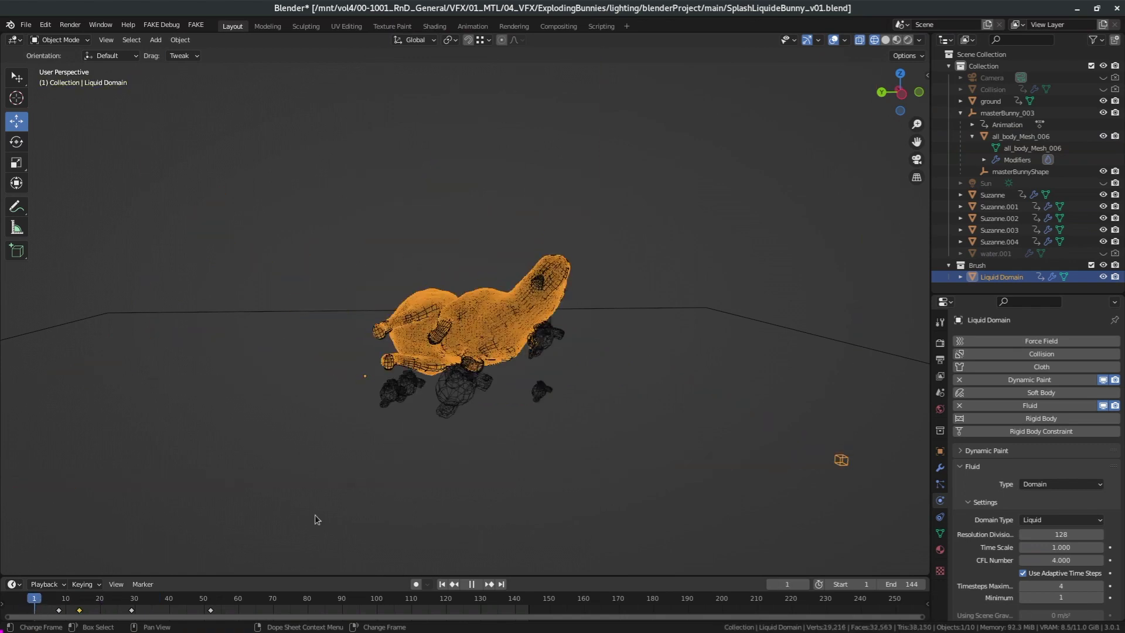
# Step: Show the Collision splash mesh in Solid shading with the ground plane hidden, and select it
pyautogui.click(1104, 89)
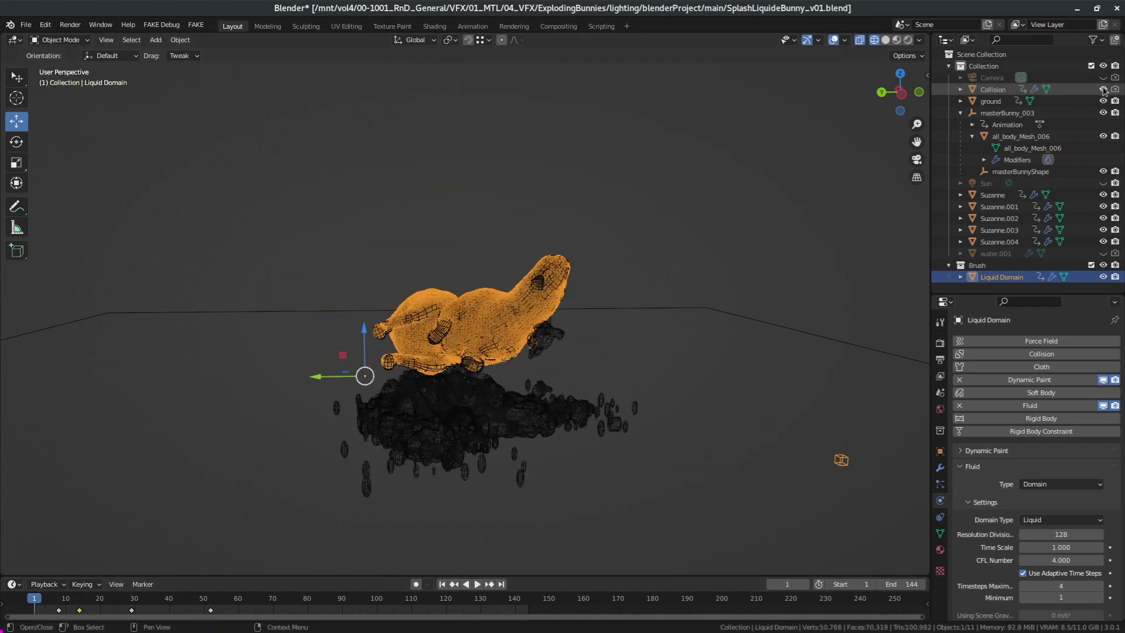
pyautogui.moveTo(586, 375)
pyautogui.mouseDown(button='middle')
pyautogui.moveTo(531, 349)
pyautogui.moveTo(598, 339)
pyautogui.moveTo(593, 319)
pyautogui.moveTo(584, 338)
pyautogui.mouseUp(button='middle')
pyautogui.click(886, 40)
pyautogui.click(1104, 101)
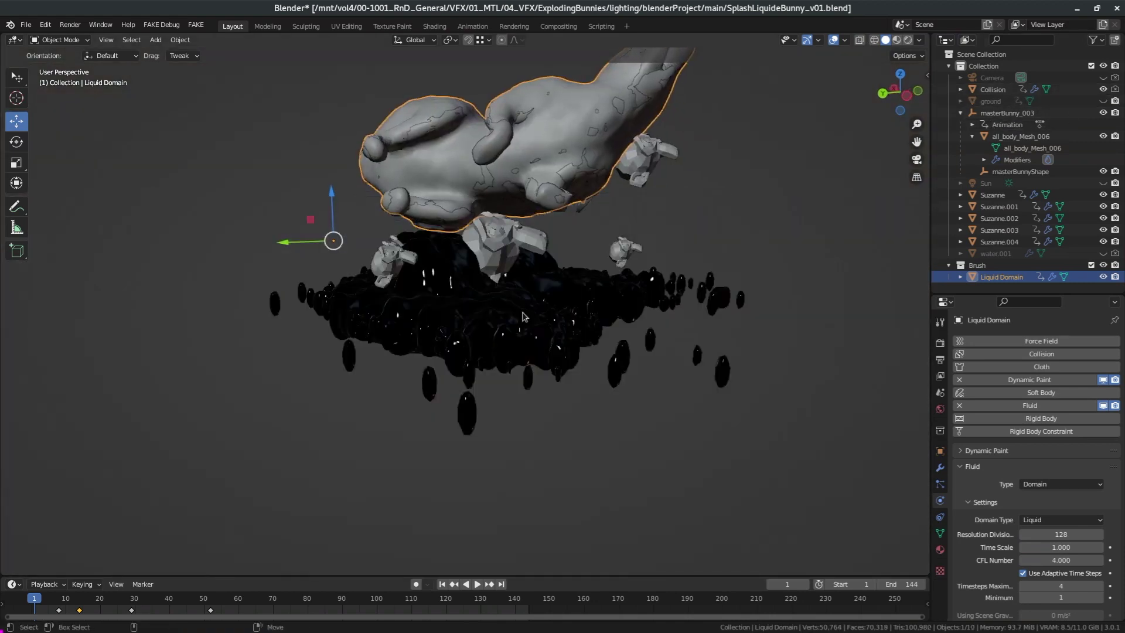
pyautogui.click(523, 317)
pyautogui.moveTo(523, 317); pyautogui.dragTo(390, 323, button='middle')
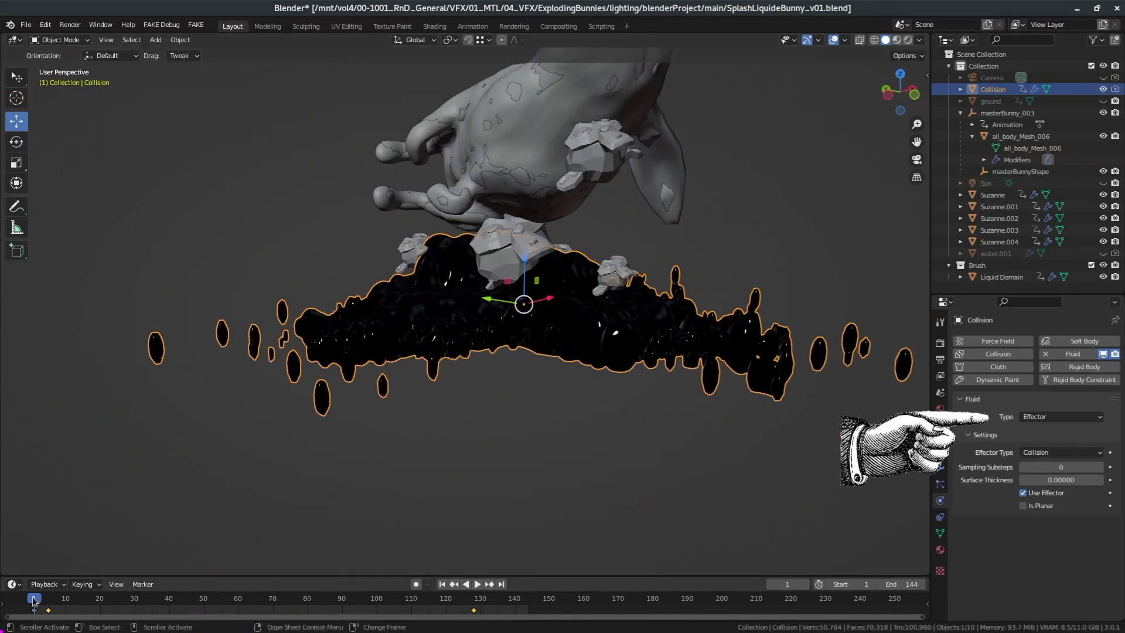
# Step: Play the simulation to frame 139 and view the liquid from several angles, including top-down
pyautogui.press('space')
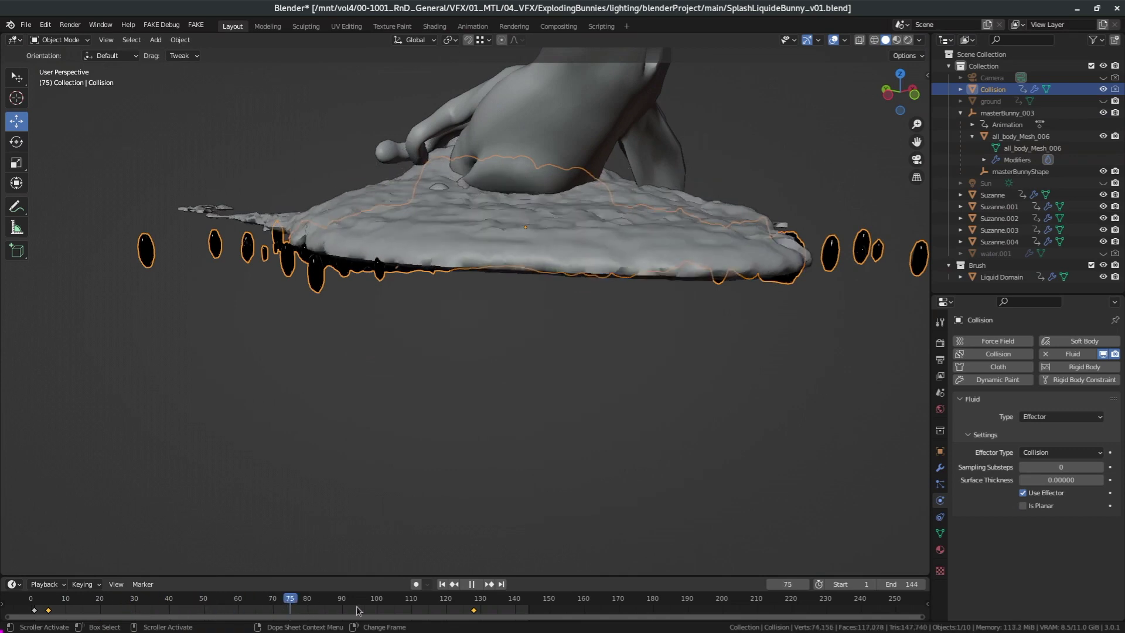
pyautogui.press('space')
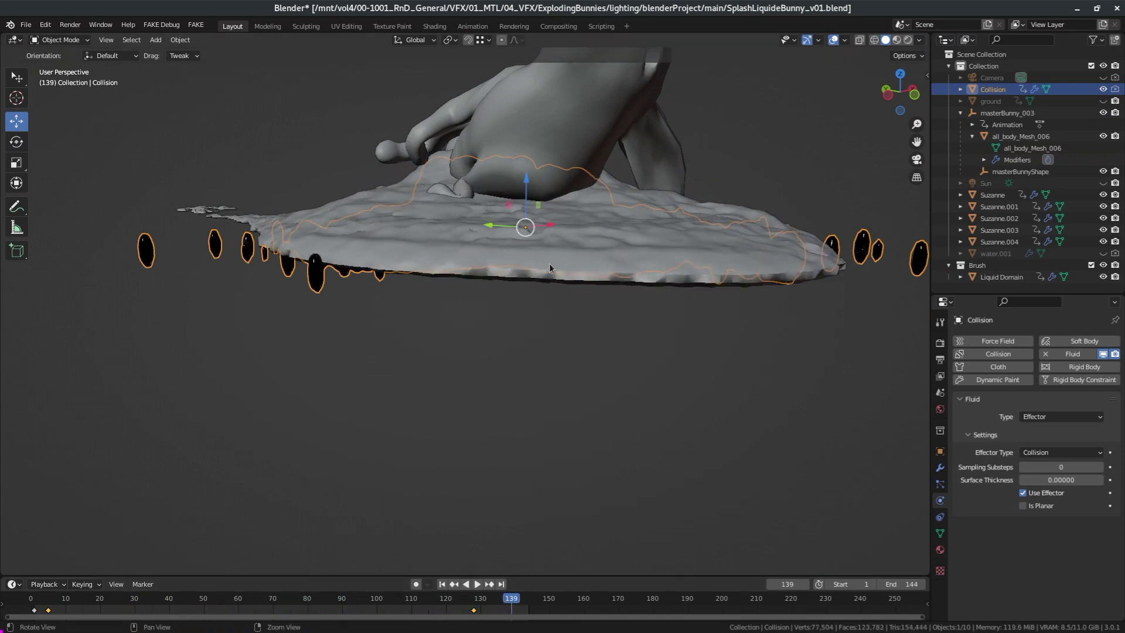
pyautogui.moveTo(364, 363); pyautogui.dragTo(445, 393, button='middle')
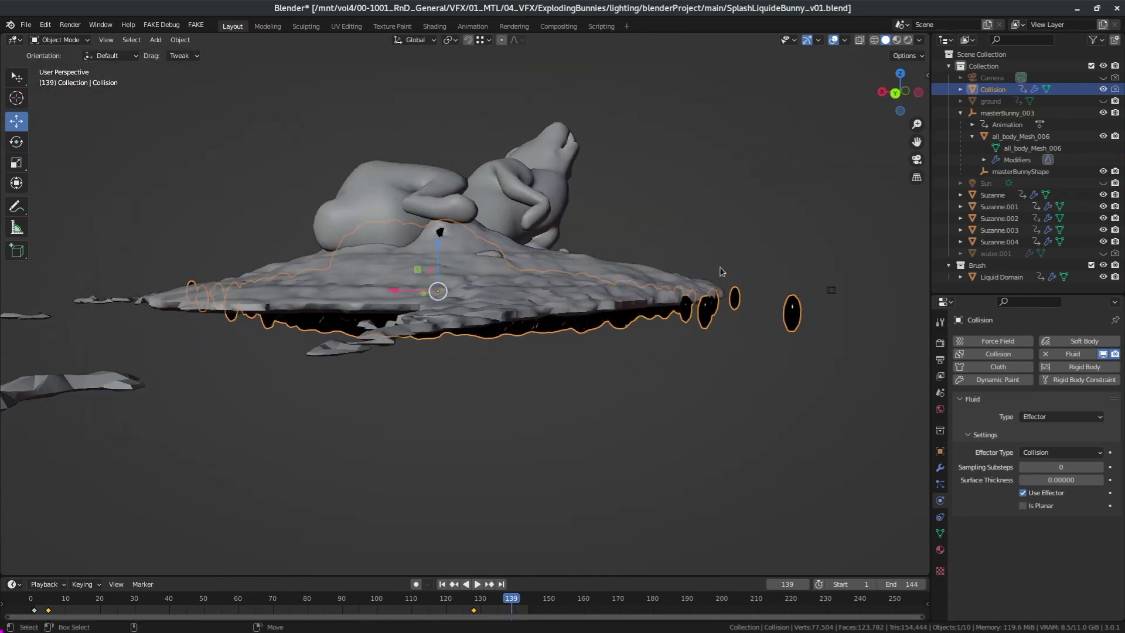
pyautogui.moveTo(722, 272); pyautogui.dragTo(767, 246, button='middle')
# Step: Select and hide the bunny body mesh all_body_Mesh_006
pyautogui.click(406, 266)
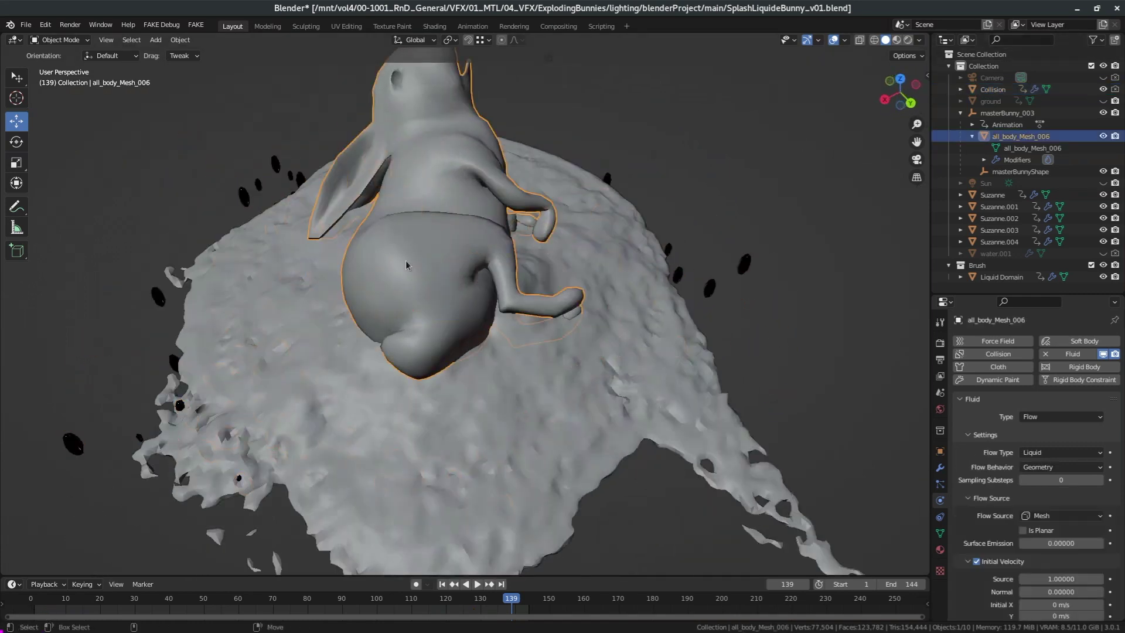
pyautogui.click(1103, 136)
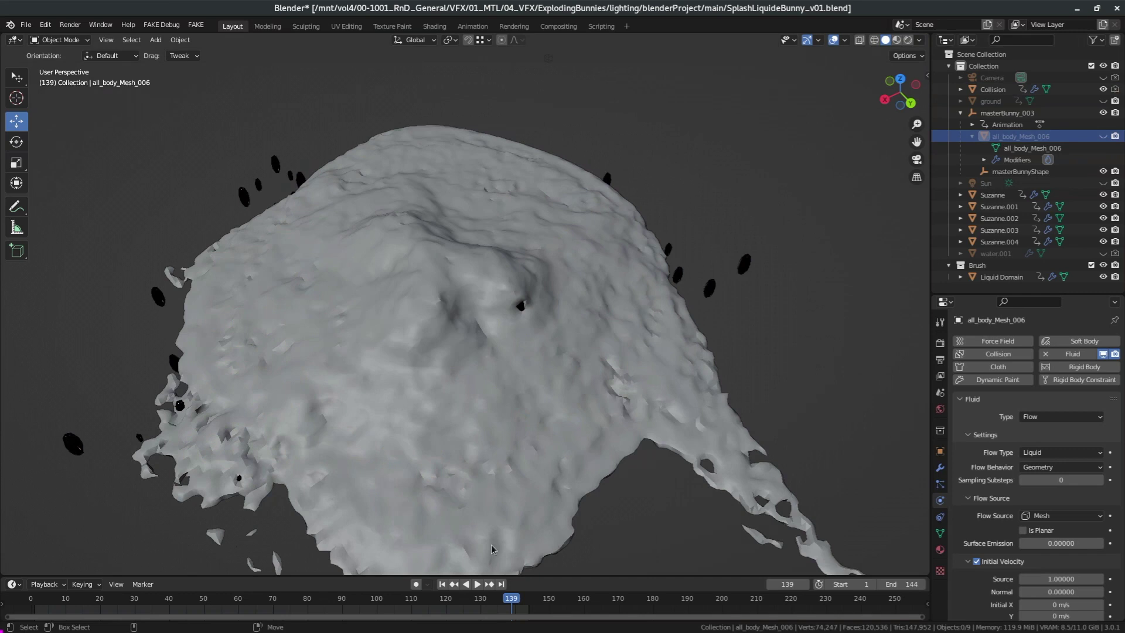
pyautogui.moveTo(382, 379); pyautogui.dragTo(460, 210, button='middle')
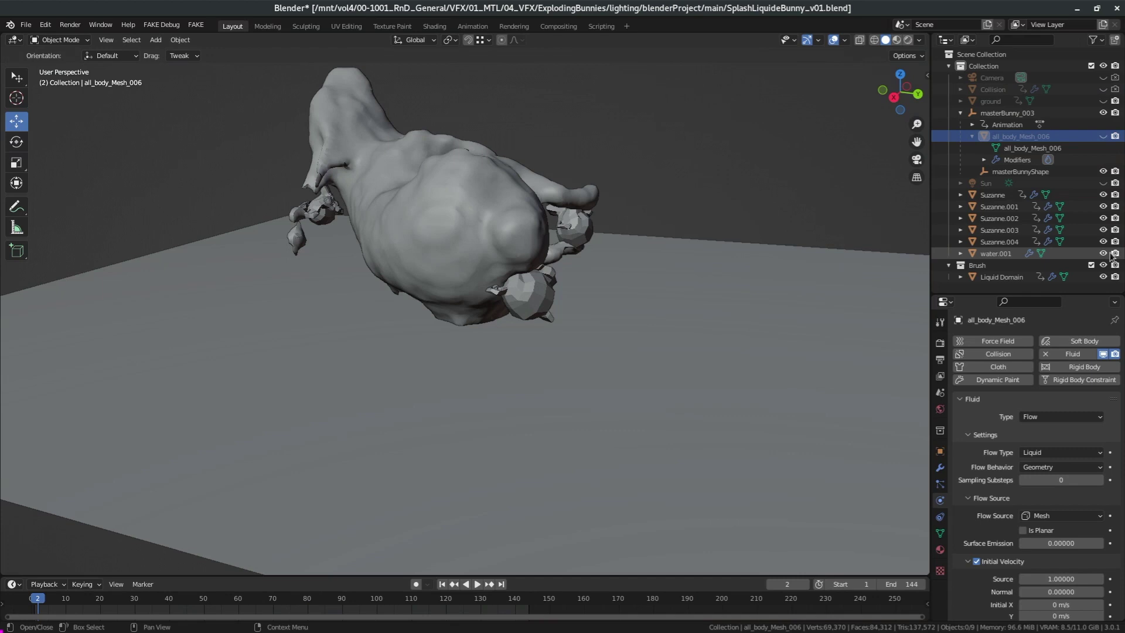
# Step: Select the Liquid Domain and expand its Dynamic Paint brush to check the Mesh Volume + Proximity source
pyautogui.click(501, 206)
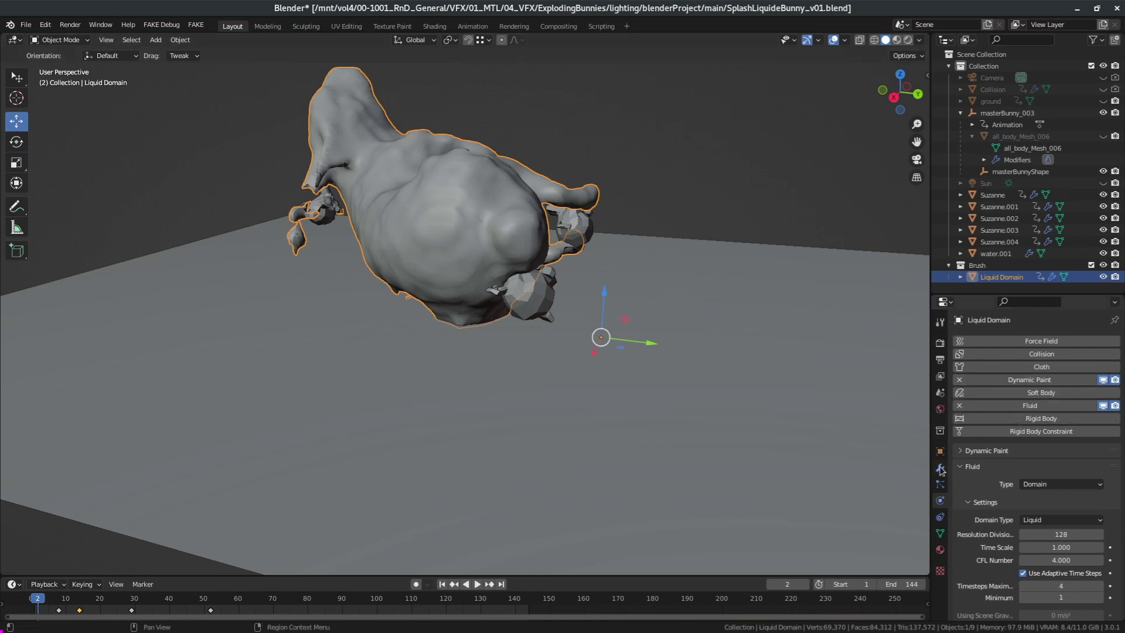
pyautogui.click(986, 450)
pyautogui.scroll(-4, 1089, 367)
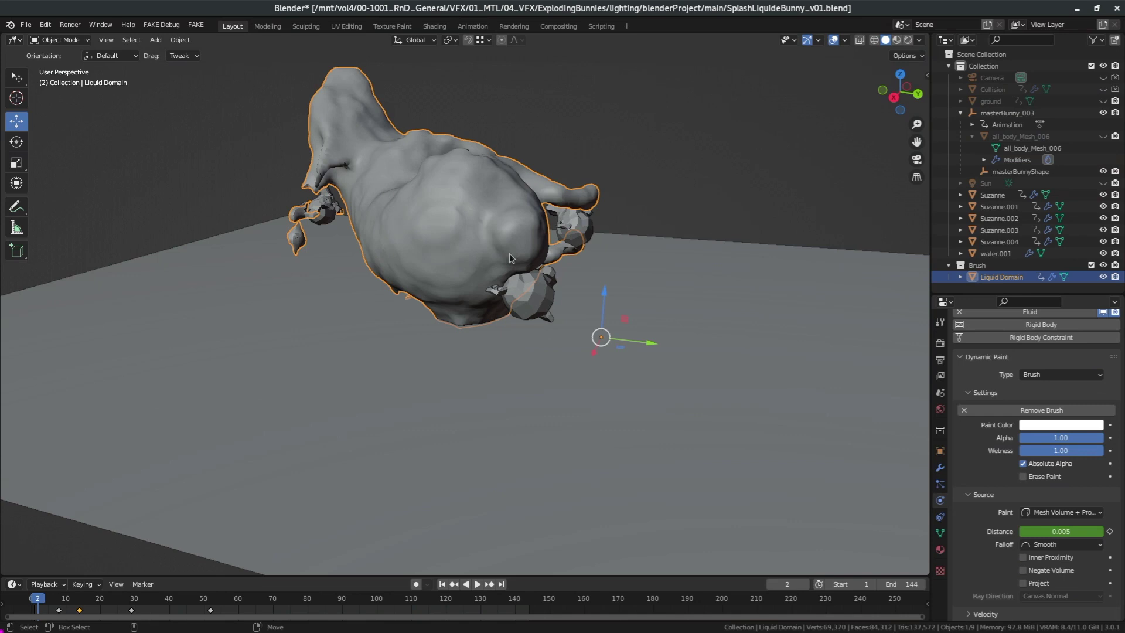
pyautogui.scroll(-1, 1041, 501)
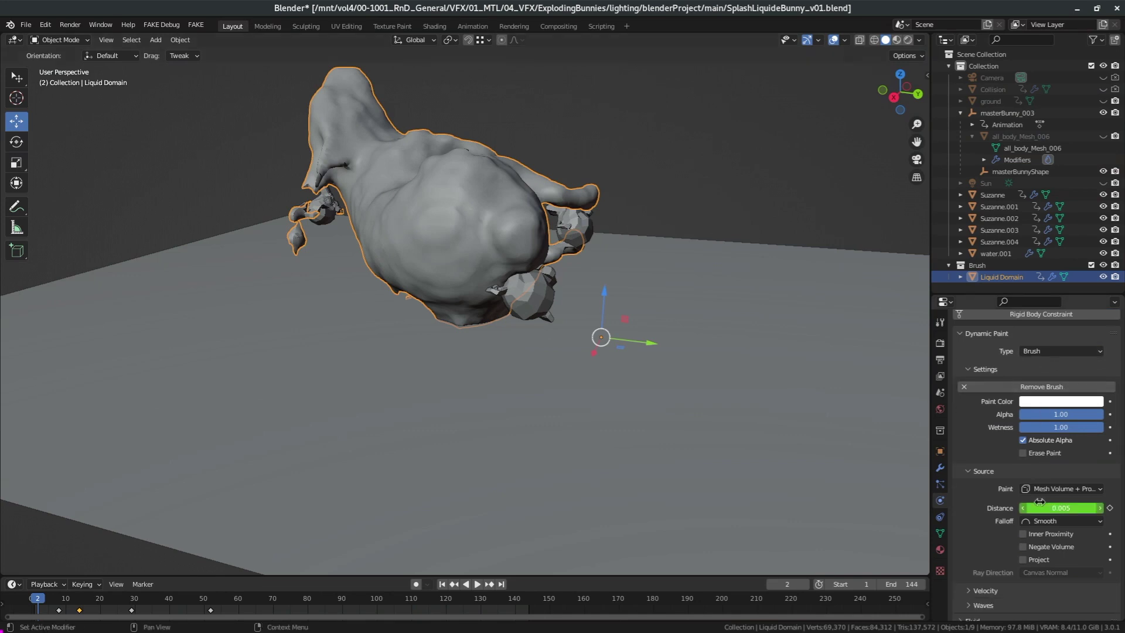
pyautogui.scroll(-1, 1039, 502)
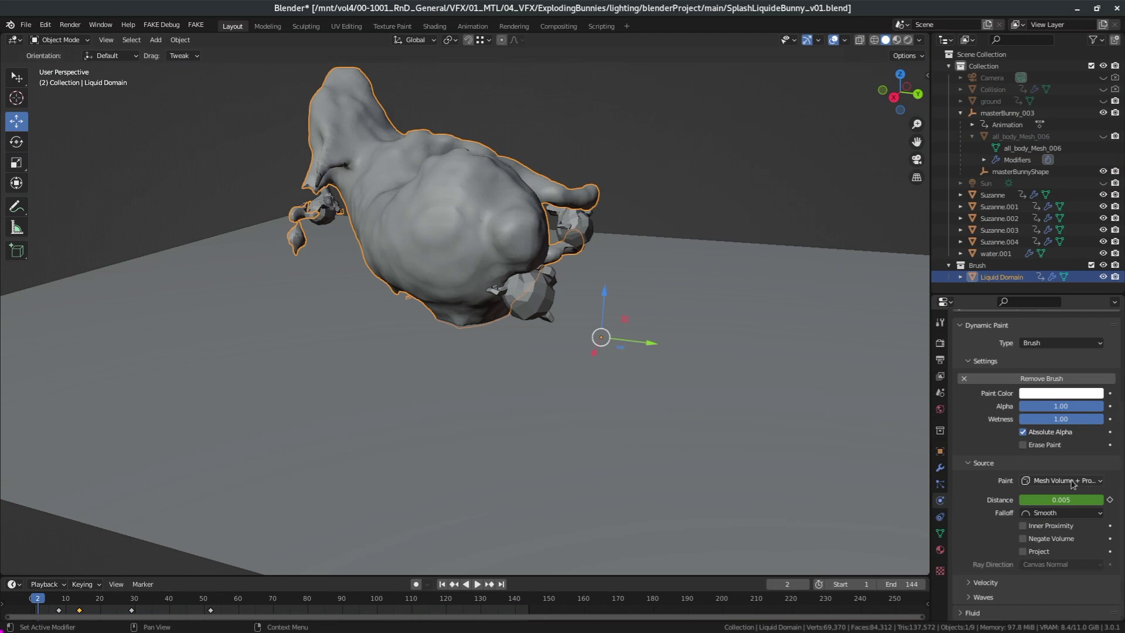
pyautogui.click(1073, 482)
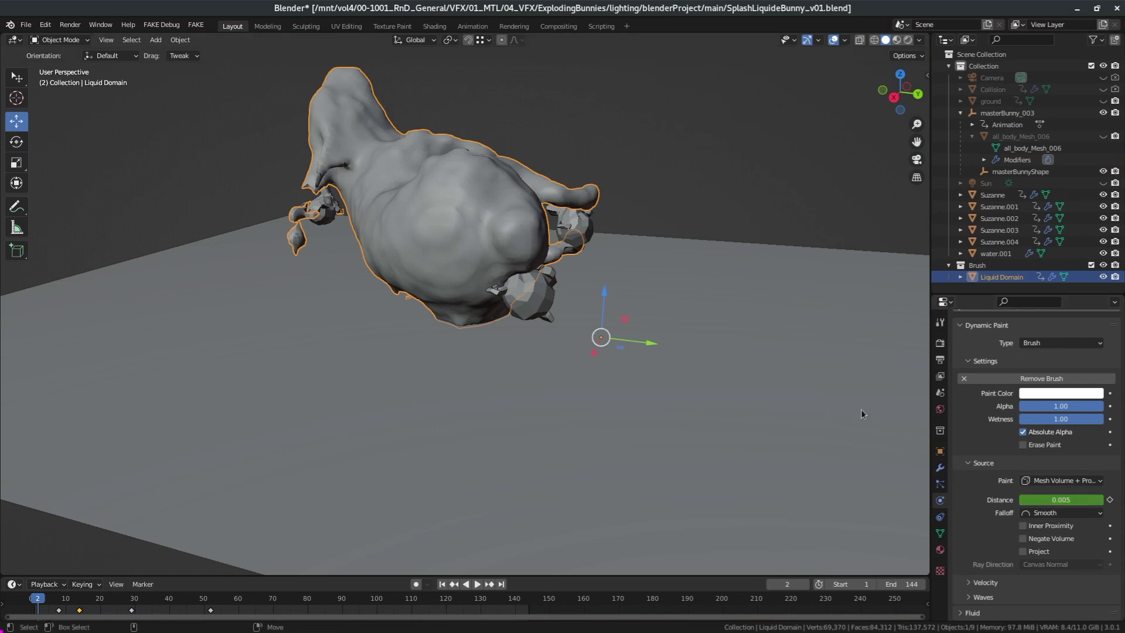
# Step: Select water.001, review its Dynamic Paint canvas output settings, and switch to Rendered shading
pyautogui.click(747, 279)
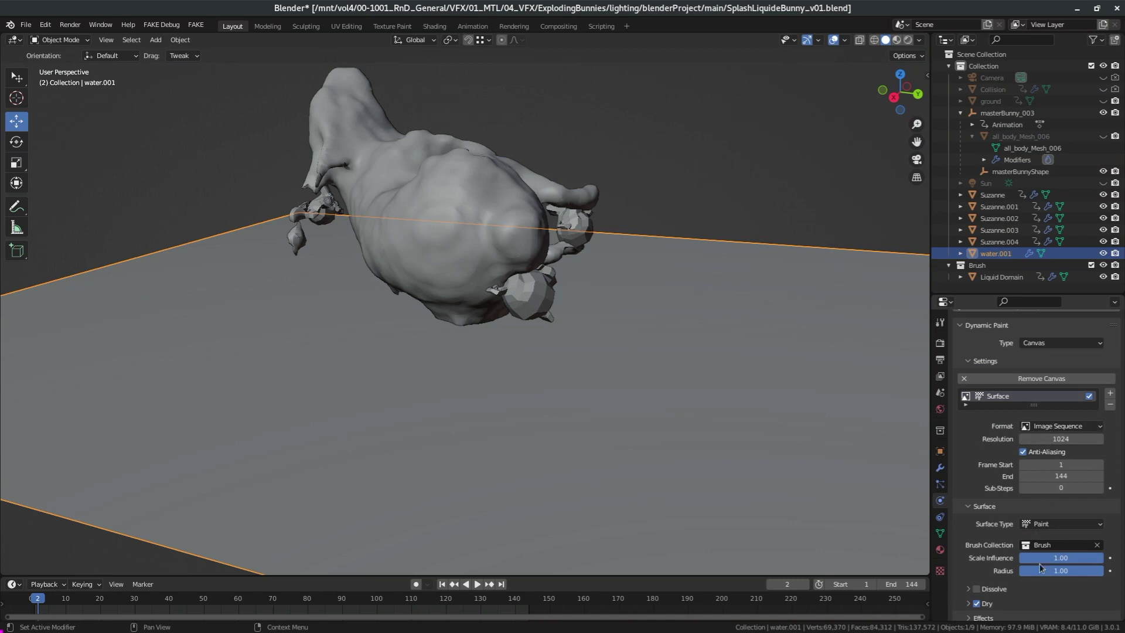
pyautogui.scroll(-8, 998, 521)
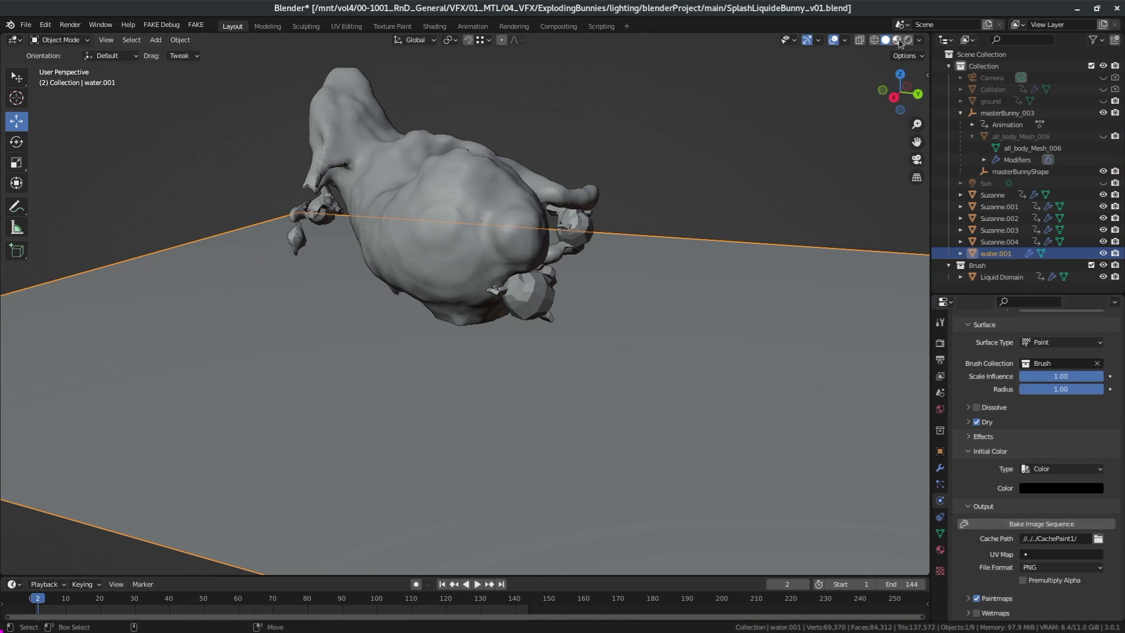
pyautogui.click(908, 40)
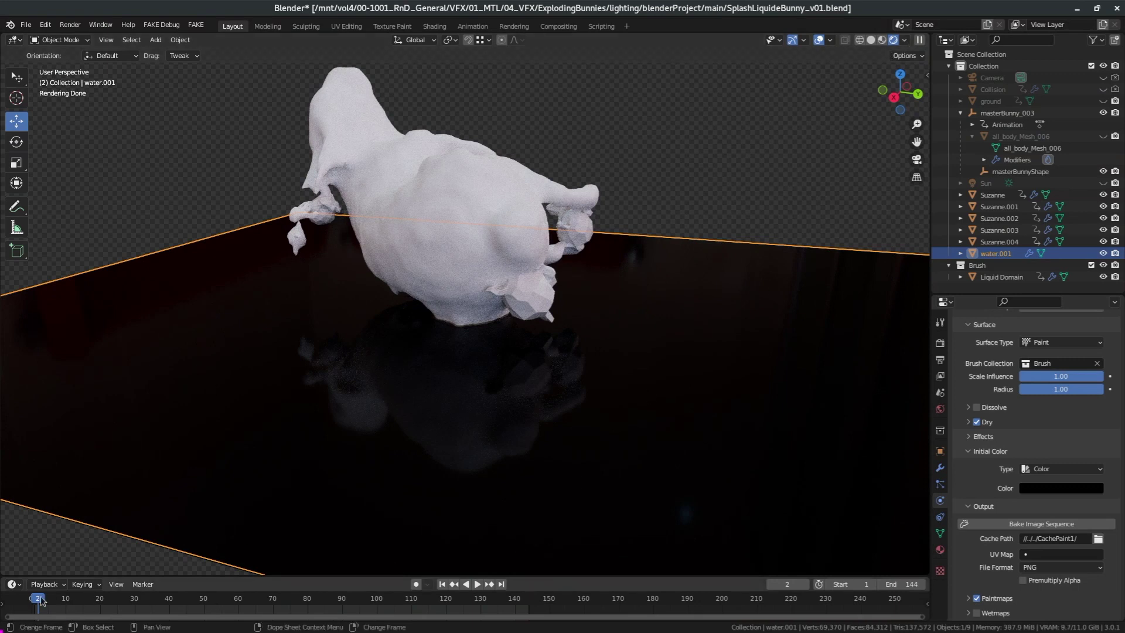
# Step: Stop the render preview at frame 27, show the ground plane, hide the Liquid Domain, and replay
pyautogui.press('space')
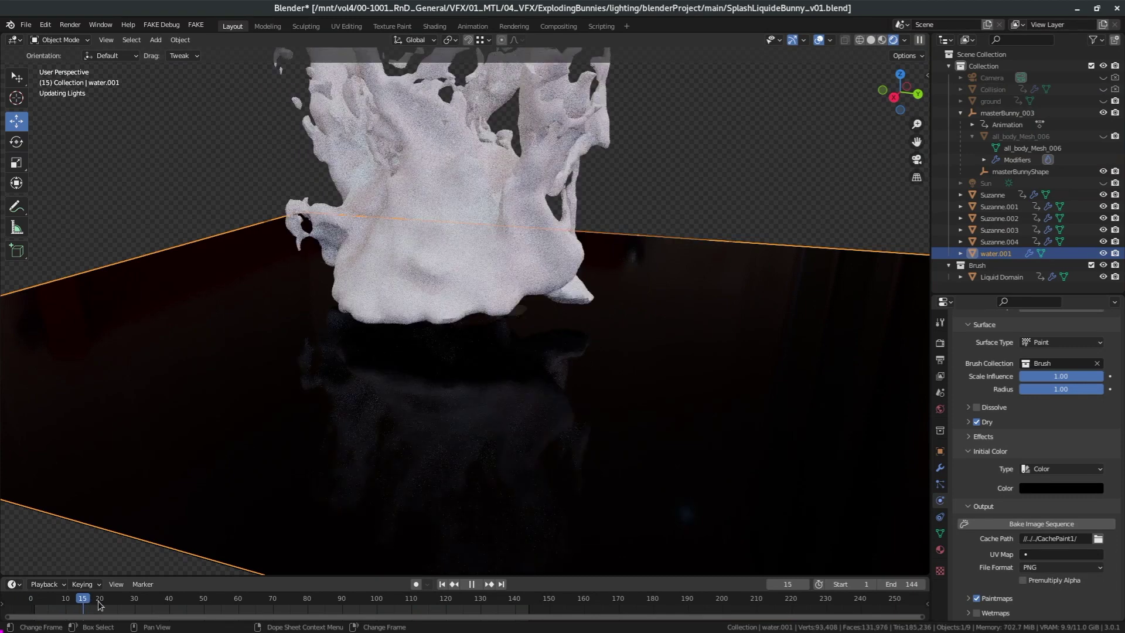
pyautogui.press('space')
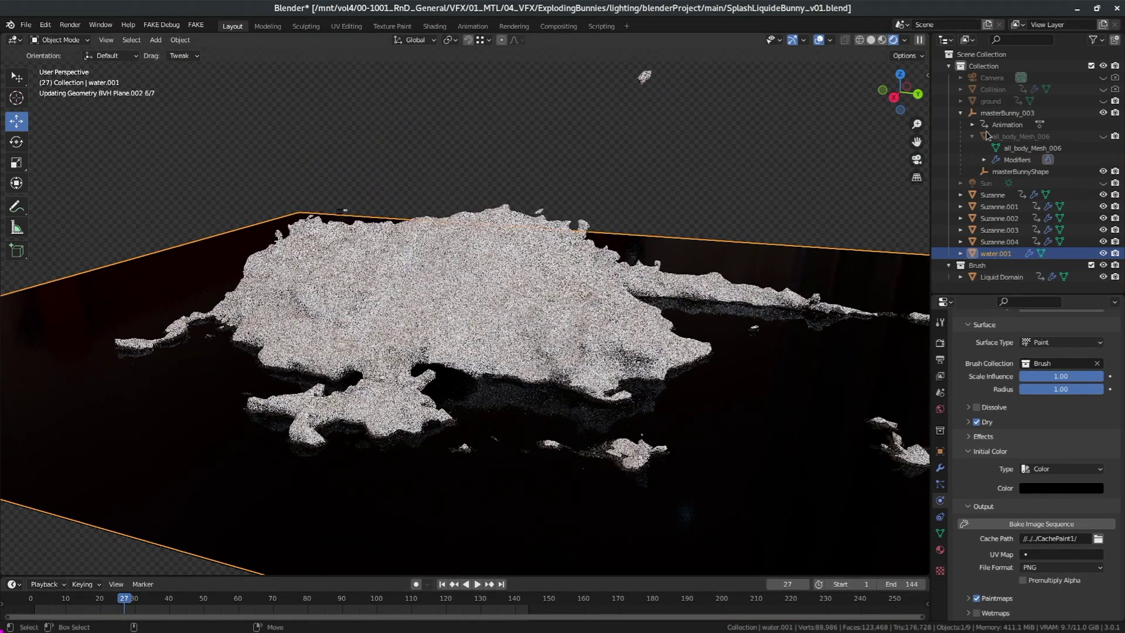
pyautogui.click(1103, 101)
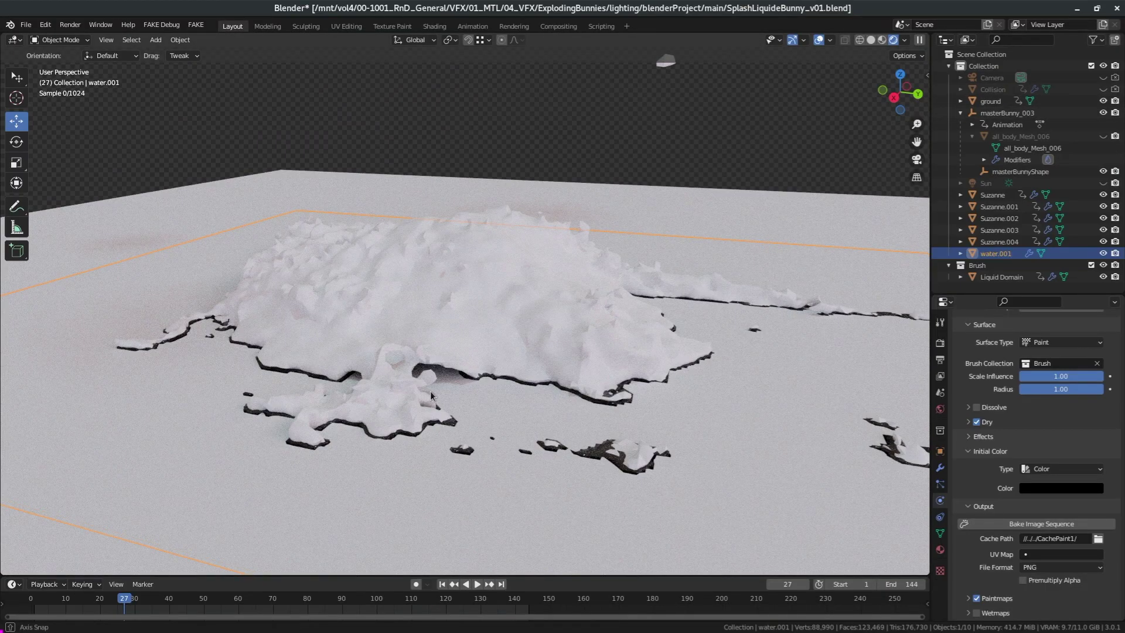
pyautogui.moveTo(430, 391); pyautogui.dragTo(528, 317, button='middle')
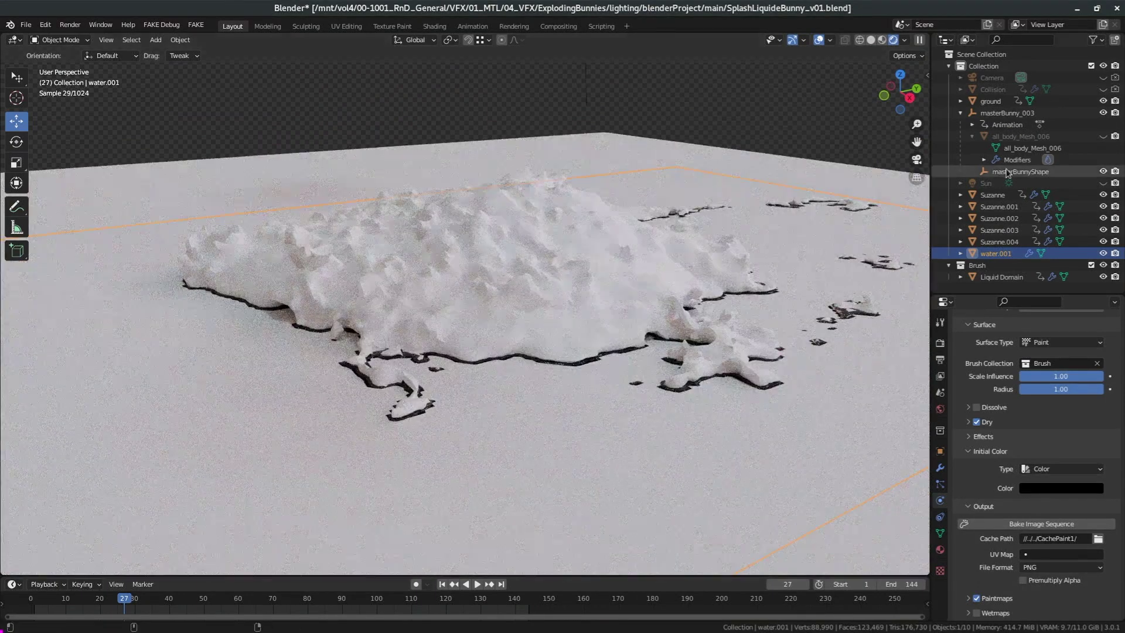
pyautogui.click(1104, 276)
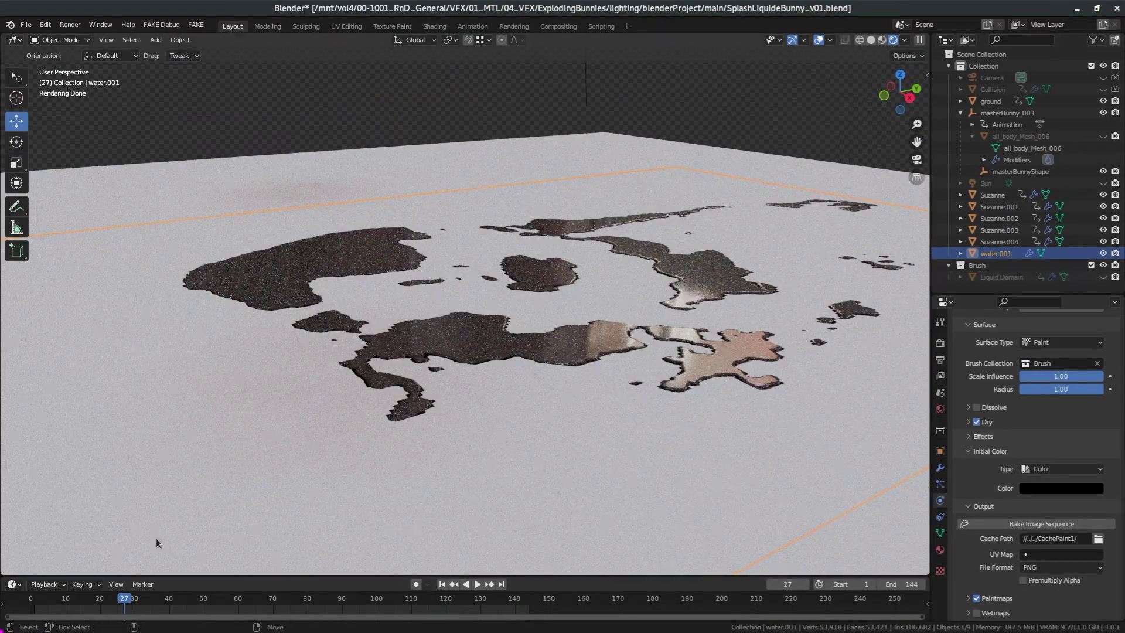
pyautogui.press('space')
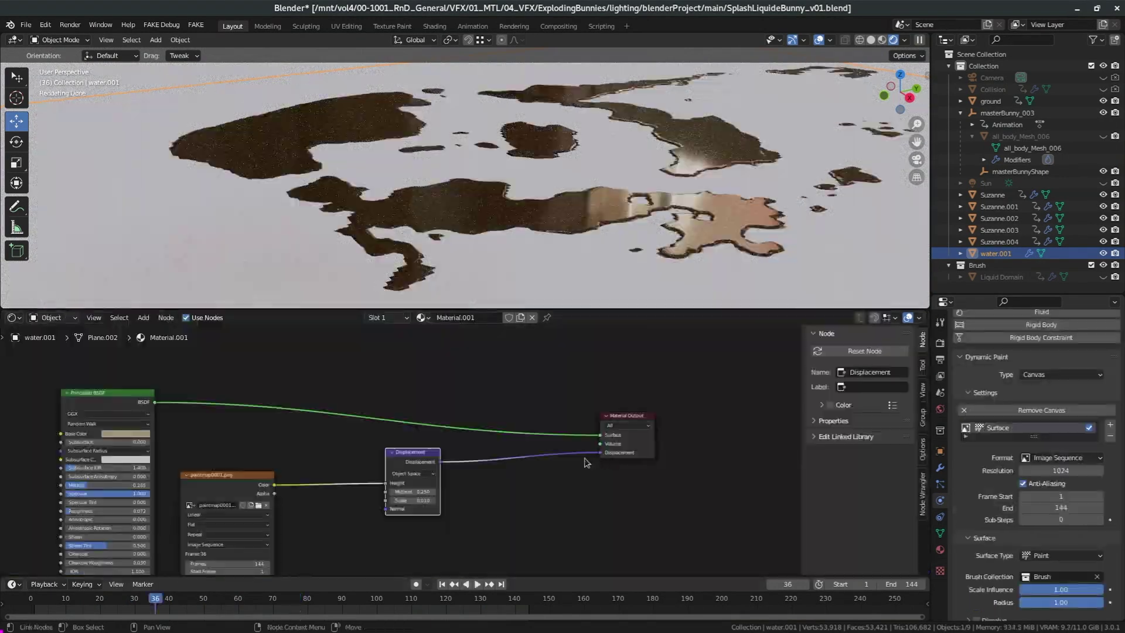
# Step: Turn off render visibility for water.001's Dynamic Paint modifier
pyautogui.click(1029, 253)
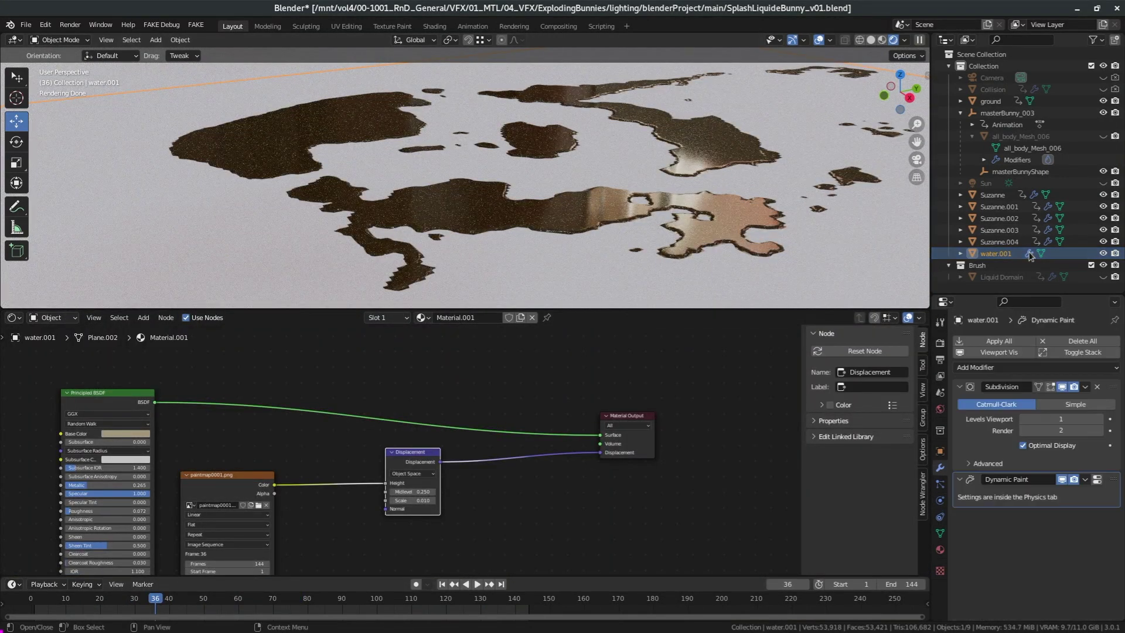
pyautogui.click(941, 485)
pyautogui.click(941, 471)
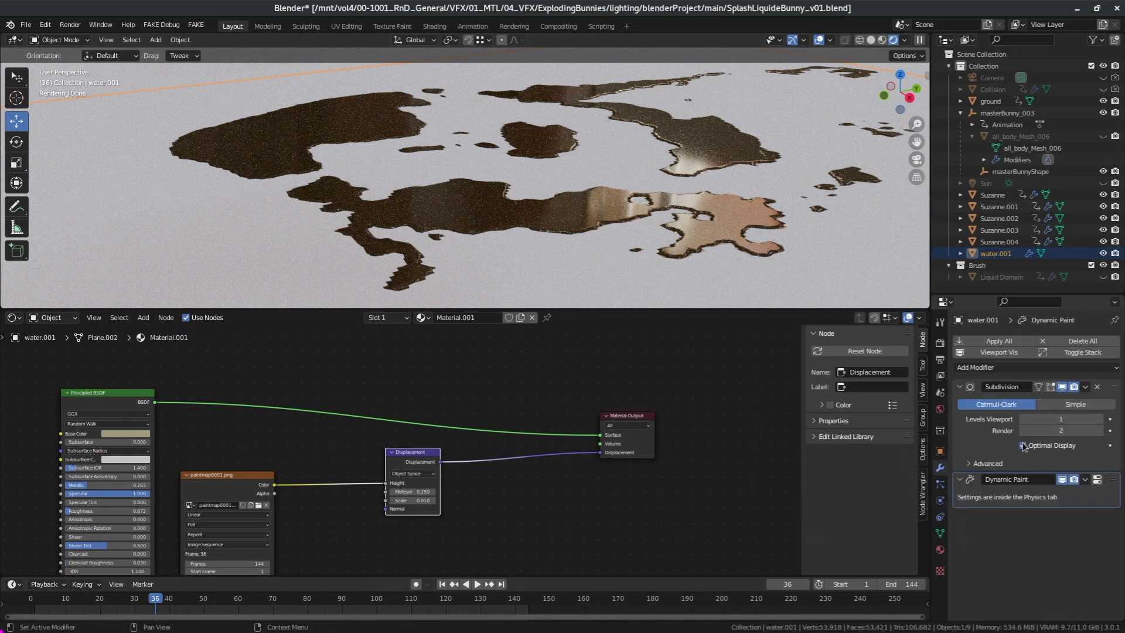
pyautogui.click(939, 343)
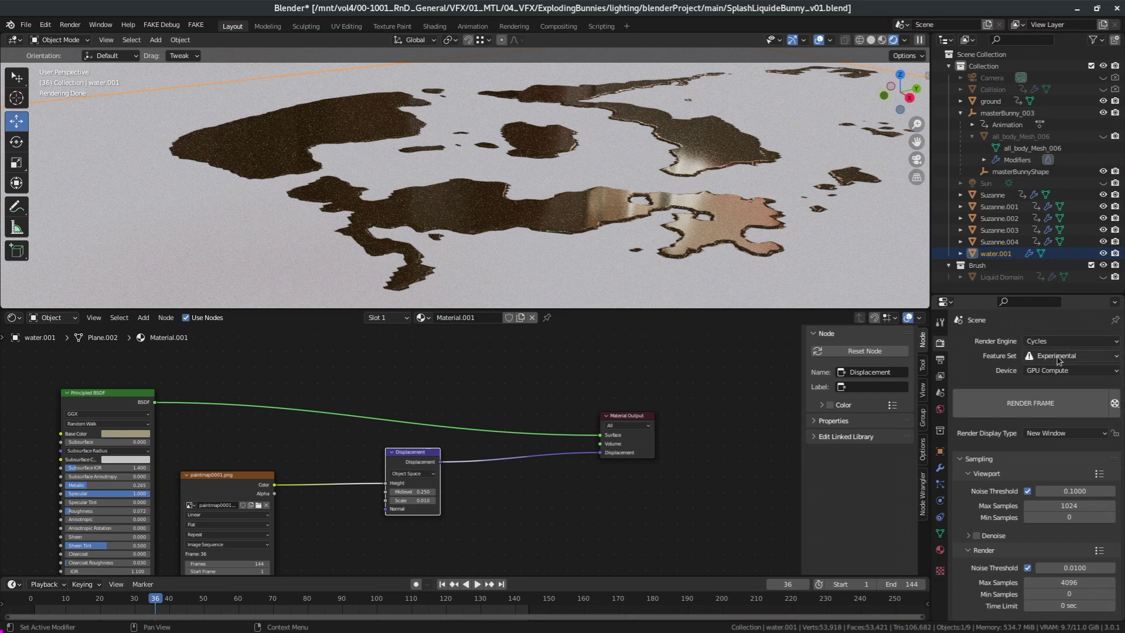
pyautogui.click(941, 468)
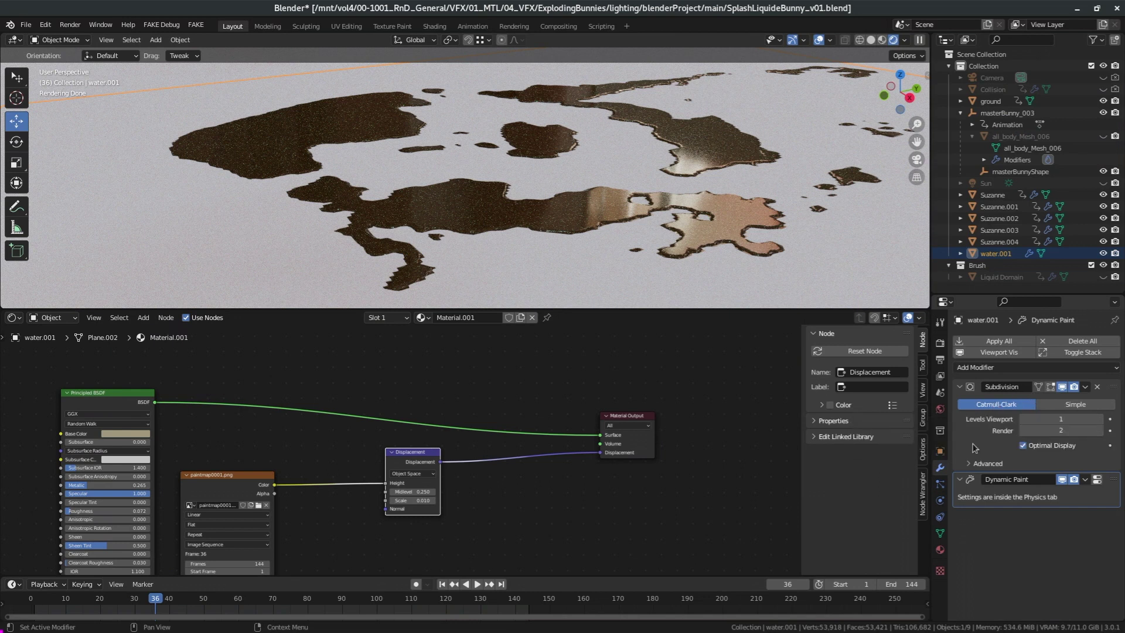
pyautogui.click(1073, 480)
# Step: Remove the Dynamic Paint physics from water.001, leaving only the Subdivision modifier
pyautogui.click(940, 501)
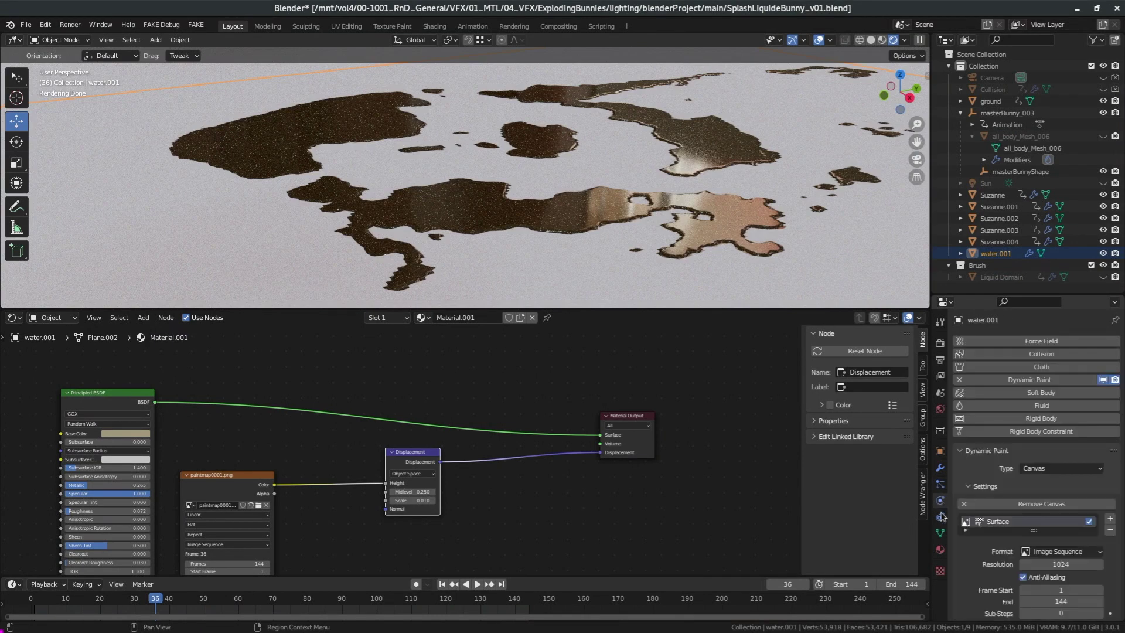
pyautogui.click(960, 381)
pyautogui.click(940, 467)
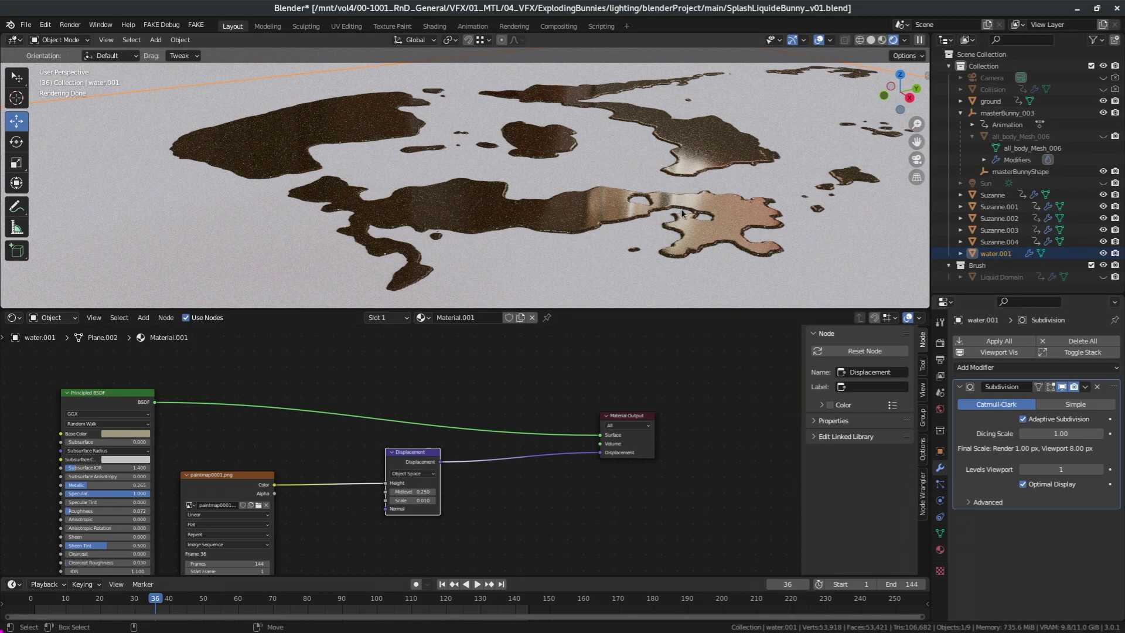
# Step: Jump to frame 70, orbit around the wet patches and play back to check the puddles
pyautogui.press('Up')
pyautogui.moveTo(562, 252)
pyautogui.mouseDown(button='middle')
pyautogui.moveTo(608, 234)
pyautogui.moveTo(547, 216)
pyautogui.moveTo(319, 214)
pyautogui.mouseUp(button='middle')
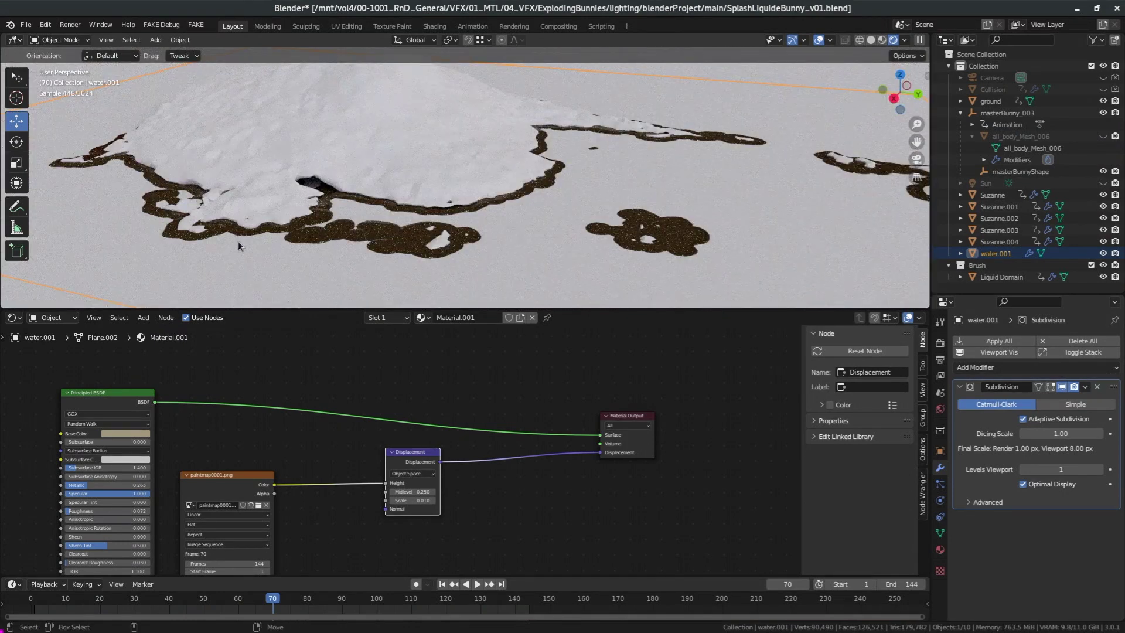
pyautogui.press('space')
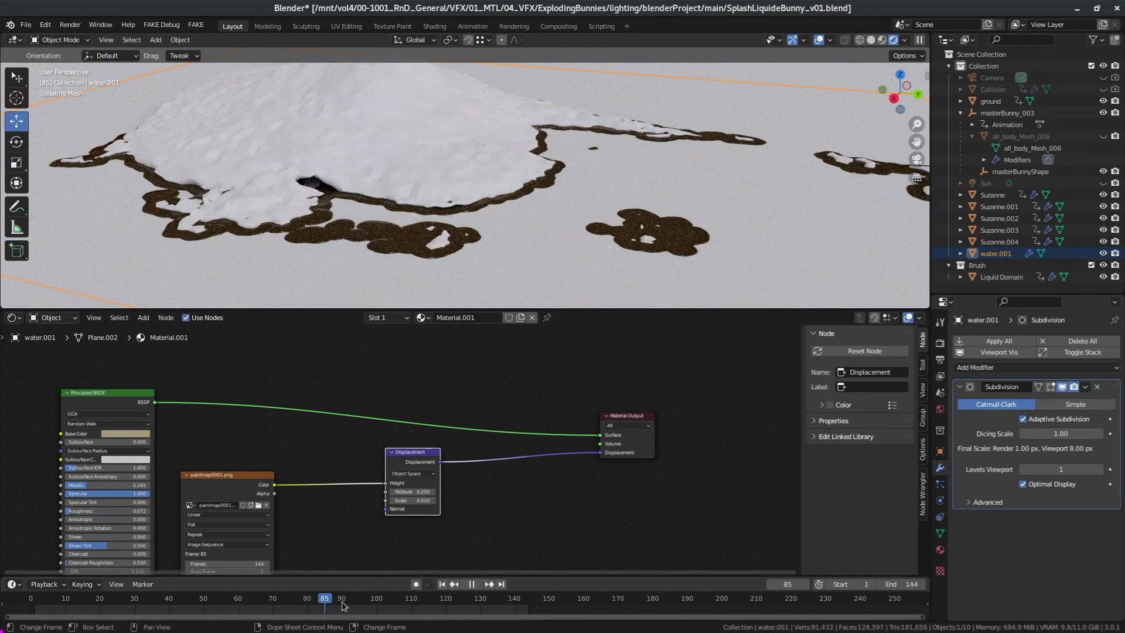
pyautogui.press('space')
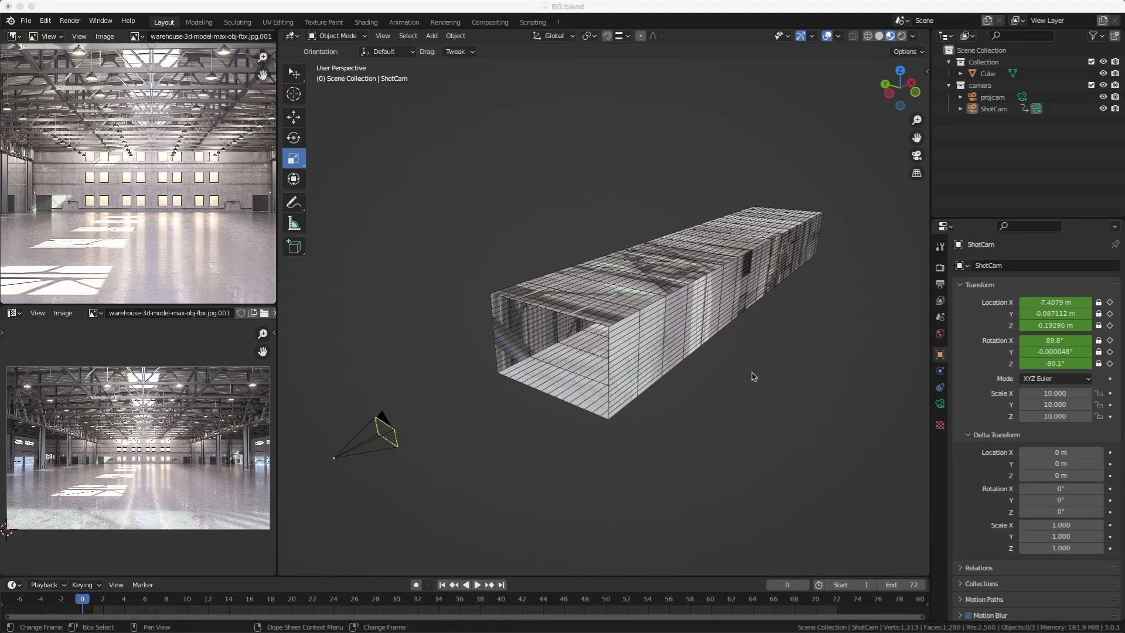
# Step: Scrub through the ShotCam animation in BG.blend
pyautogui.click(463, 398)
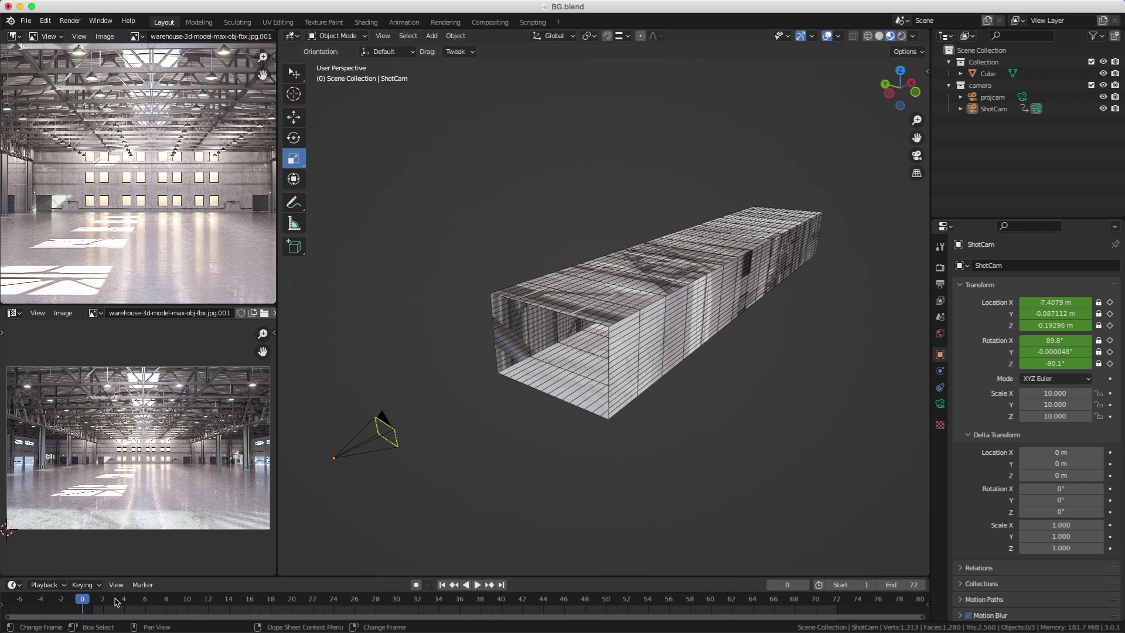
pyautogui.moveTo(94, 603); pyautogui.dragTo(888, 586)
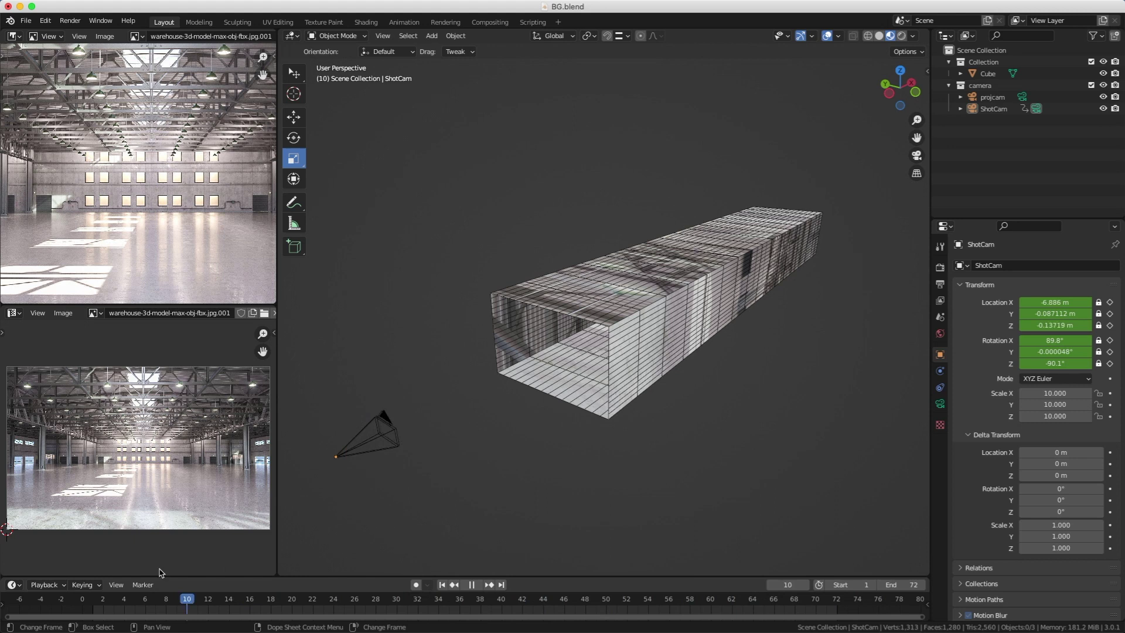
pyautogui.press('space')
# Step: Select projcam, move to frame 81 and view the warehouse box through projcam
pyautogui.click(992, 109)
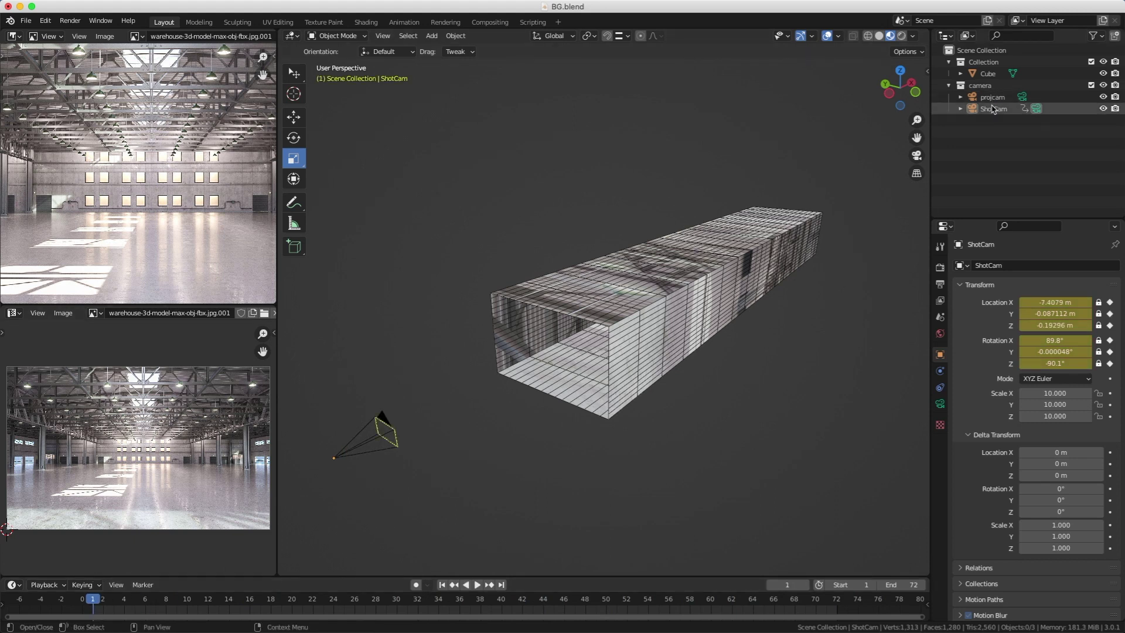
pyautogui.click(991, 98)
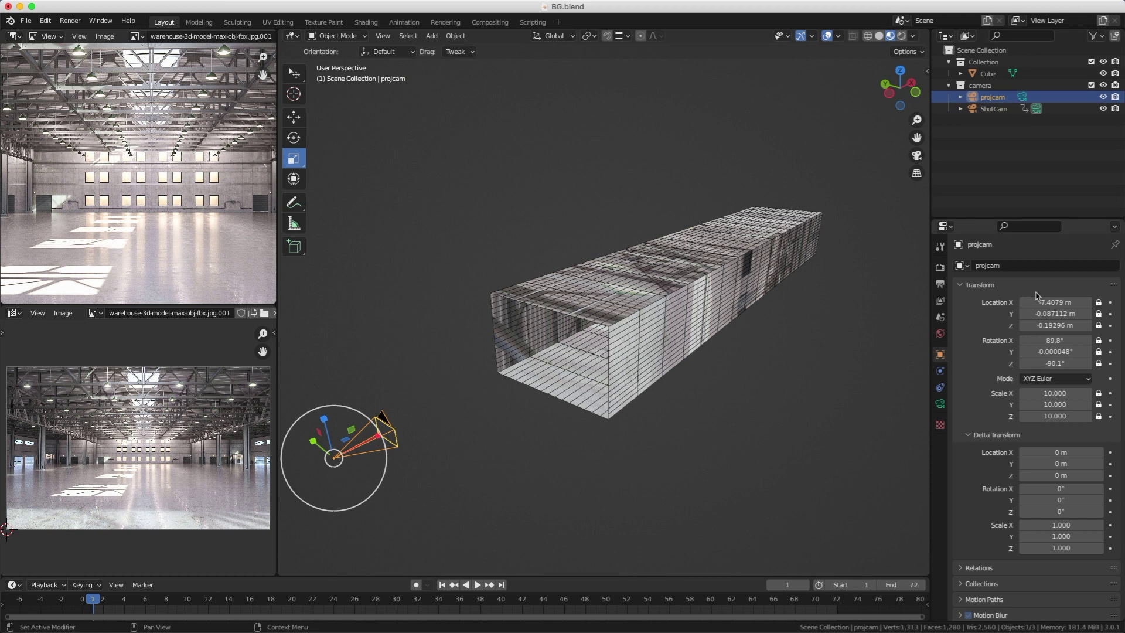
pyautogui.moveTo(89, 605); pyautogui.dragTo(927, 600)
pyautogui.click(595, 323)
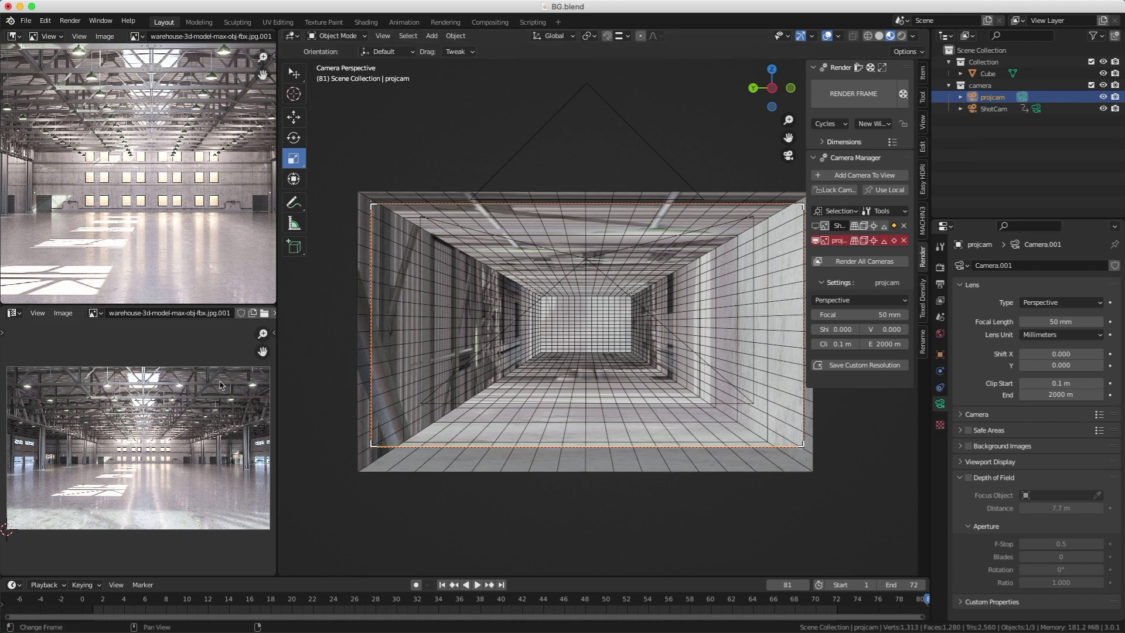
# Step: Select the Cube and switch it into Edit Mode and back to Object Mode
pyautogui.click(436, 280)
pyautogui.hotkey('ctrl', 'shift', 'Tab')
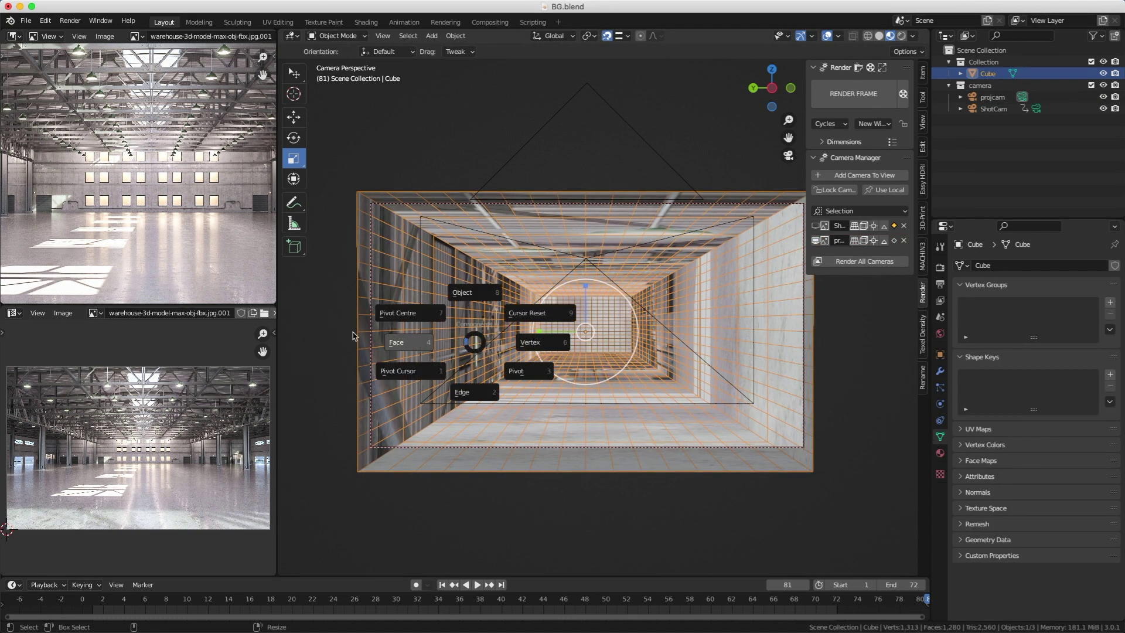
pyautogui.click(355, 338)
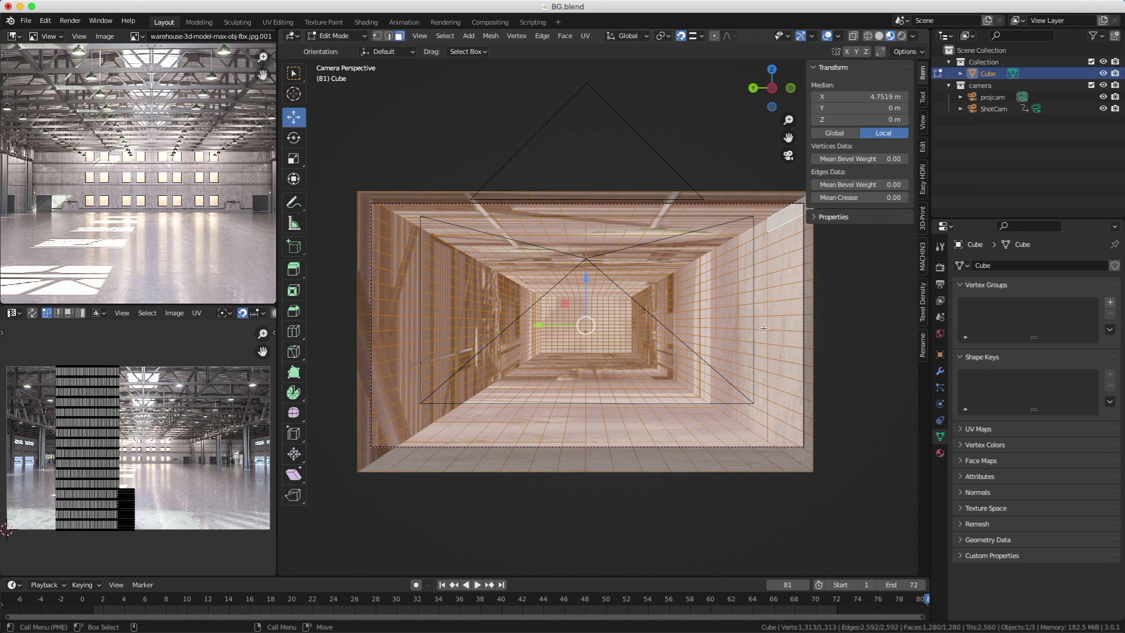
pyautogui.press('Tab')
pyautogui.click(793, 258)
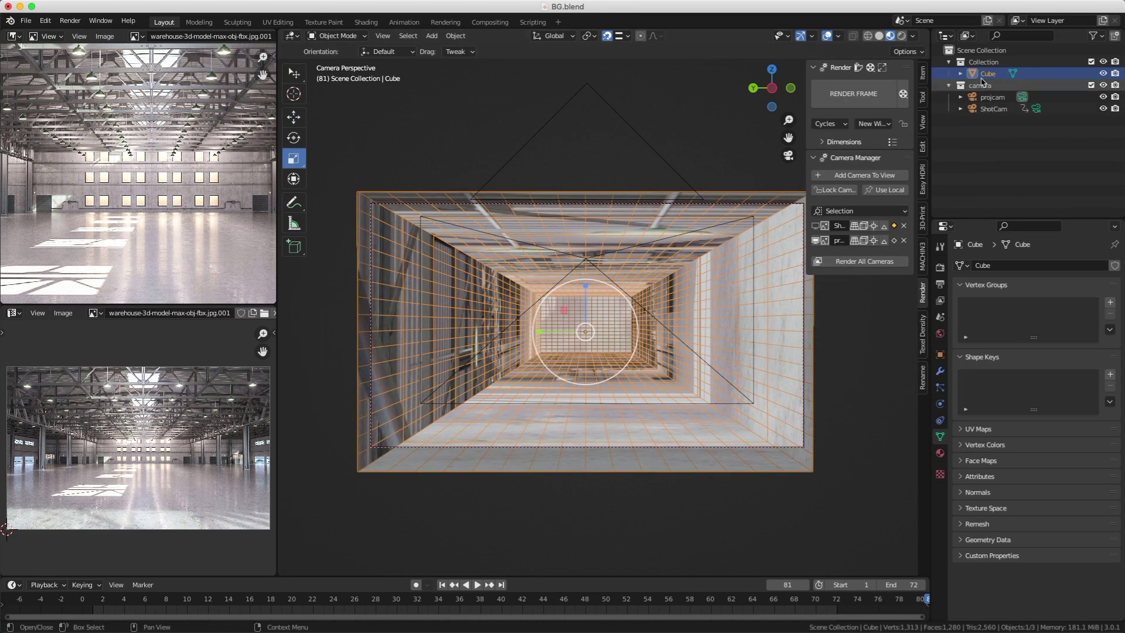
# Step: Add a UV Project modifier to the Cube with projcam as the projector object
pyautogui.click(940, 371)
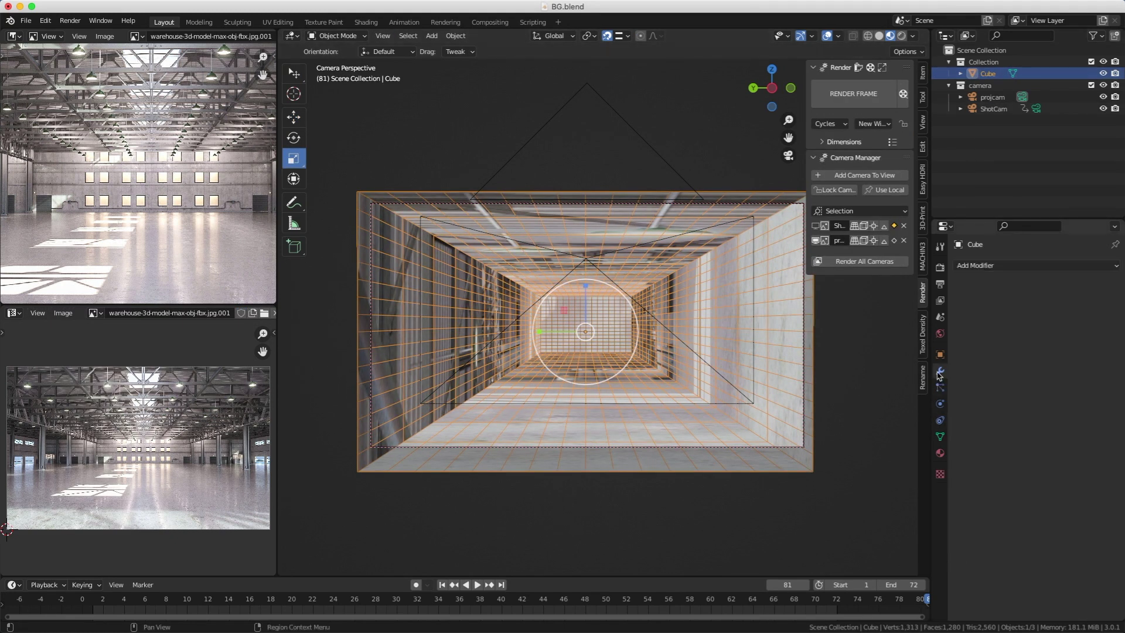
pyautogui.click(1002, 265)
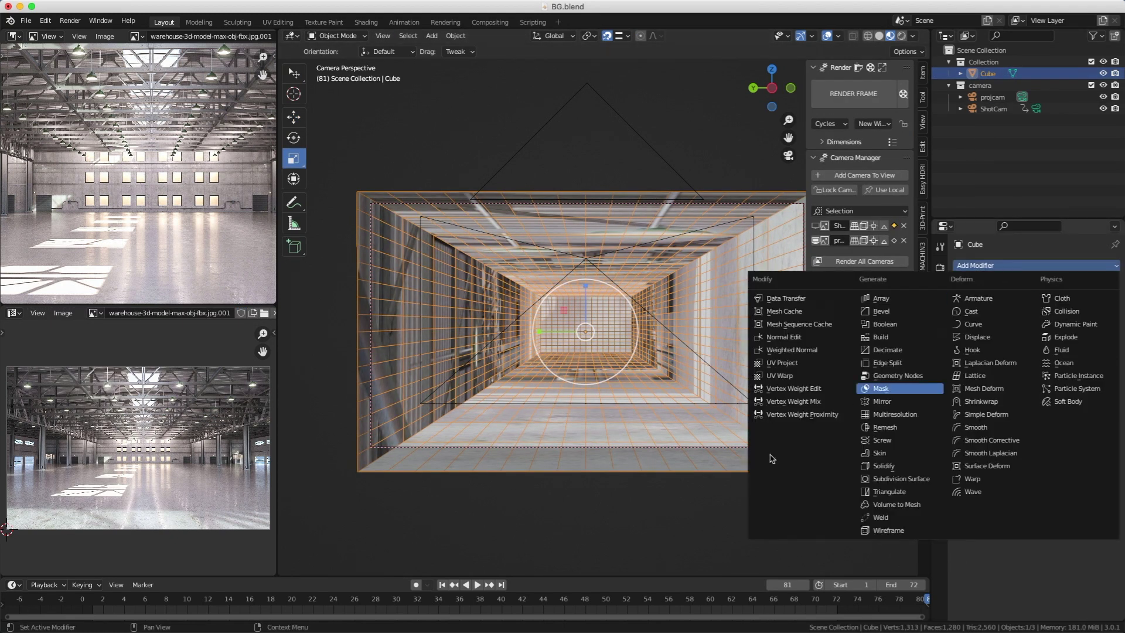
pyautogui.click(783, 363)
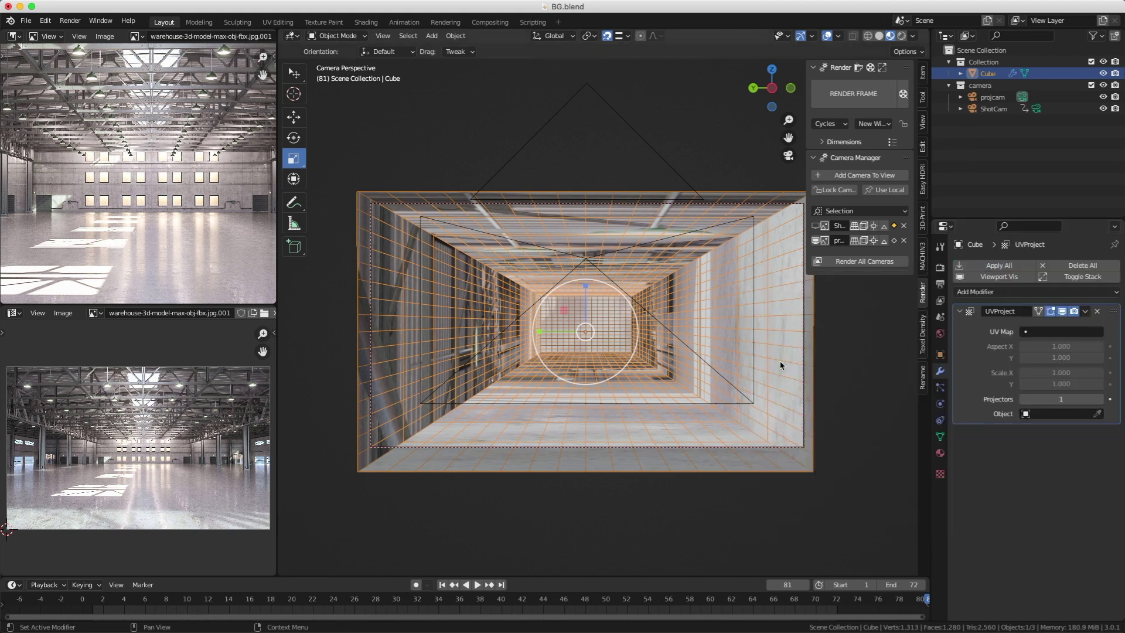
pyautogui.click(1057, 414)
pyautogui.click(1015, 444)
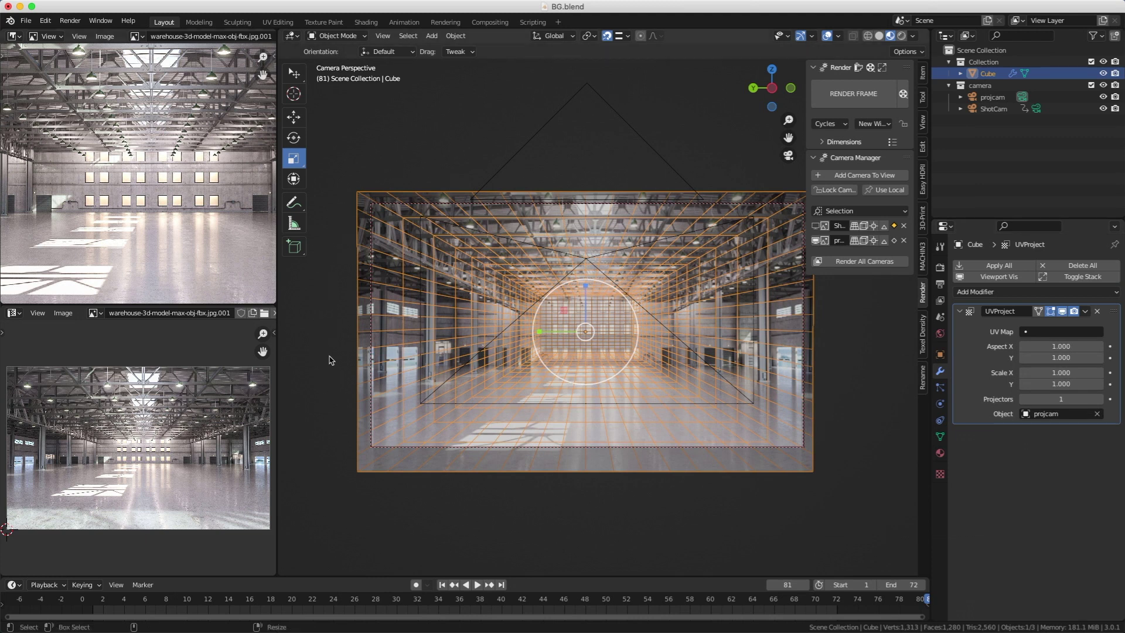
# Step: Deselect the Cube and play the shot through ShotCam to judge the projection
pyautogui.click(682, 155)
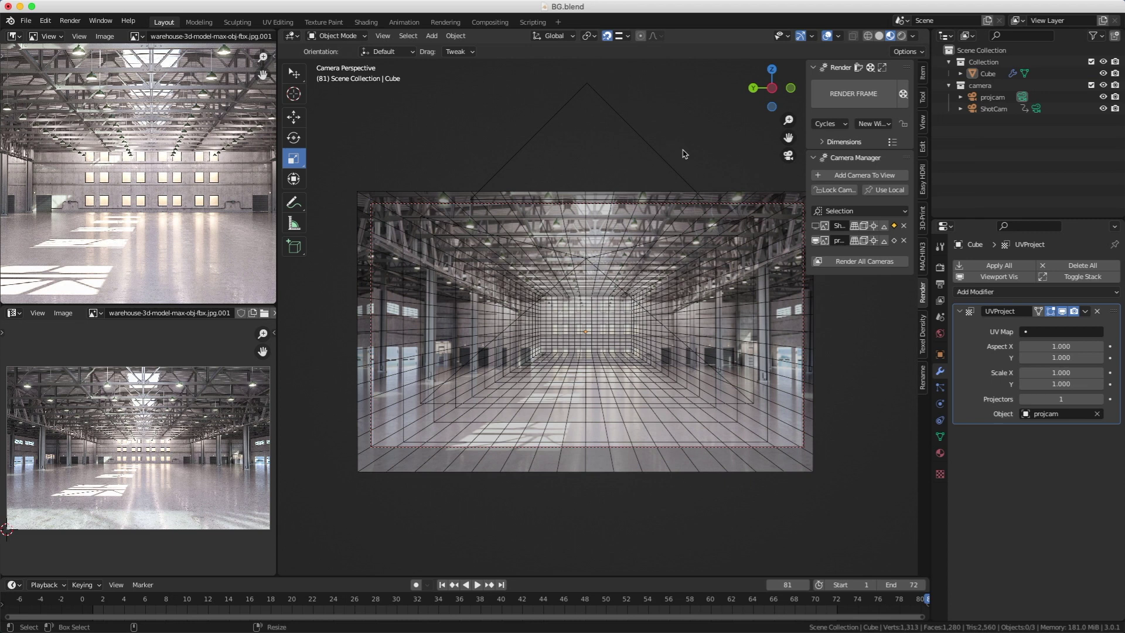
pyautogui.click(816, 226)
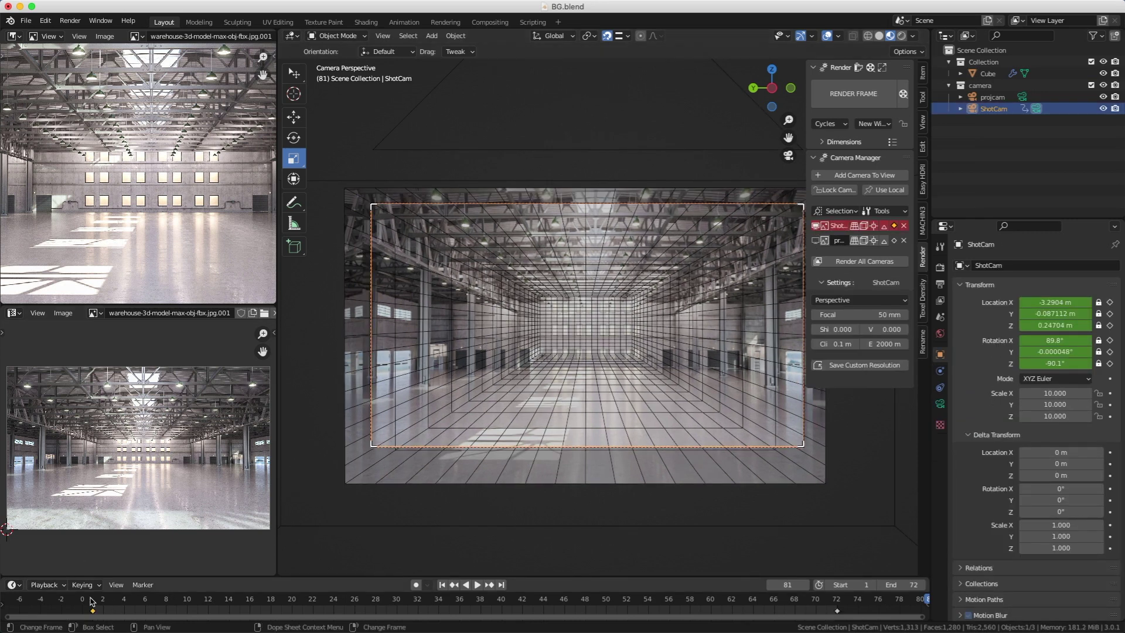
pyautogui.press('space')
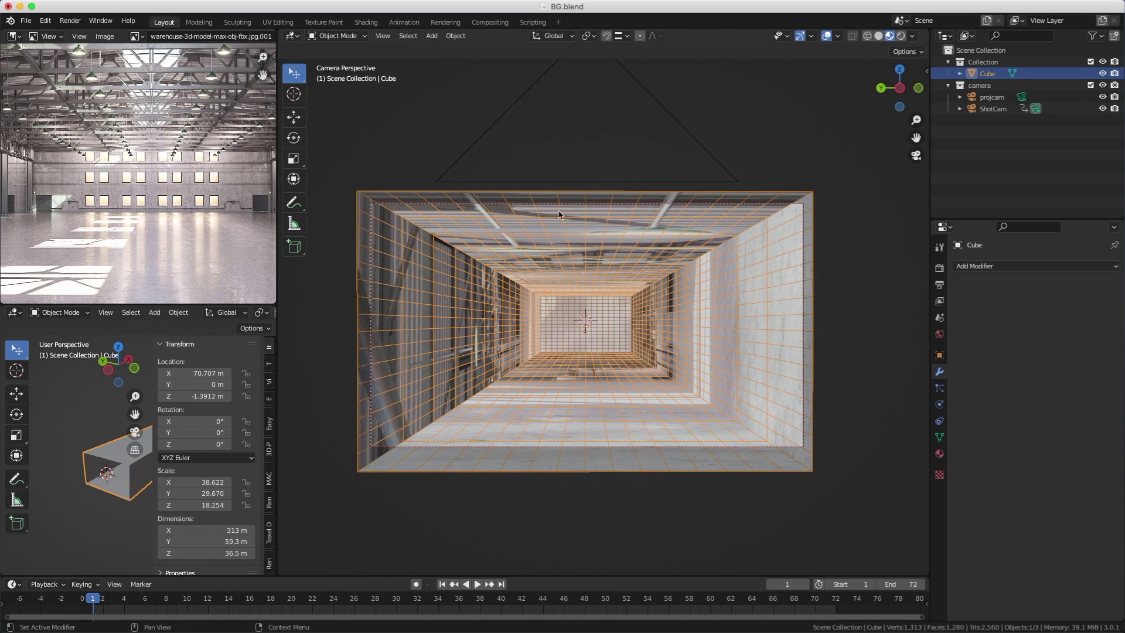
# Step: Project the Cube's UVs from the current view in Edit Mode, then return to Object Mode
pyautogui.hotkey('ctrl', 'Tab')
pyautogui.click(440, 214)
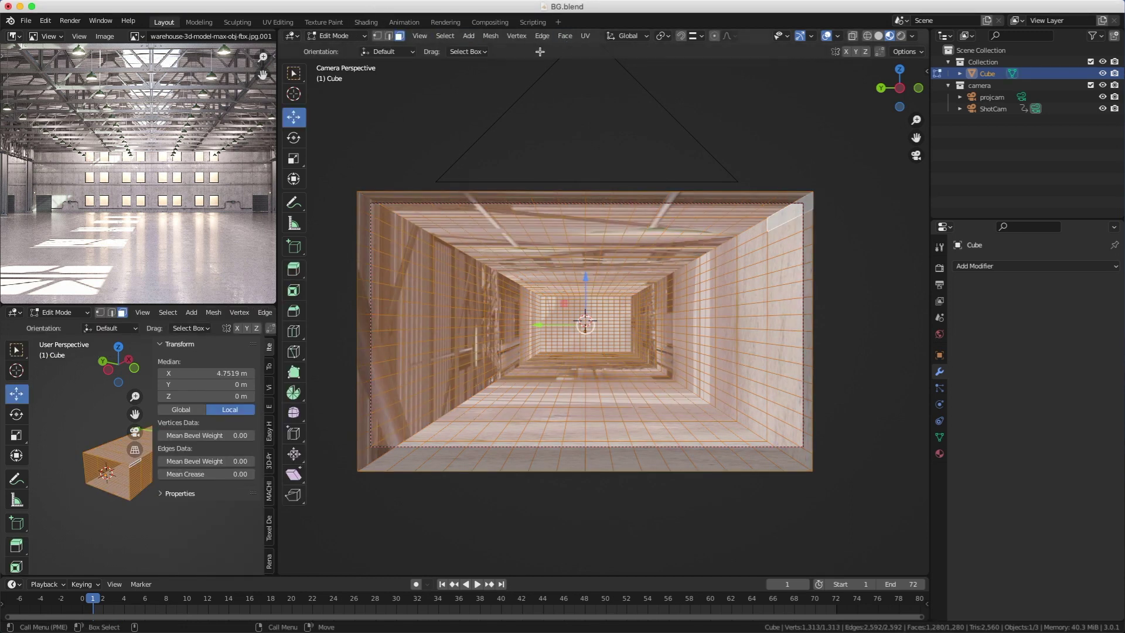
pyautogui.click(584, 35)
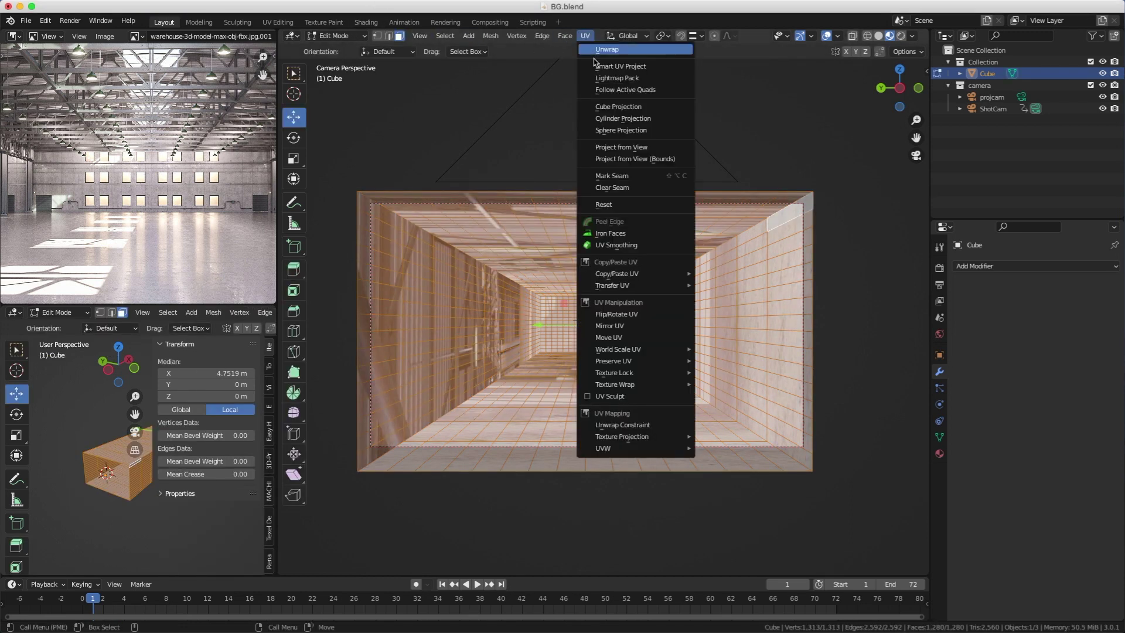
pyautogui.click(618, 147)
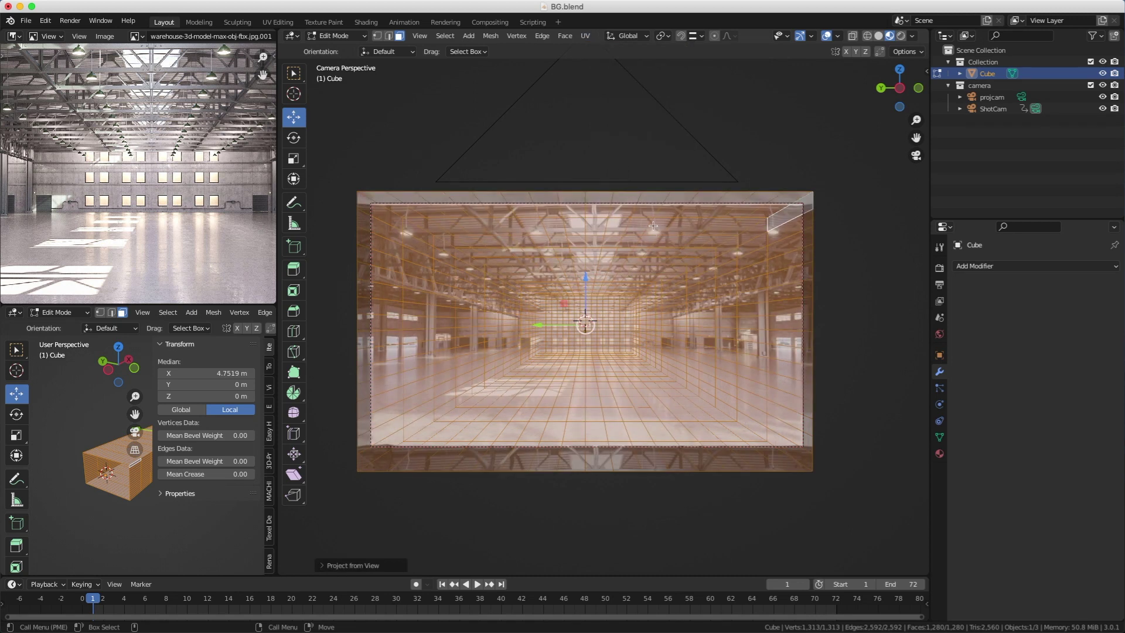
pyautogui.hotkey('ctrl', 'Tab')
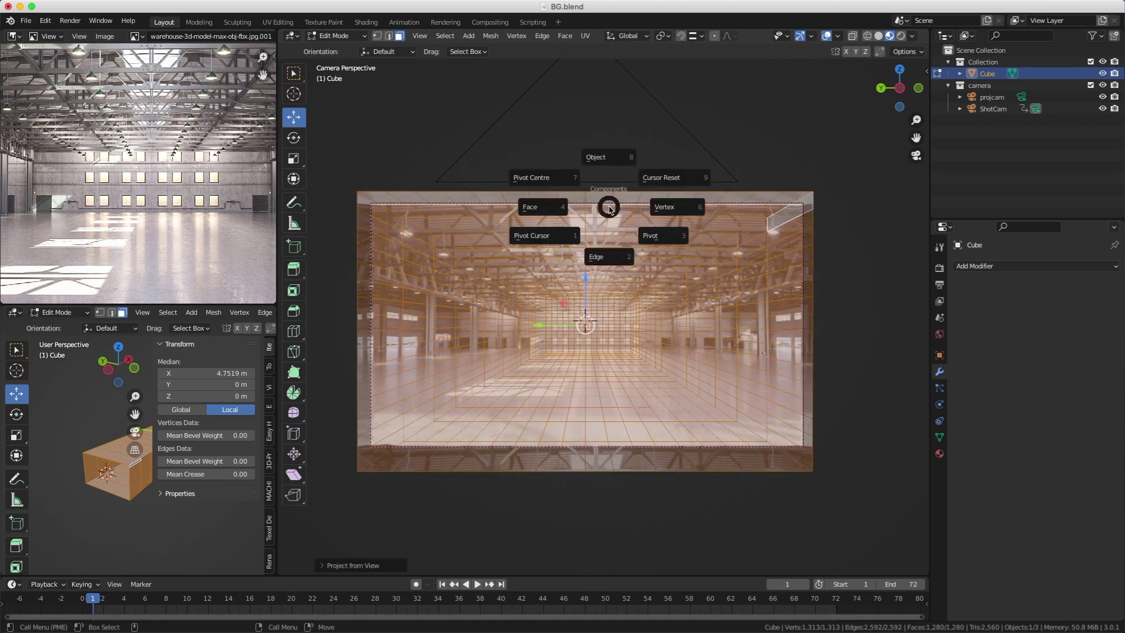
pyautogui.click(604, 135)
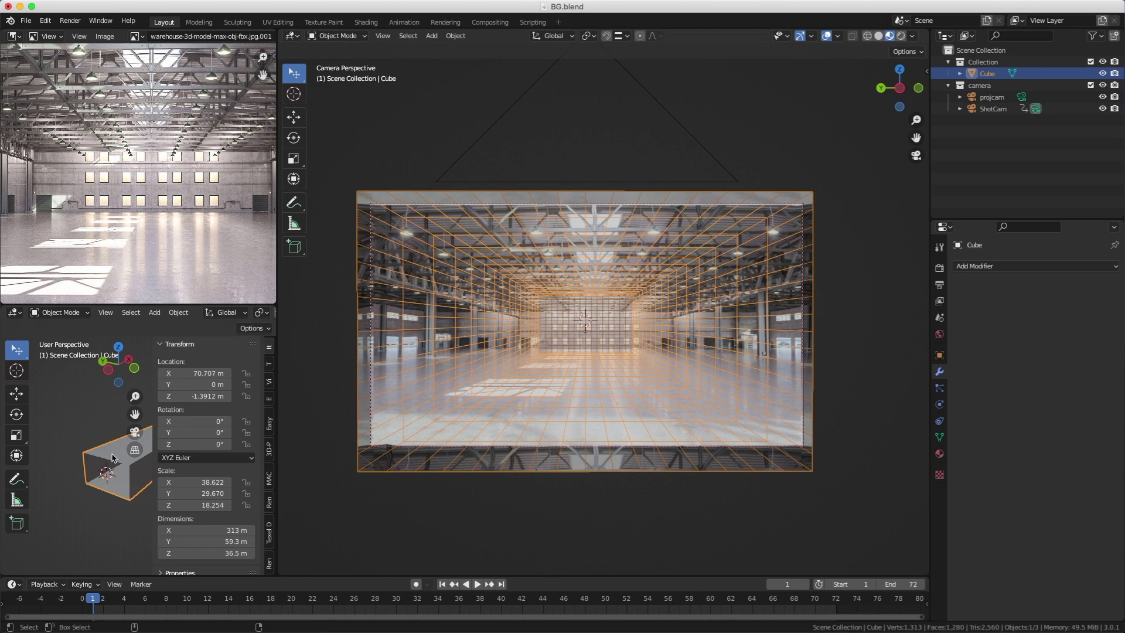
# Step: Try scaling the cube along X, then undo the change
pyautogui.hotkey('shift', 'space')
pyautogui.press('s')
pyautogui.moveTo(124, 463)
pyautogui.mouseDown()
pyautogui.moveTo(110, 467)
pyautogui.moveTo(149, 450)
pyautogui.moveTo(122, 469)
pyautogui.mouseUp()
pyautogui.hotkey('ctrl', 'z')
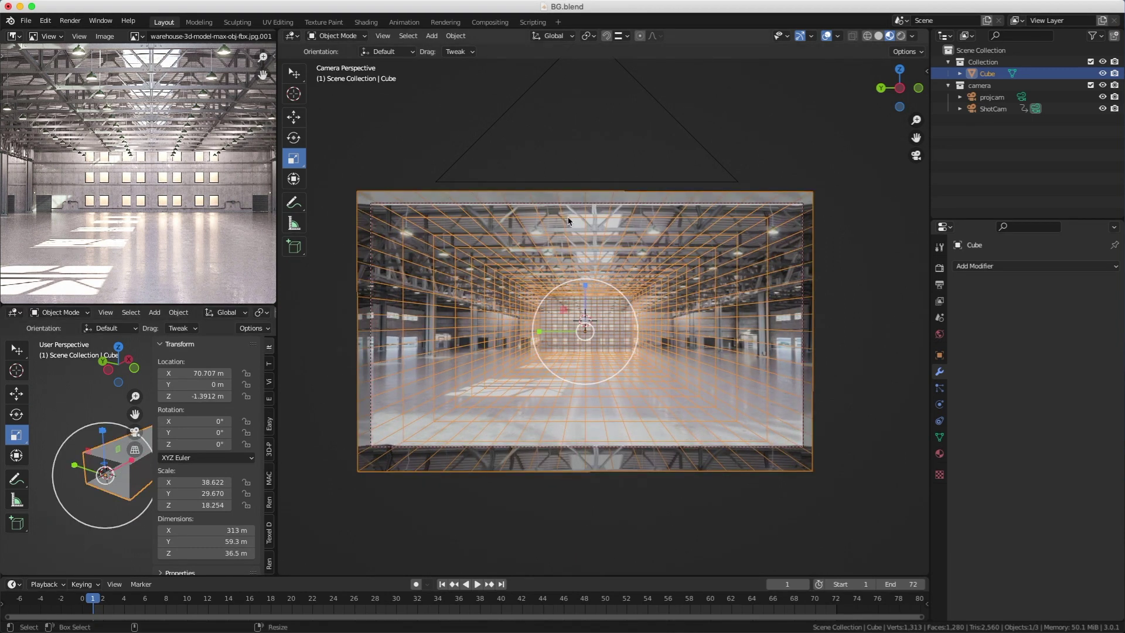
# Step: Add a UV Project modifier using projcam, then start scaling the cube along global X
pyautogui.click(1013, 267)
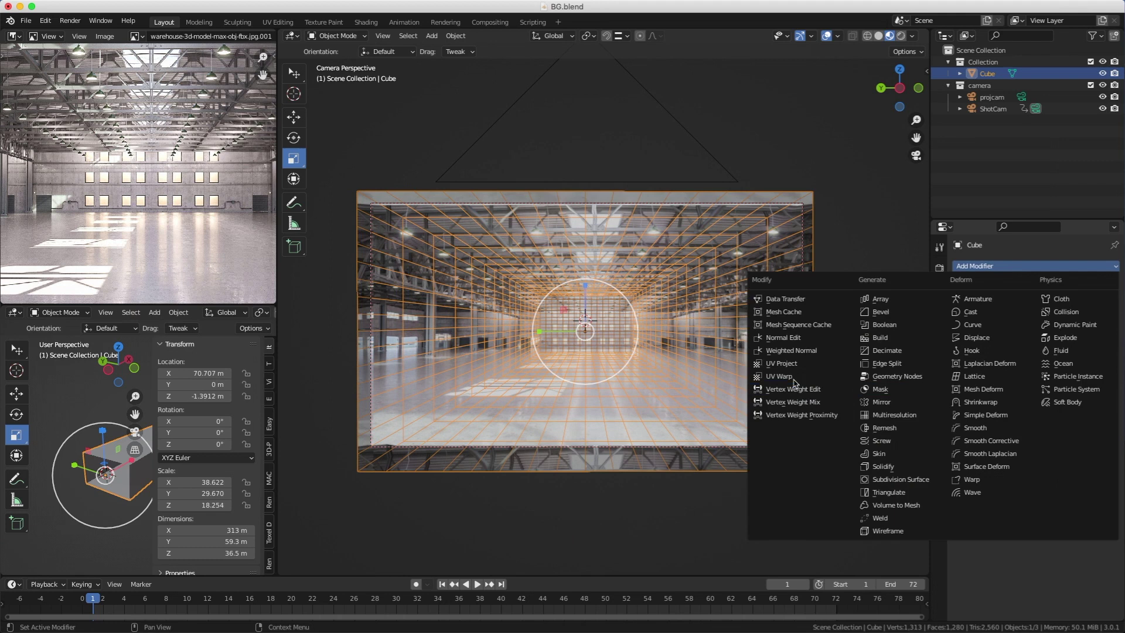
pyautogui.click(781, 363)
pyautogui.click(1055, 414)
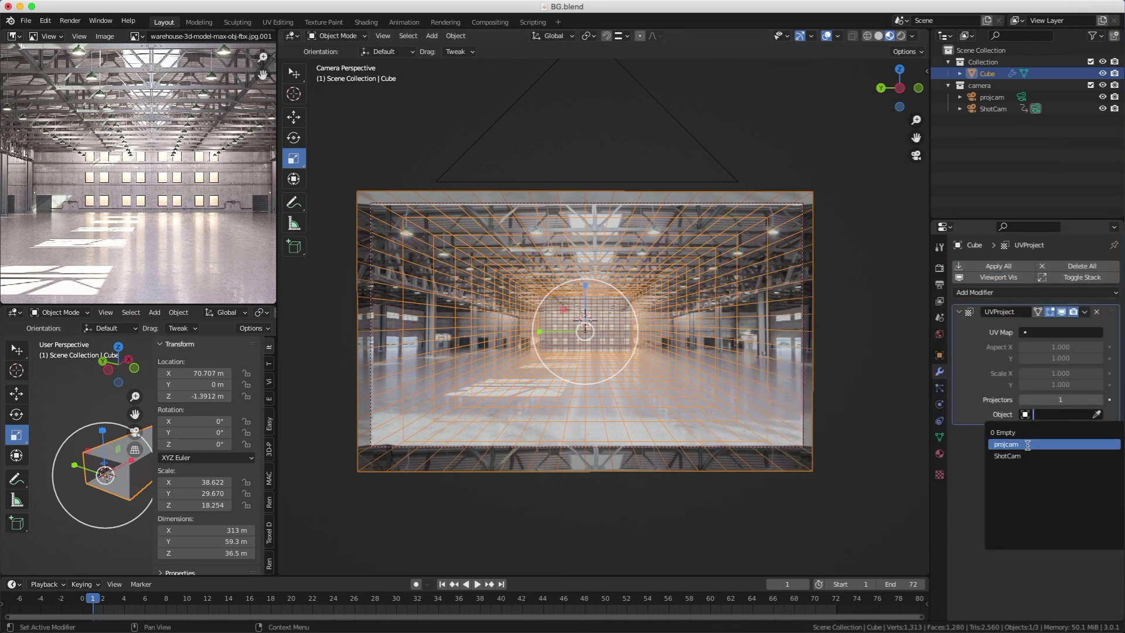
pyautogui.click(1028, 445)
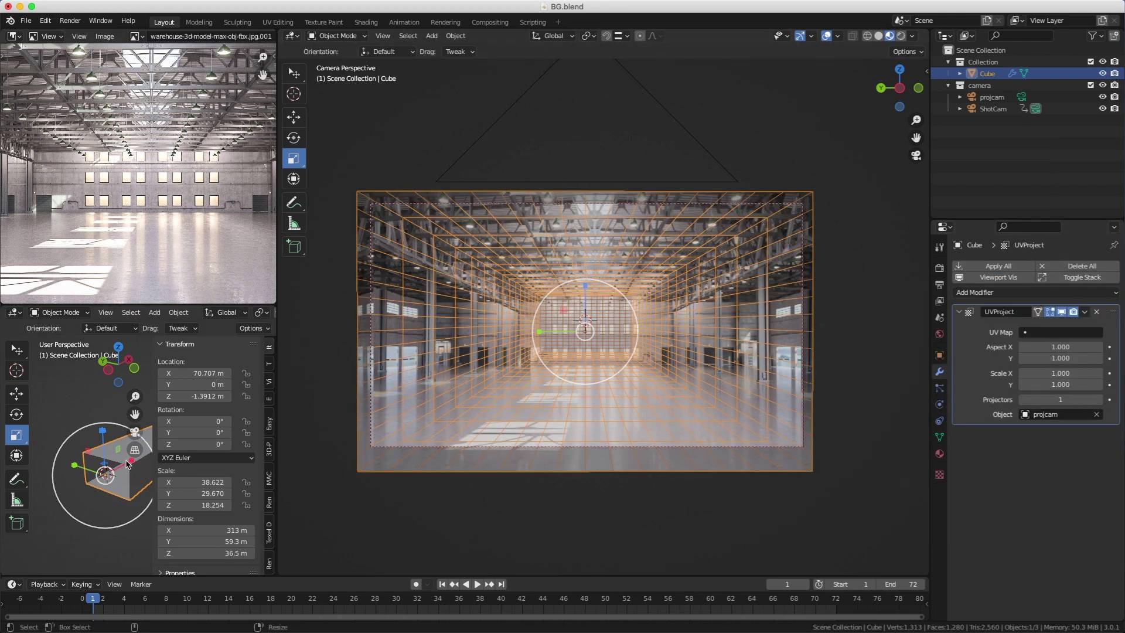
pyautogui.press('s')
pyautogui.press('x')
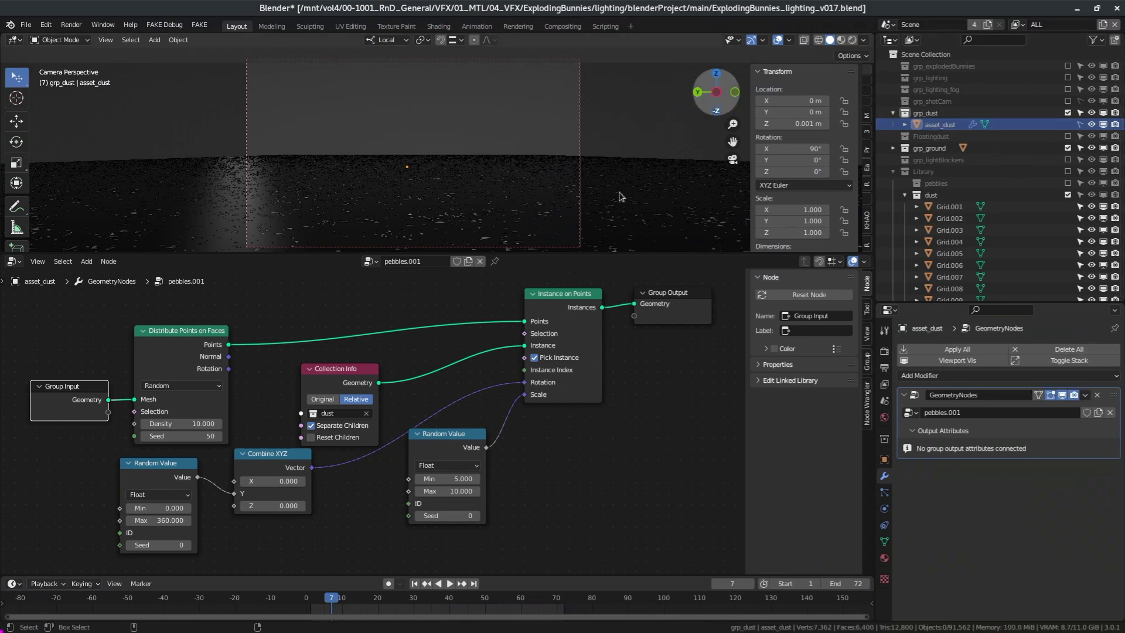
# Step: Try a Z location of 0 m on the dust asset, undo it, and select asset_dust
pyautogui.click(801, 125)
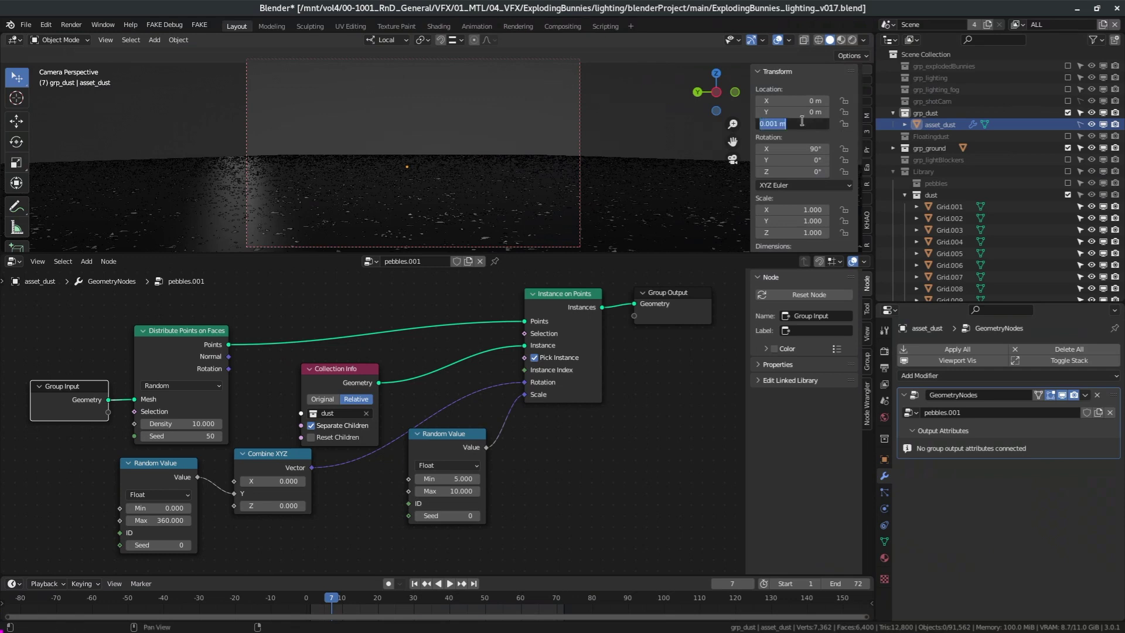
pyautogui.write('0')
pyautogui.press('Return')
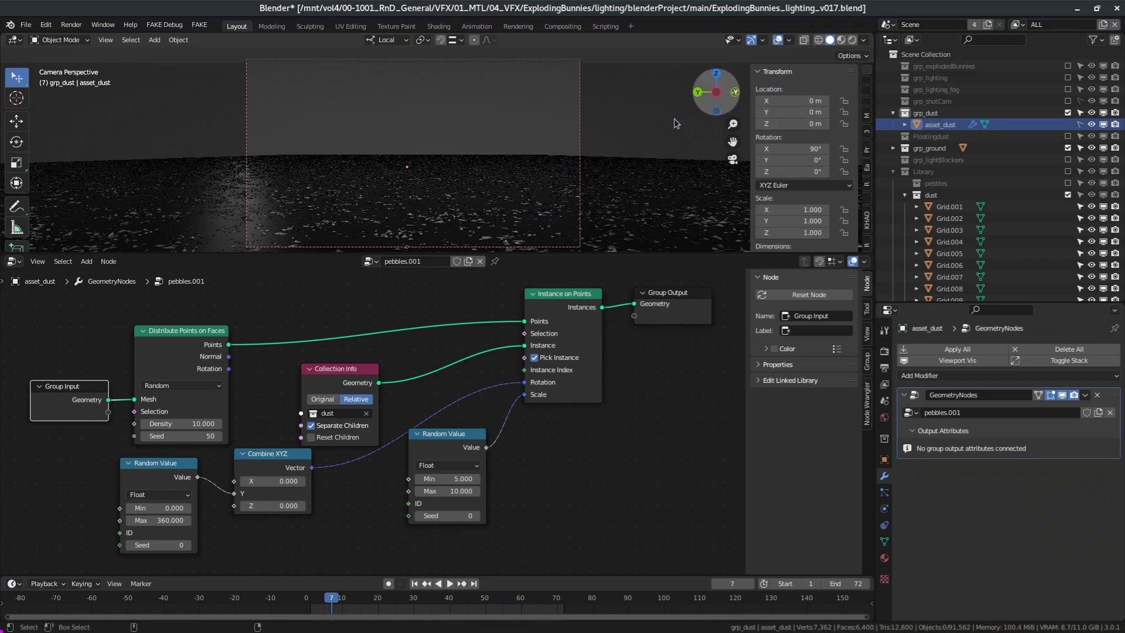
pyautogui.hotkey('ctrl', 'z')
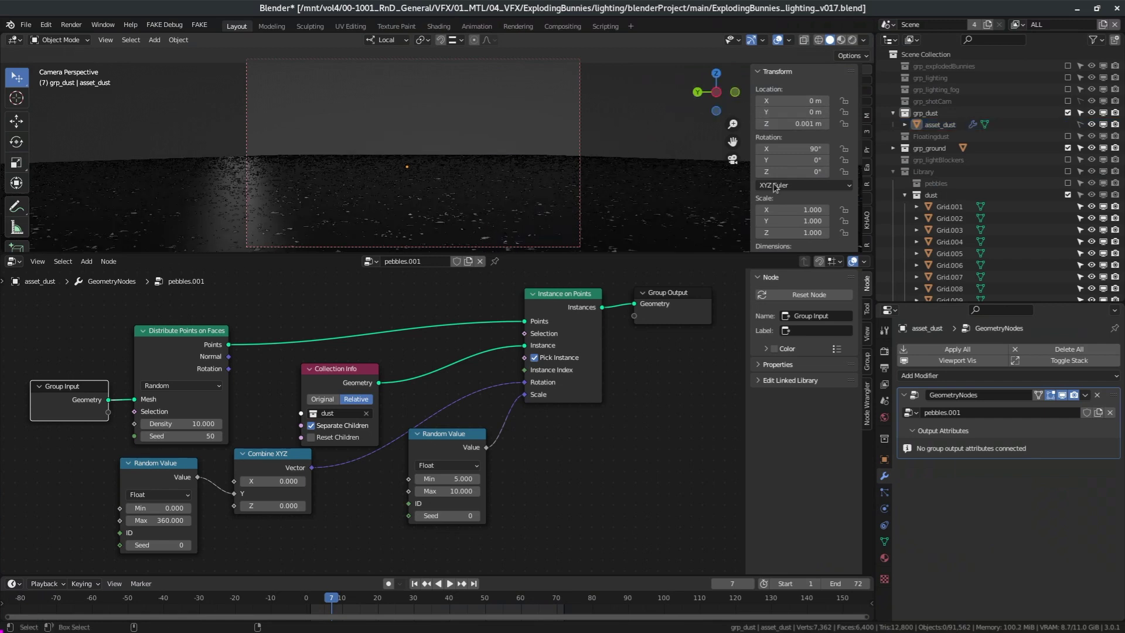
pyautogui.click(949, 127)
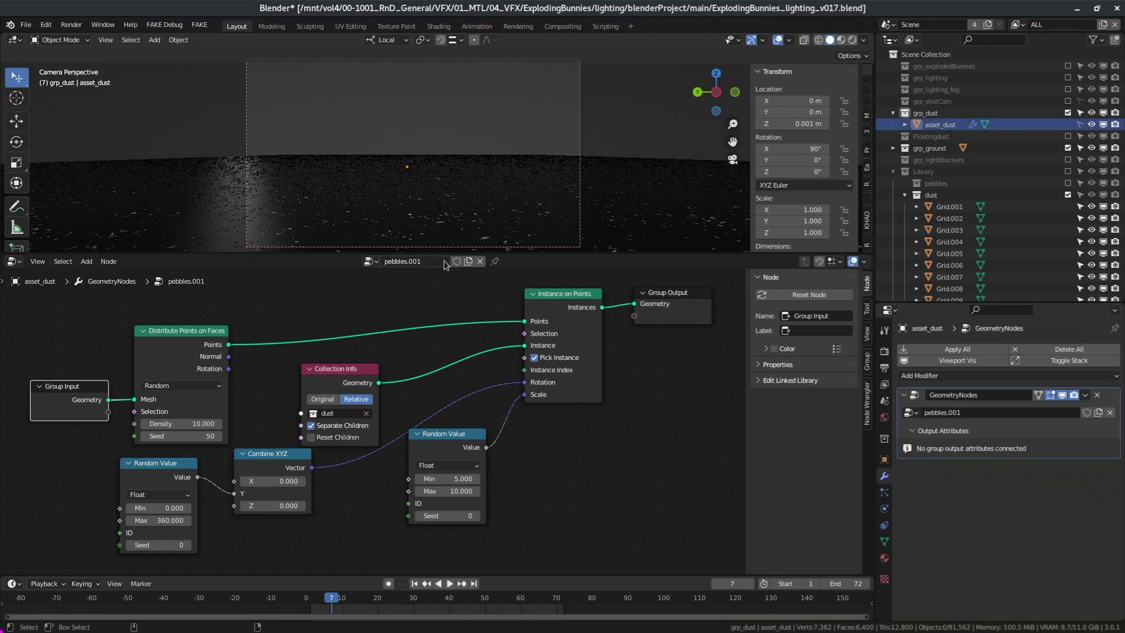
# Step: Link the left Random Value node's output into Combine XYZ's Y input
pyautogui.click(169, 336)
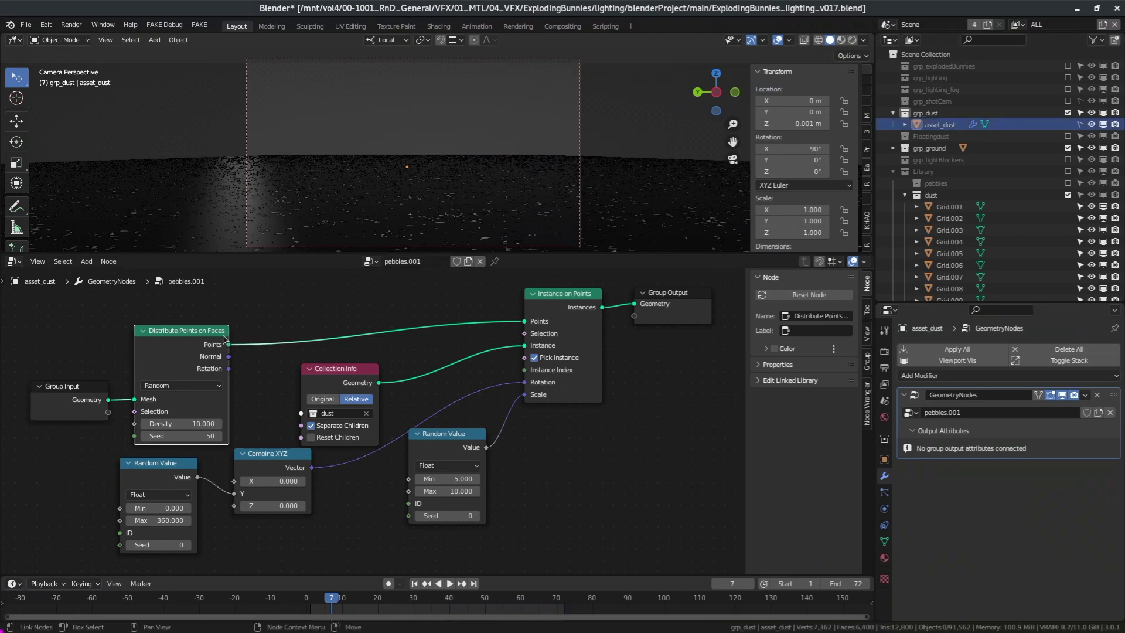
pyautogui.click(539, 295)
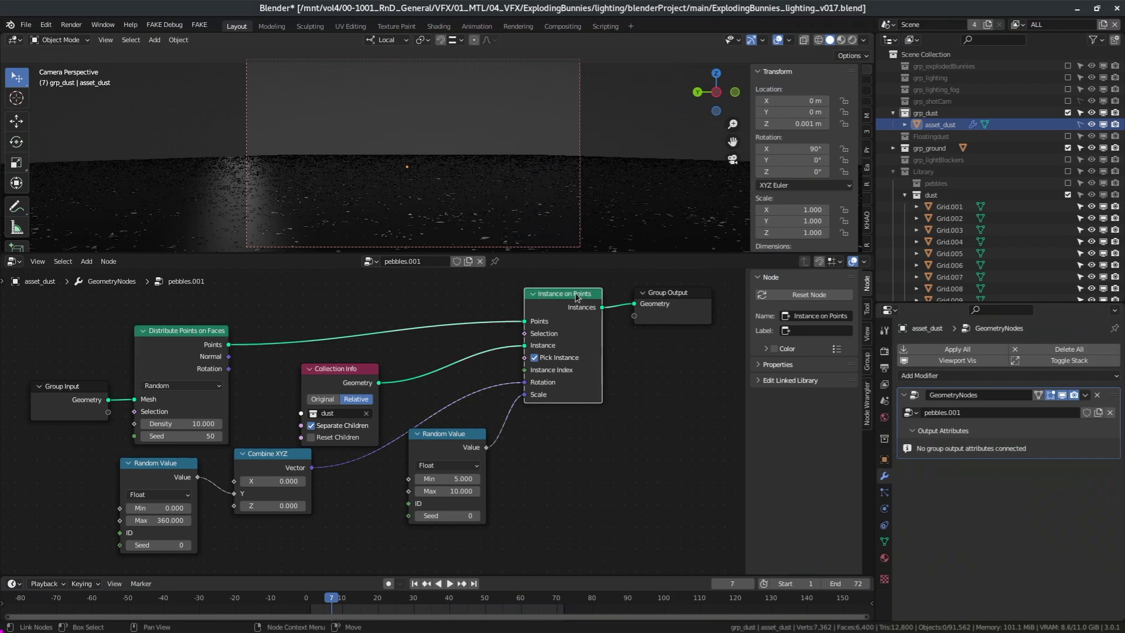
pyautogui.moveTo(560, 293); pyautogui.dragTo(565, 291)
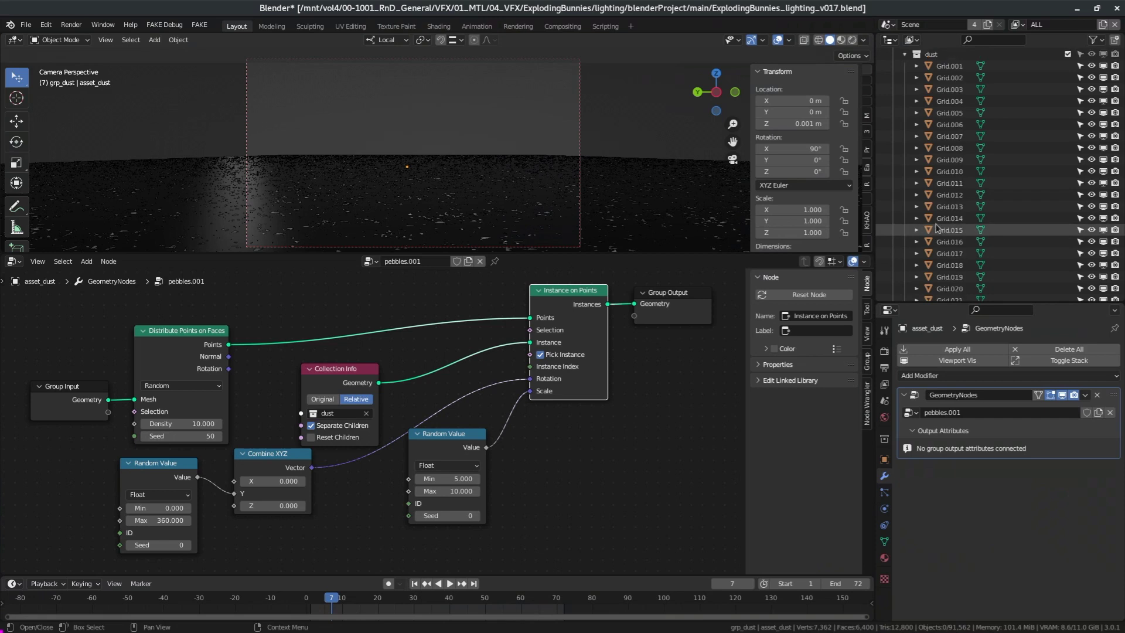
pyautogui.scroll(10, 935, 228)
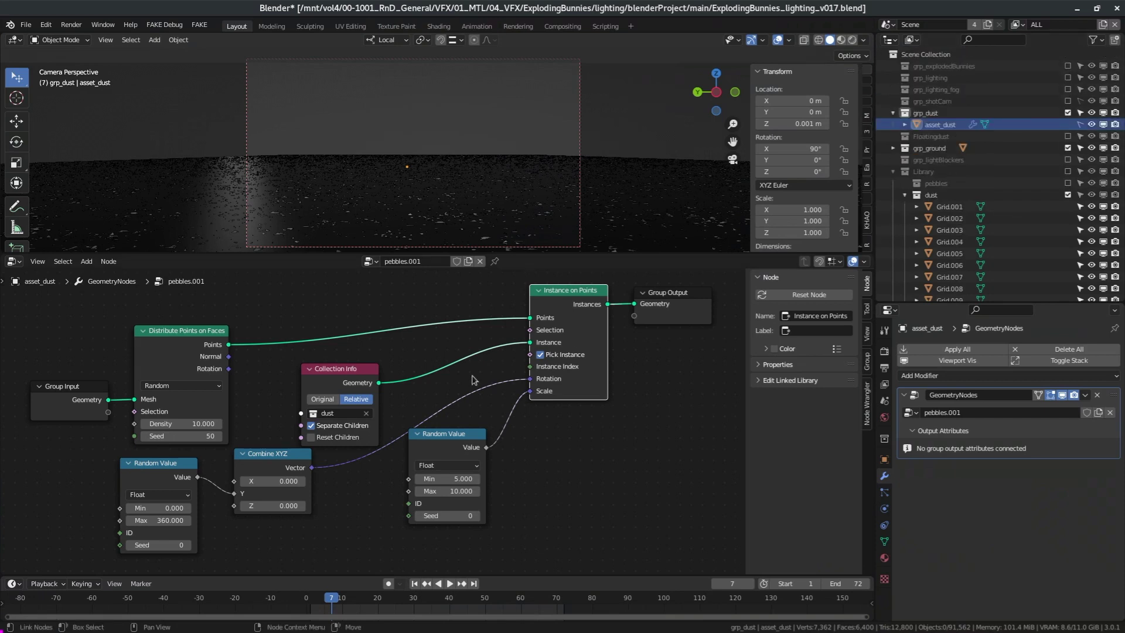
pyautogui.click(146, 466)
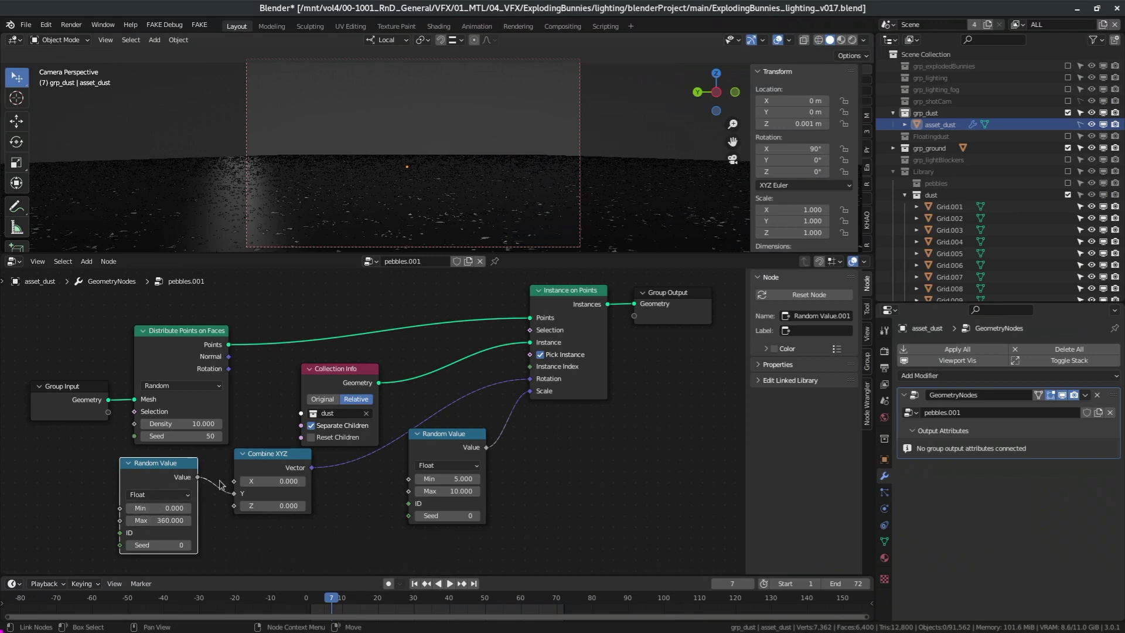
pyautogui.moveTo(221, 484); pyautogui.dragTo(226, 487)
# Step: Set the scale Random Value node to Max 15 and Min 1
pyautogui.click(461, 435)
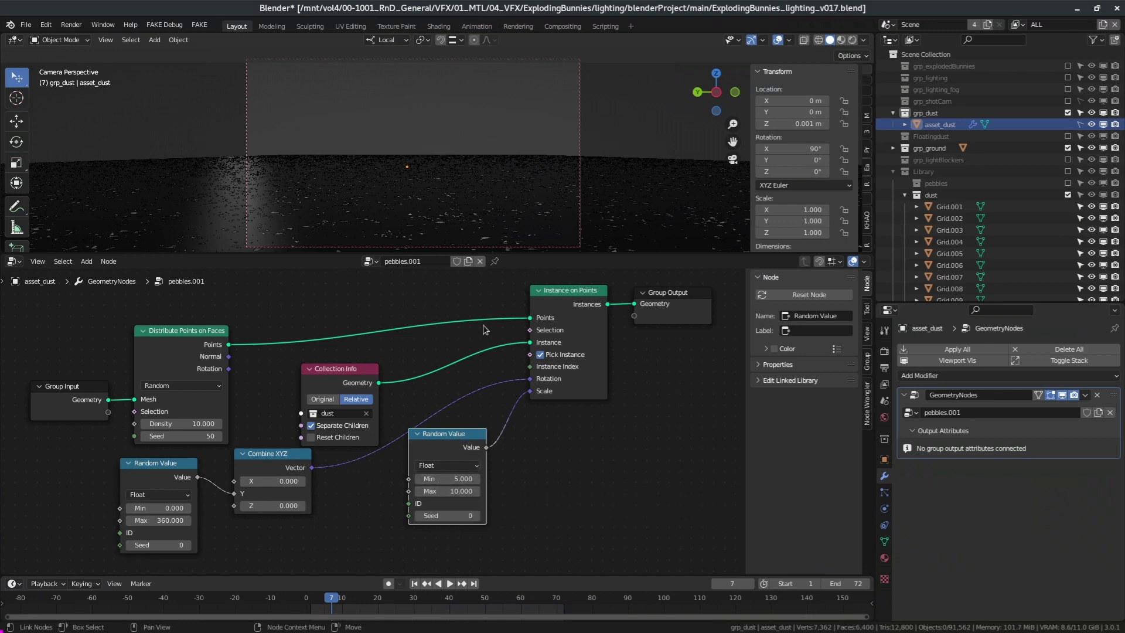
pyautogui.click(445, 488)
pyautogui.write('15')
pyautogui.press('Return')
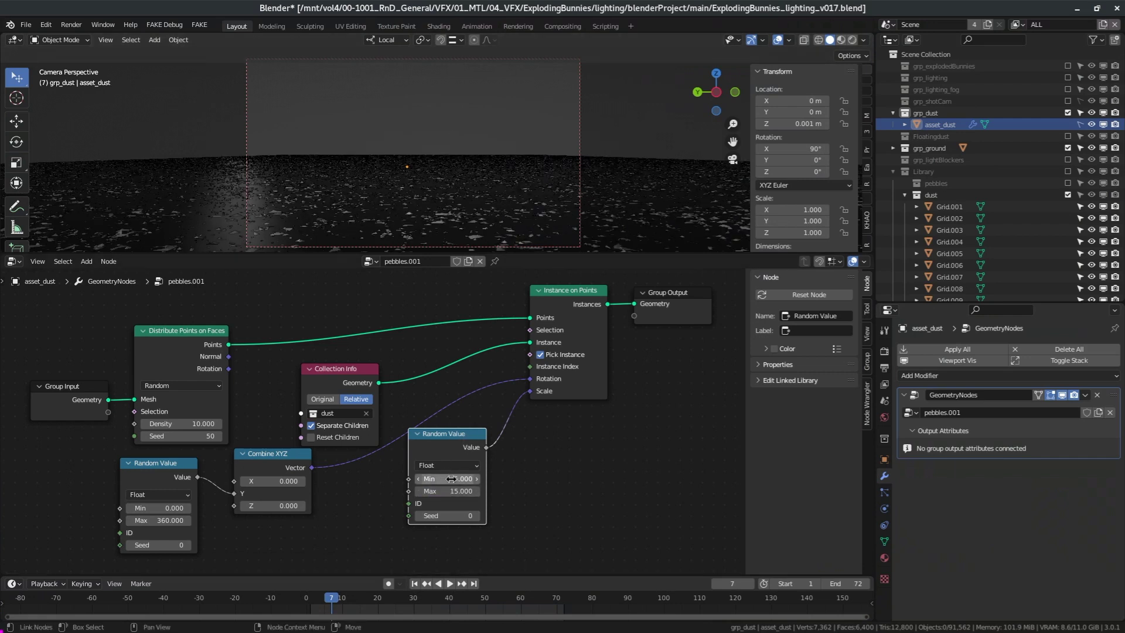
pyautogui.click(448, 479)
pyautogui.write('1')
pyautogui.press('Return')
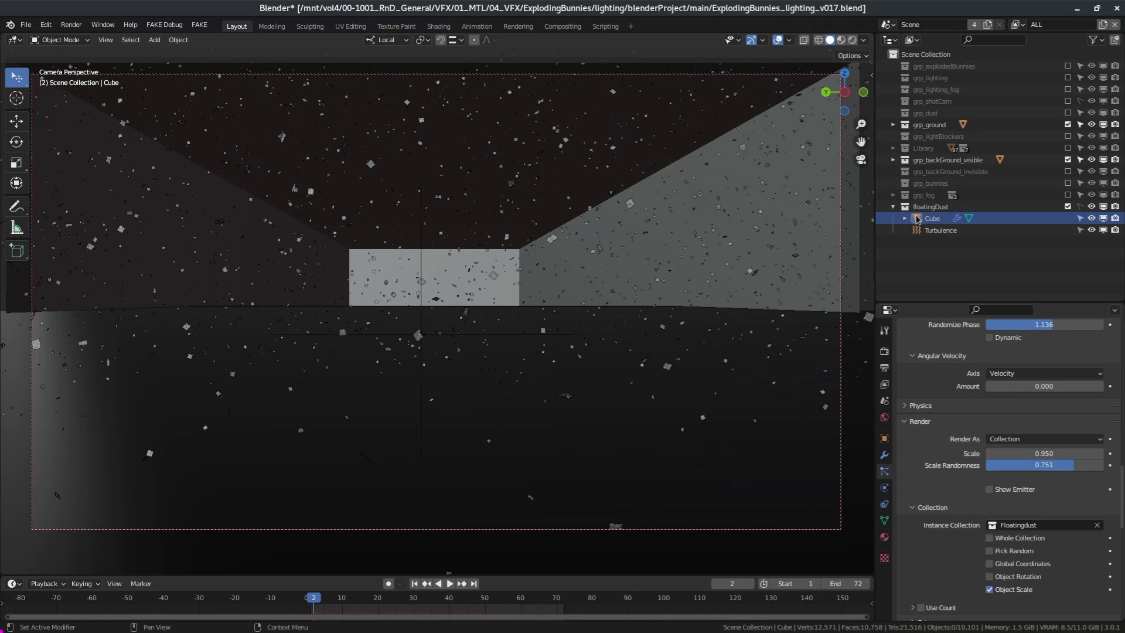
# Step: Orbit and pan low around the floating dust in the box, then show the ParticleSystem modifier
pyautogui.click(918, 218)
pyautogui.moveTo(622, 232); pyautogui.dragTo(595, 254, button='middle')
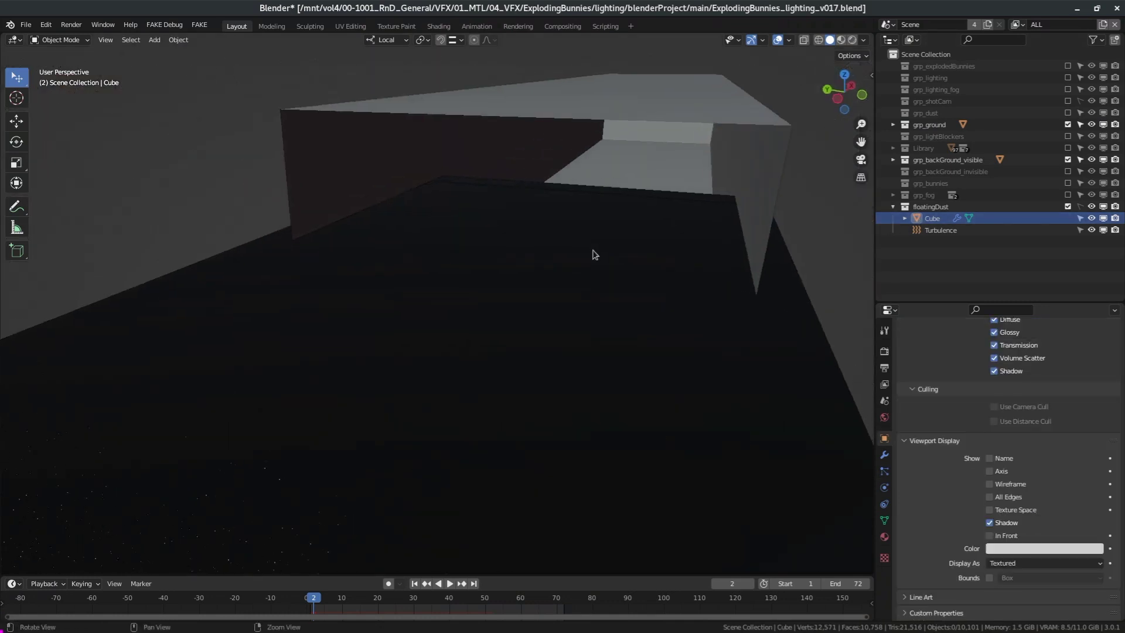
pyautogui.scroll(-5, 434, 223)
pyautogui.moveTo(411, 225); pyautogui.dragTo(266, 204, button='middle')
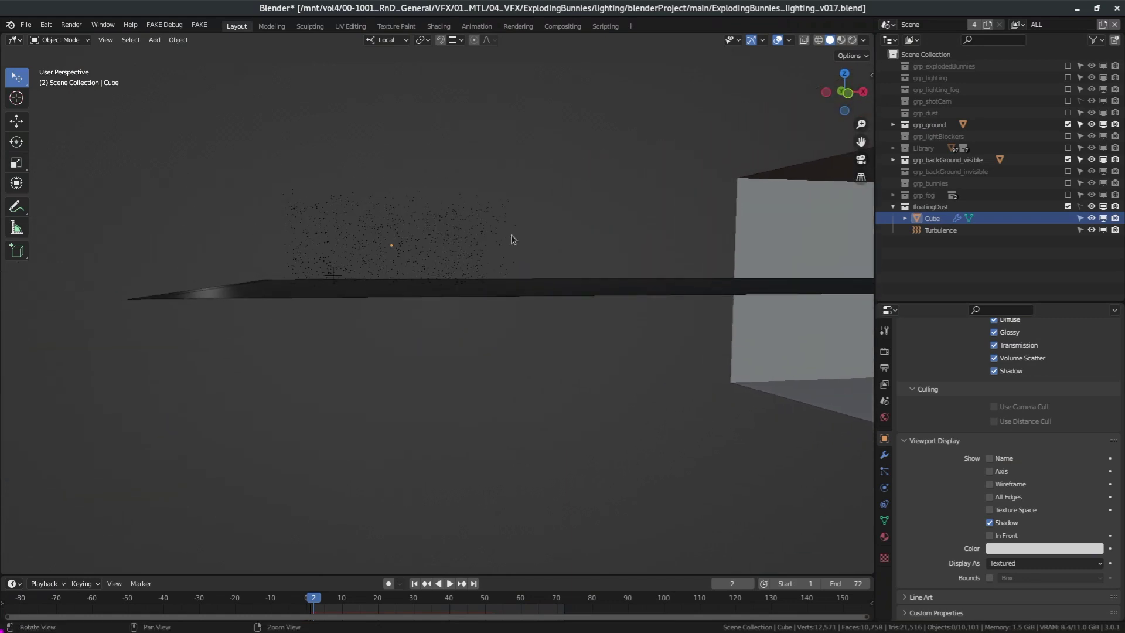
pyautogui.keyDown('shift'); pyautogui.moveTo(511, 239); pyautogui.dragTo(609, 230, button='middle'); pyautogui.keyUp('shift')
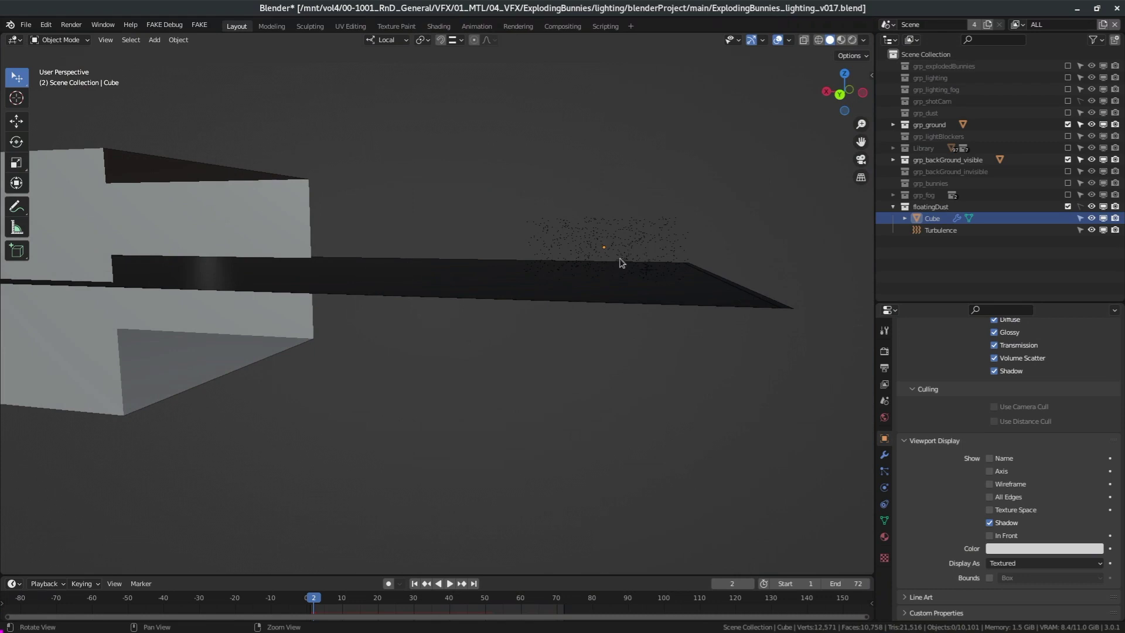
pyautogui.keyDown('shift'); pyautogui.moveTo(650, 271); pyautogui.dragTo(564, 290, button='middle'); pyautogui.keyUp('shift')
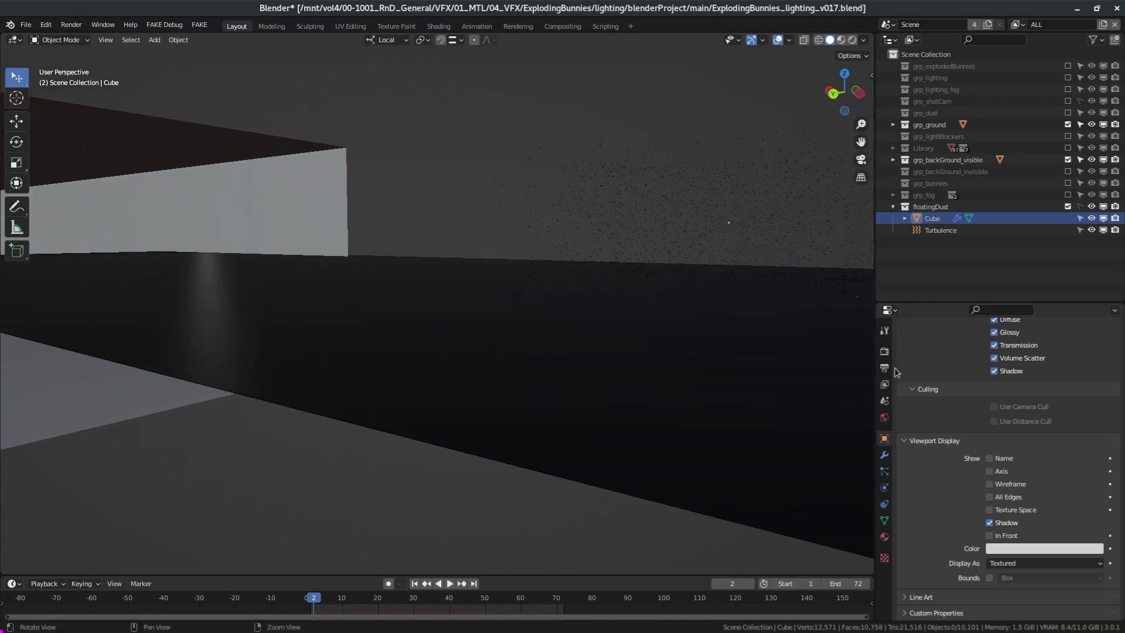
pyautogui.click(885, 455)
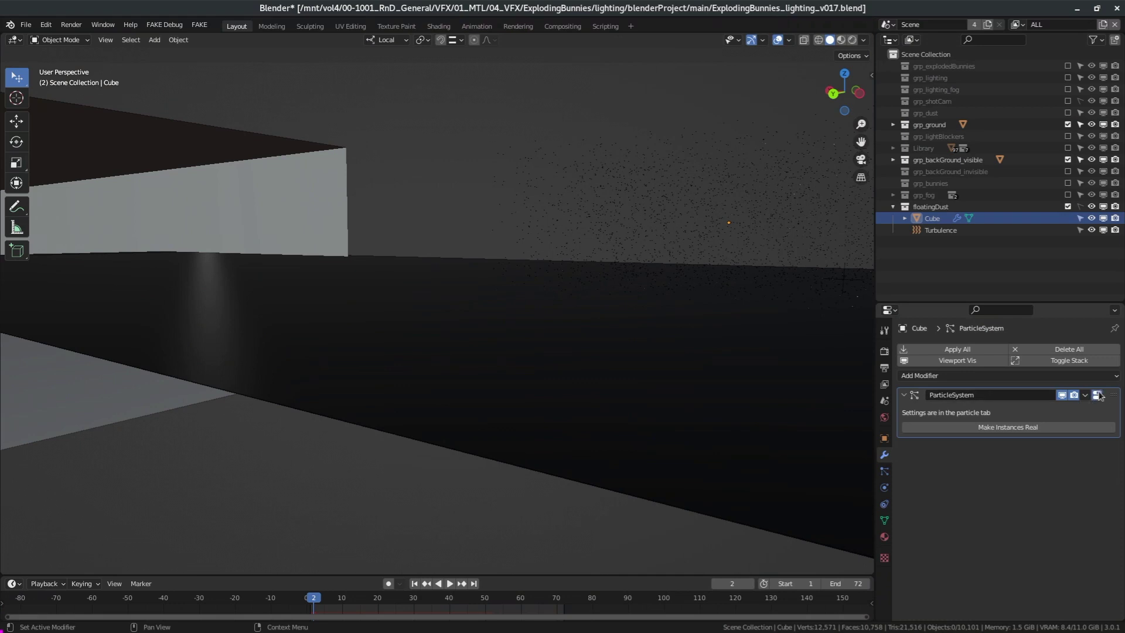
# Step: Scroll through the floatingDust Cube's particle system settings
pyautogui.hotkey('ctrl', 'Tab')
pyautogui.scroll(-2, 952, 490)
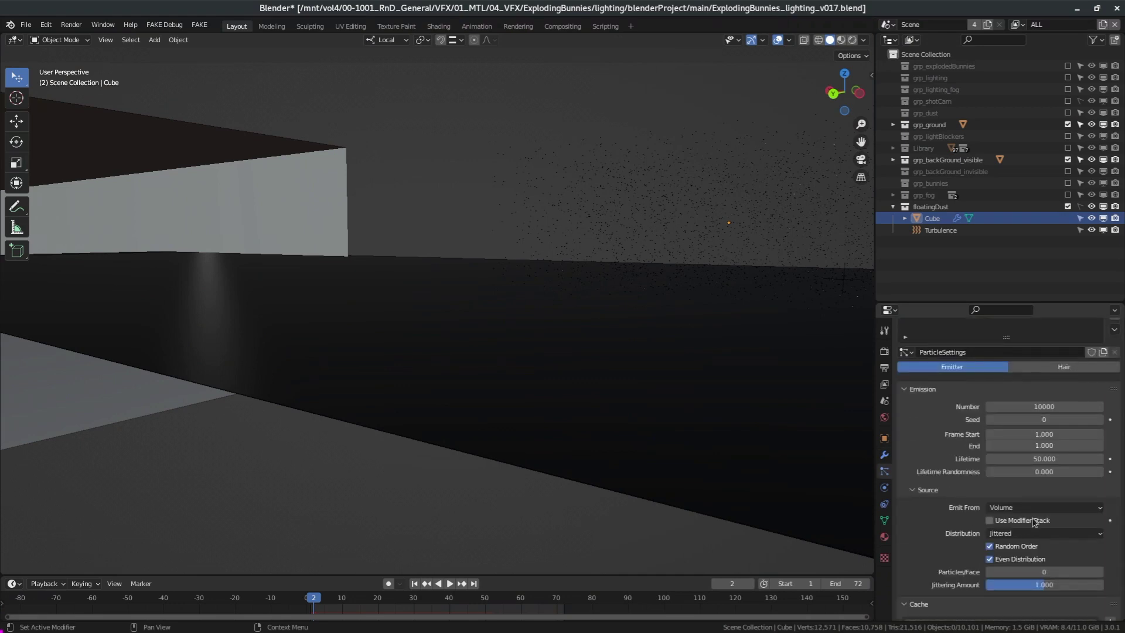
pyautogui.scroll(-12, 947, 515)
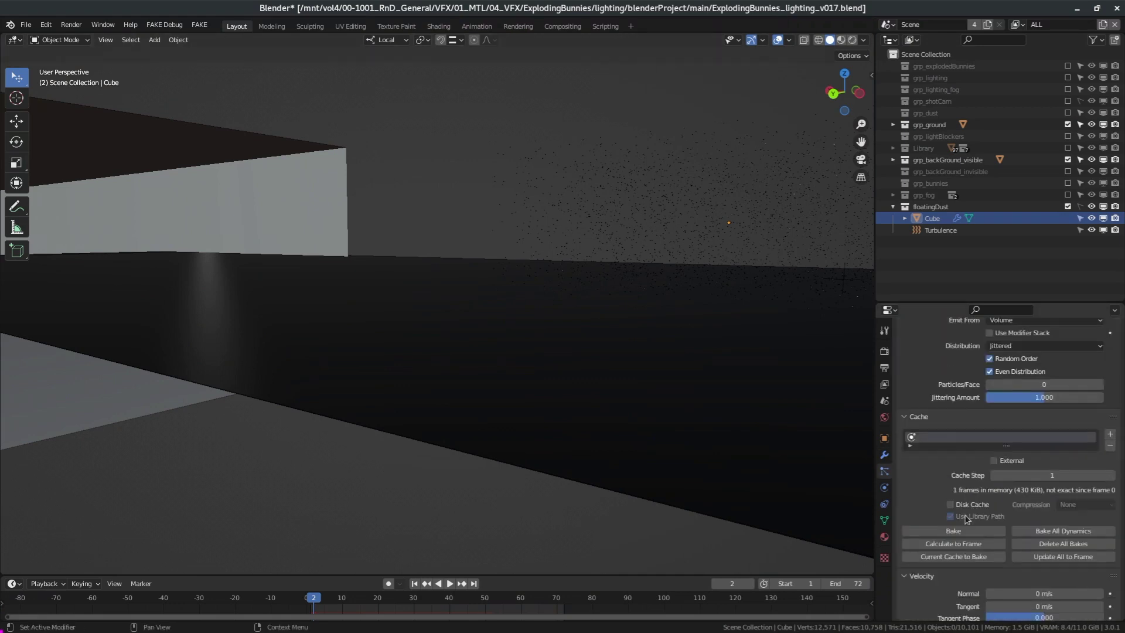
pyautogui.scroll(-3, 946, 502)
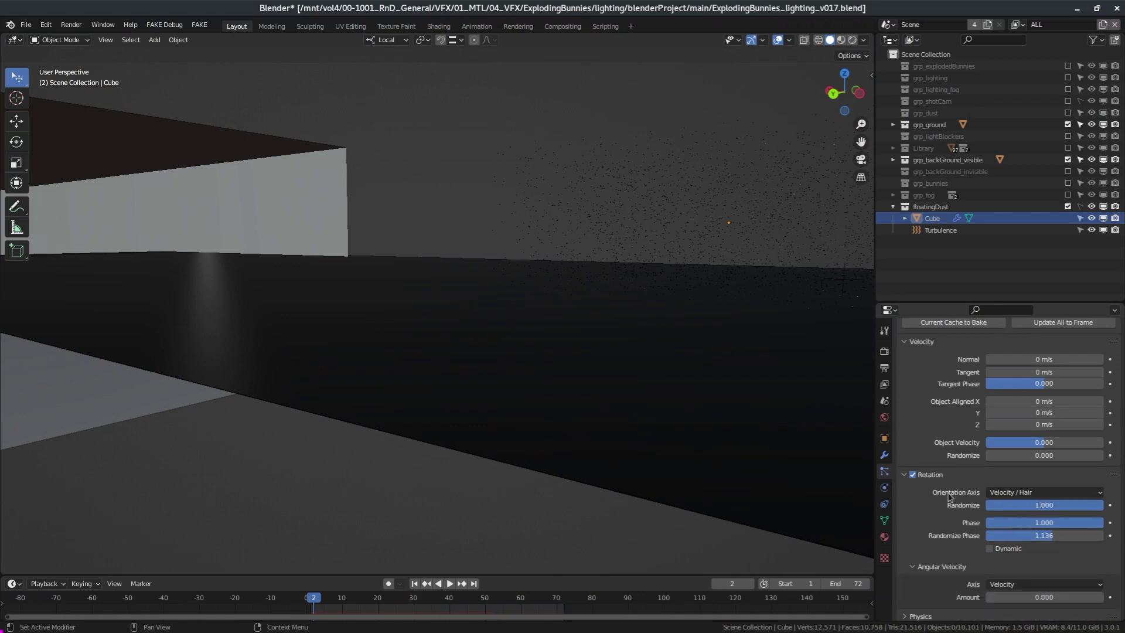
pyautogui.scroll(-5, 958, 531)
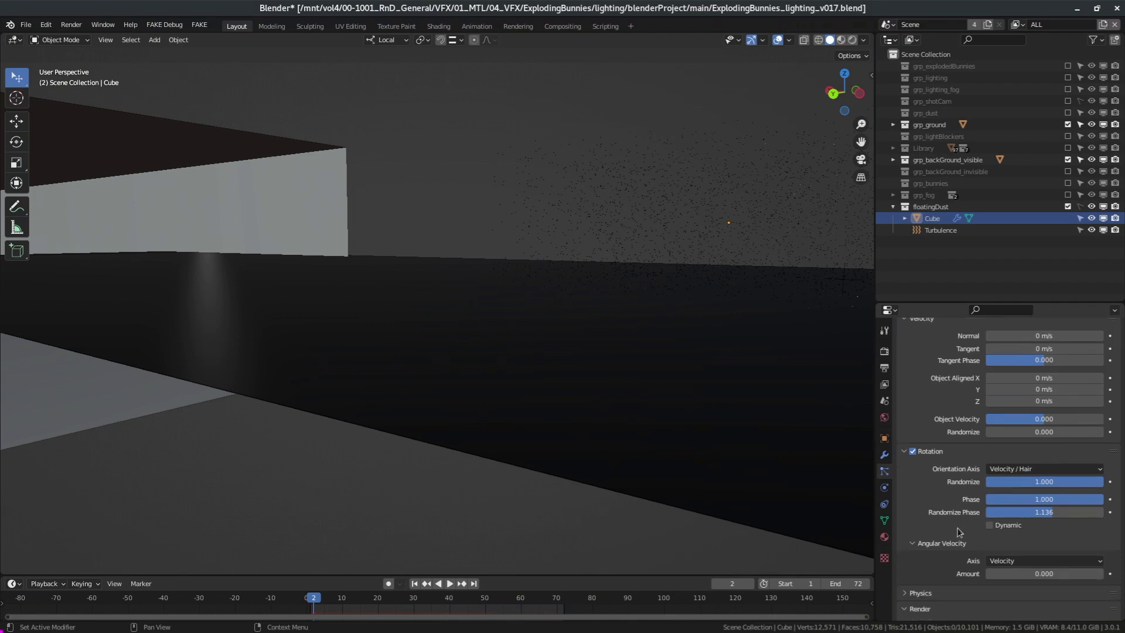
pyautogui.scroll(-10, 958, 532)
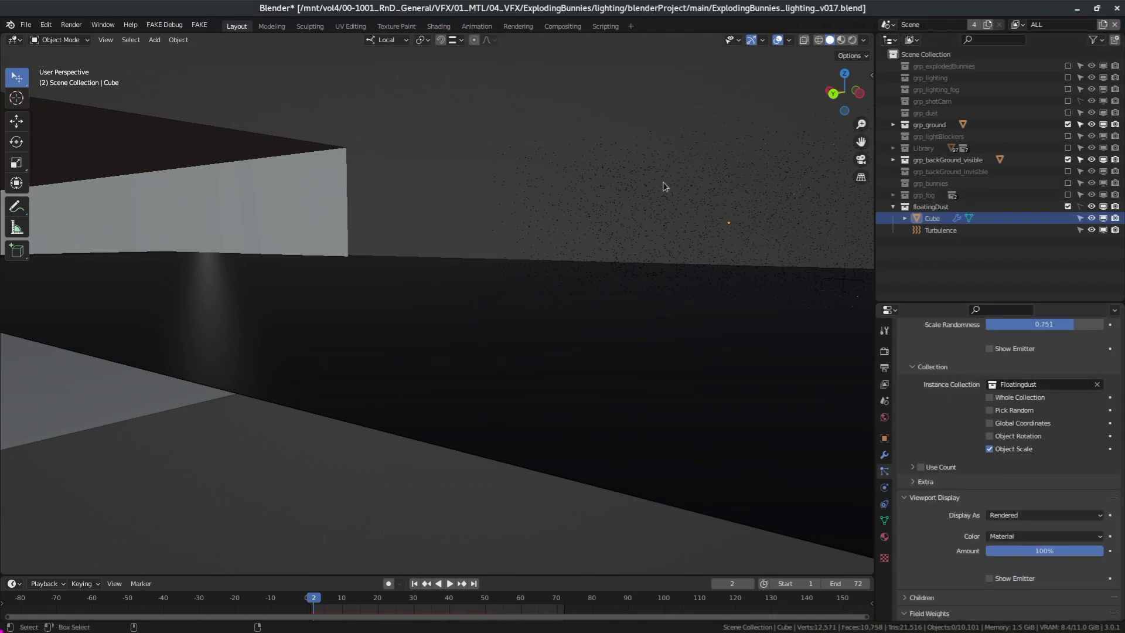
# Step: Preview the dust through the shot camera, return to perspective, and review the settings
pyautogui.press('KP_0')
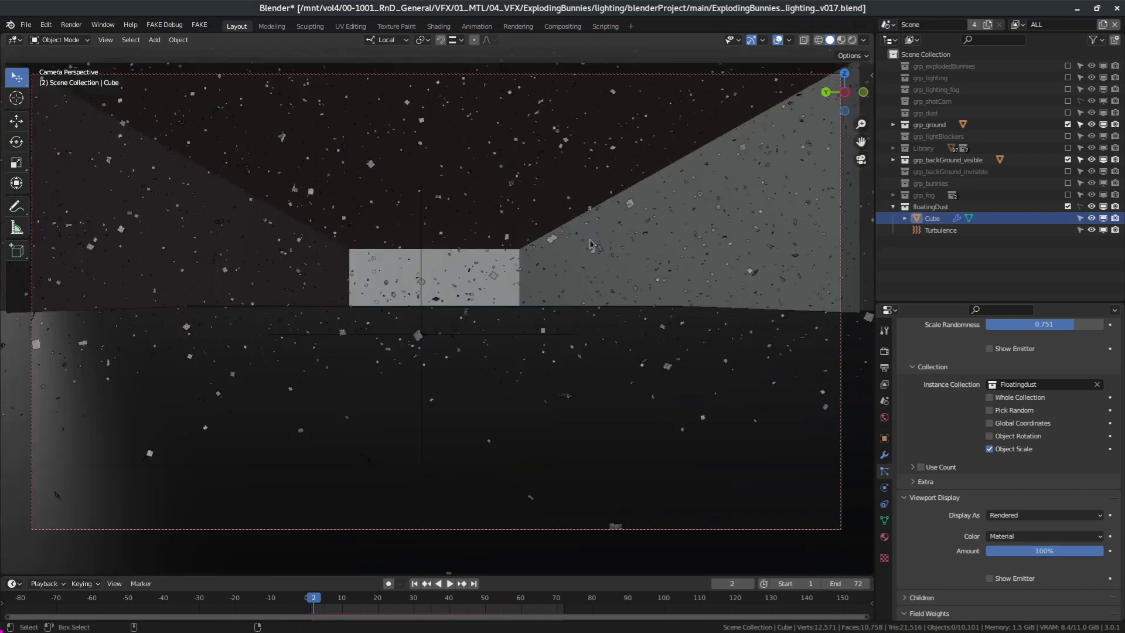
pyautogui.press('KP_0')
pyautogui.scroll(-10, 958, 533)
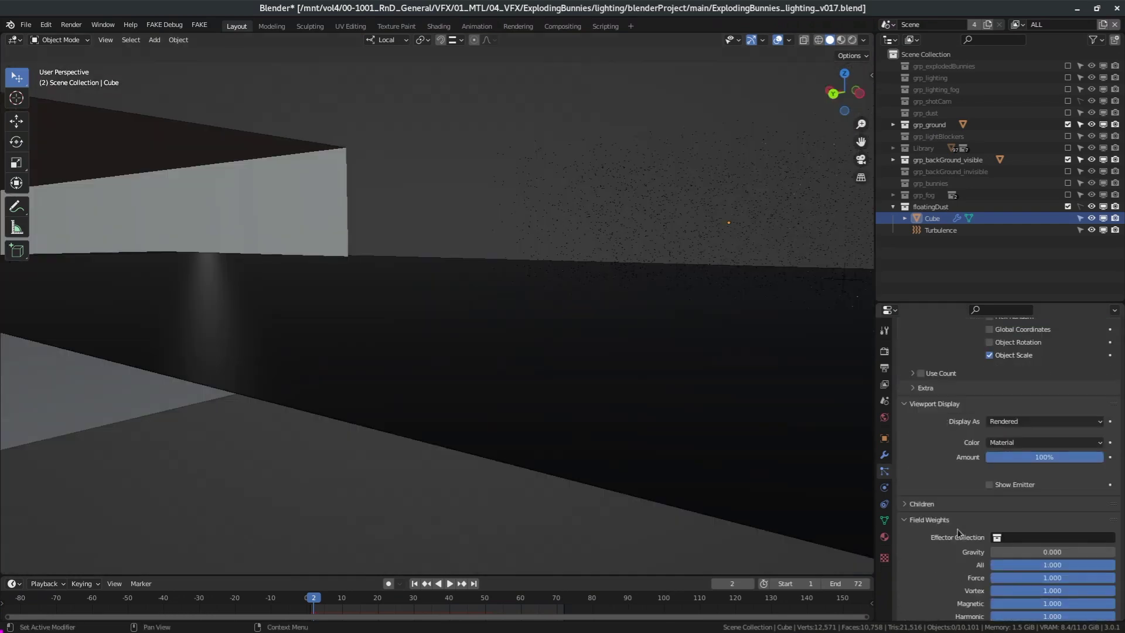
pyautogui.scroll(-3, 959, 533)
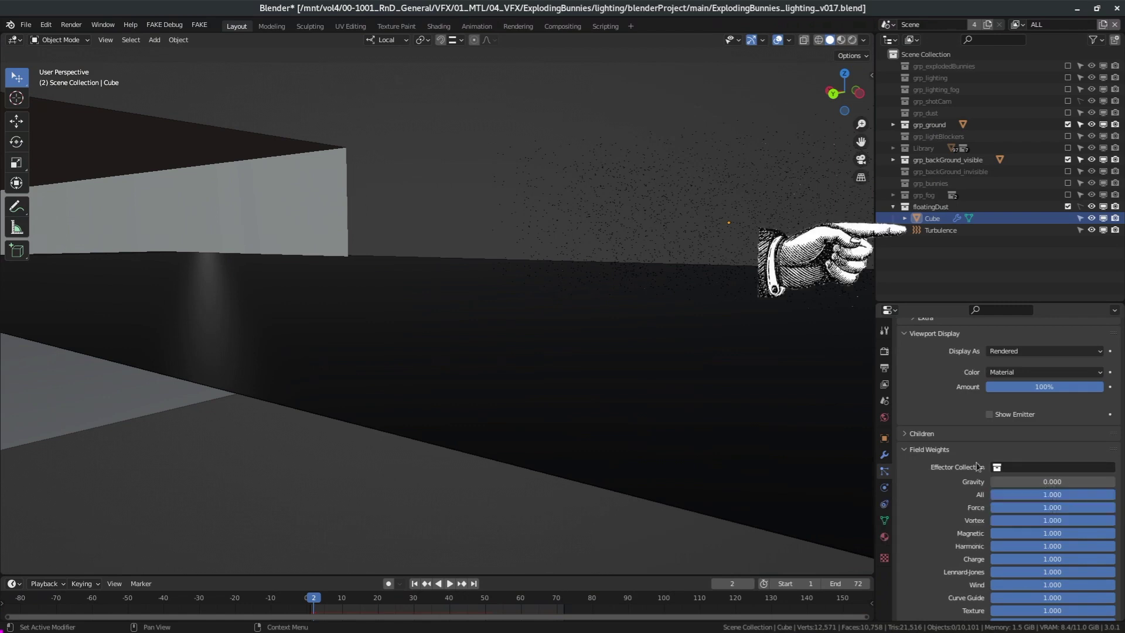
pyautogui.scroll(4, 952, 439)
pyautogui.scroll(3, 952, 439)
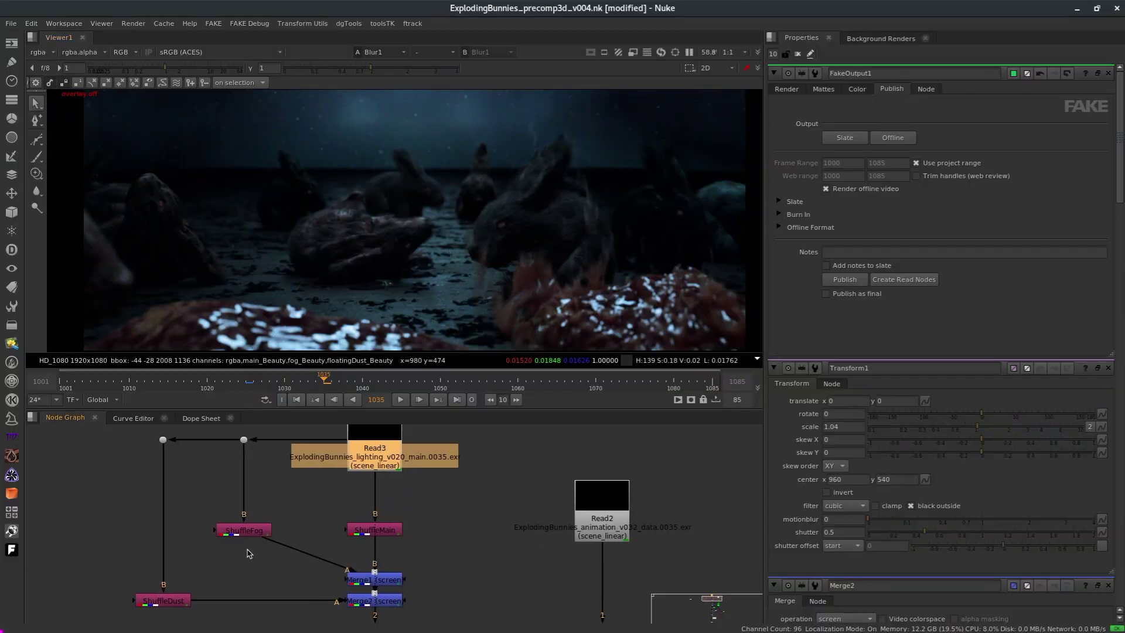
# Step: View ShuffleDust, ShuffleMain, Merge1 and Merge2 in the viewer in turn
pyautogui.click(159, 601)
pyautogui.press('1')
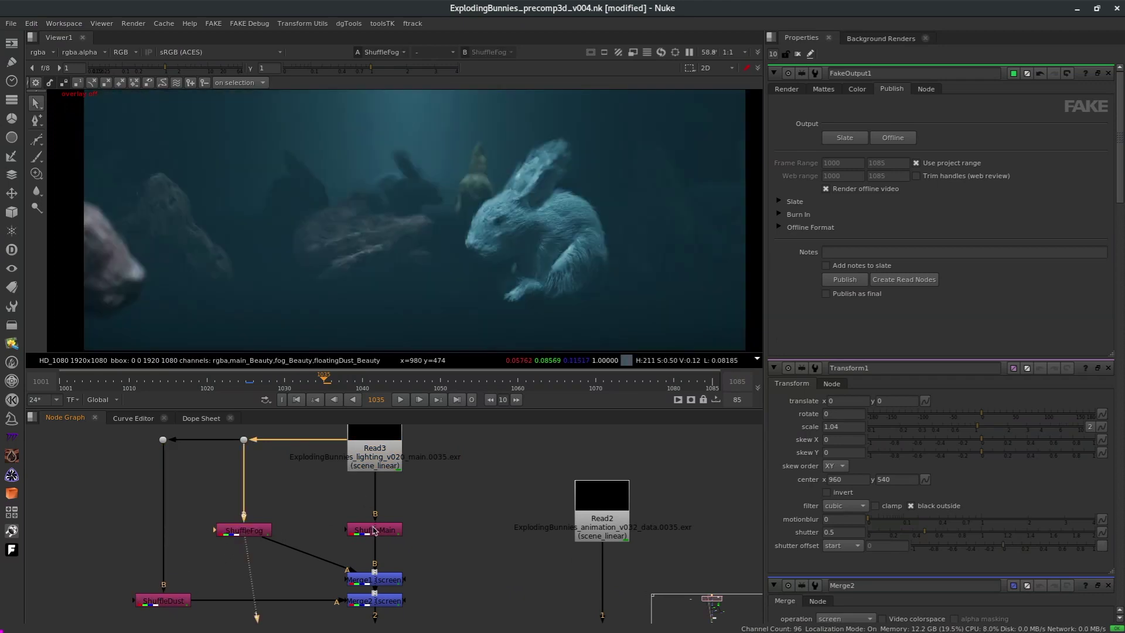
pyautogui.click(375, 531)
pyautogui.press('1')
pyautogui.moveTo(416, 550); pyautogui.dragTo(400, 518, button='middle')
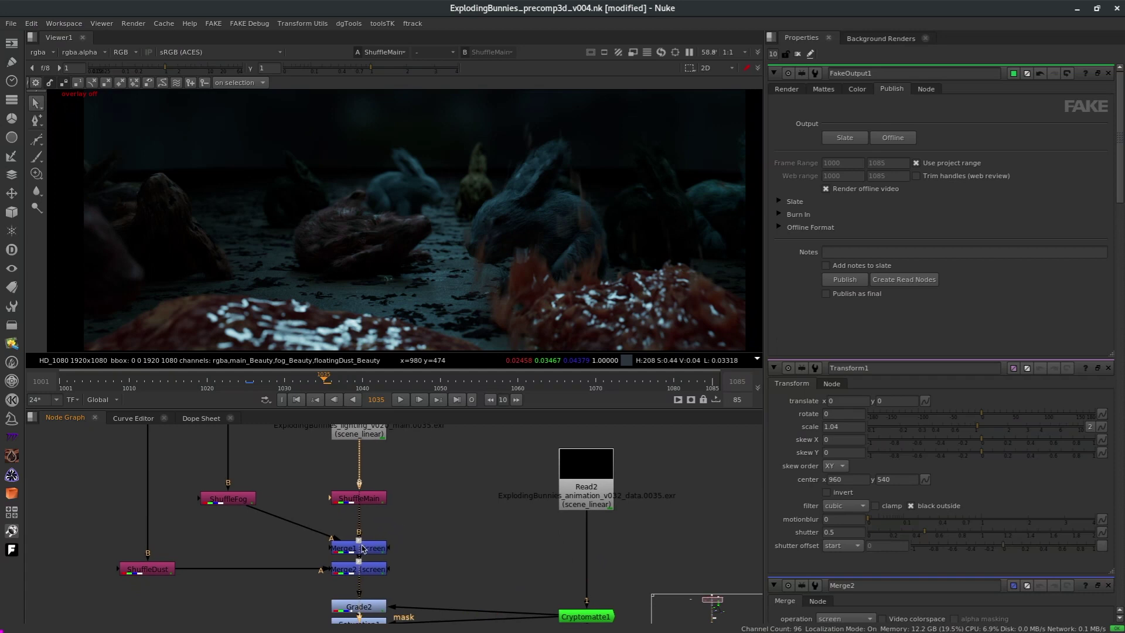
pyautogui.click(359, 548)
pyautogui.press('1')
pyautogui.click(362, 570)
pyautogui.press('1')
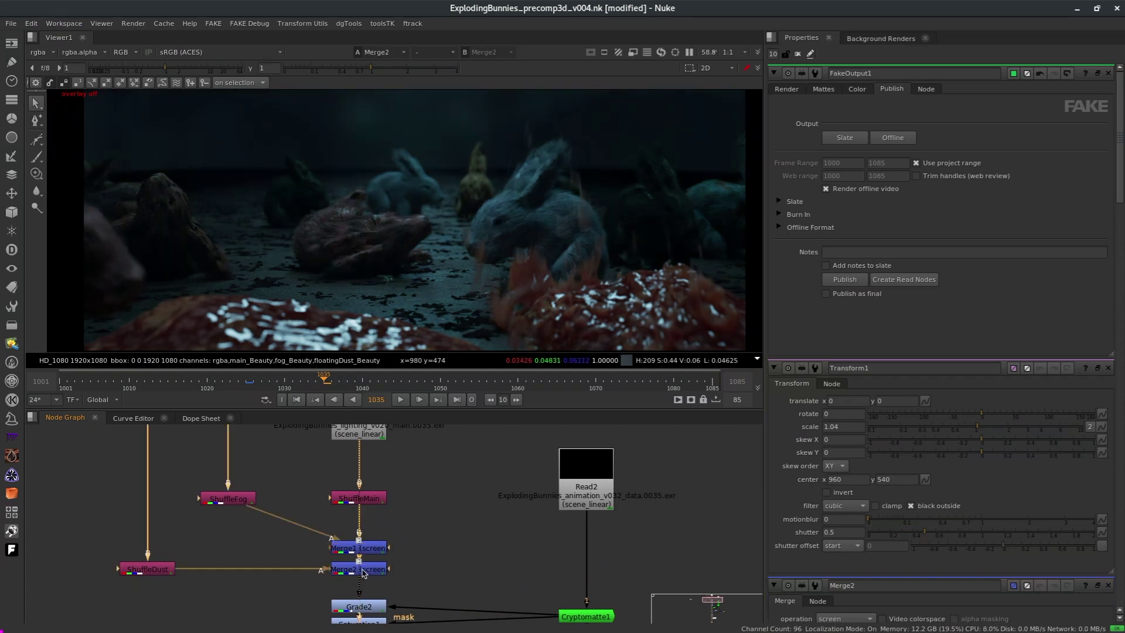
# Step: View the Grade2, Saturation1 and Grade3 results
pyautogui.moveTo(361, 574); pyautogui.dragTo(394, 481, button='middle')
pyautogui.click(360, 505)
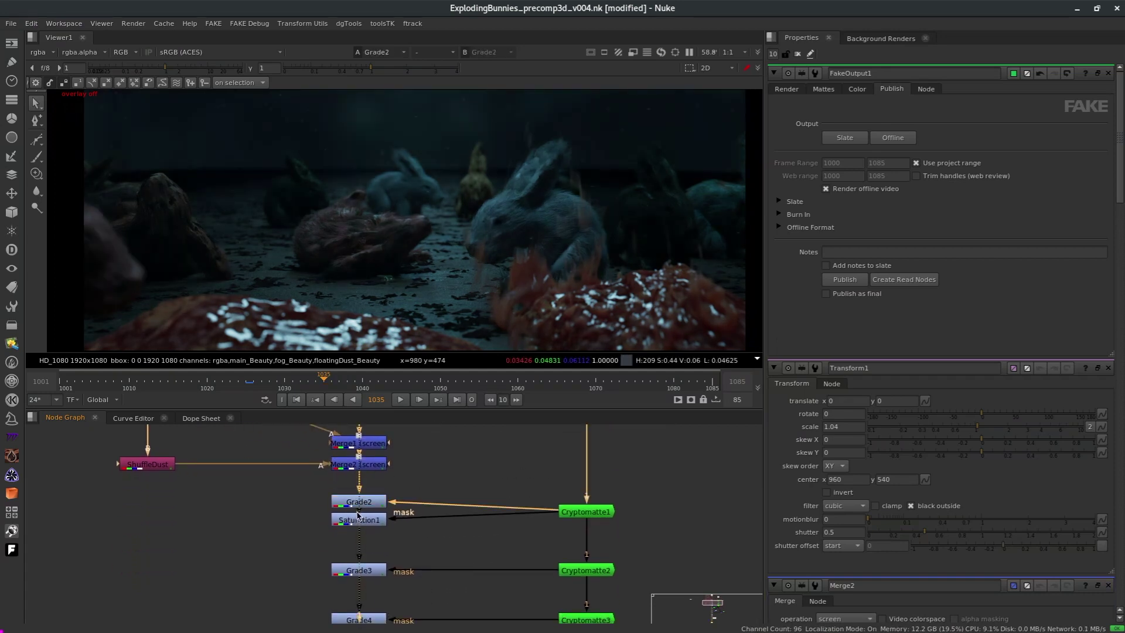
pyautogui.press('1')
pyautogui.click(358, 518)
pyautogui.press('1')
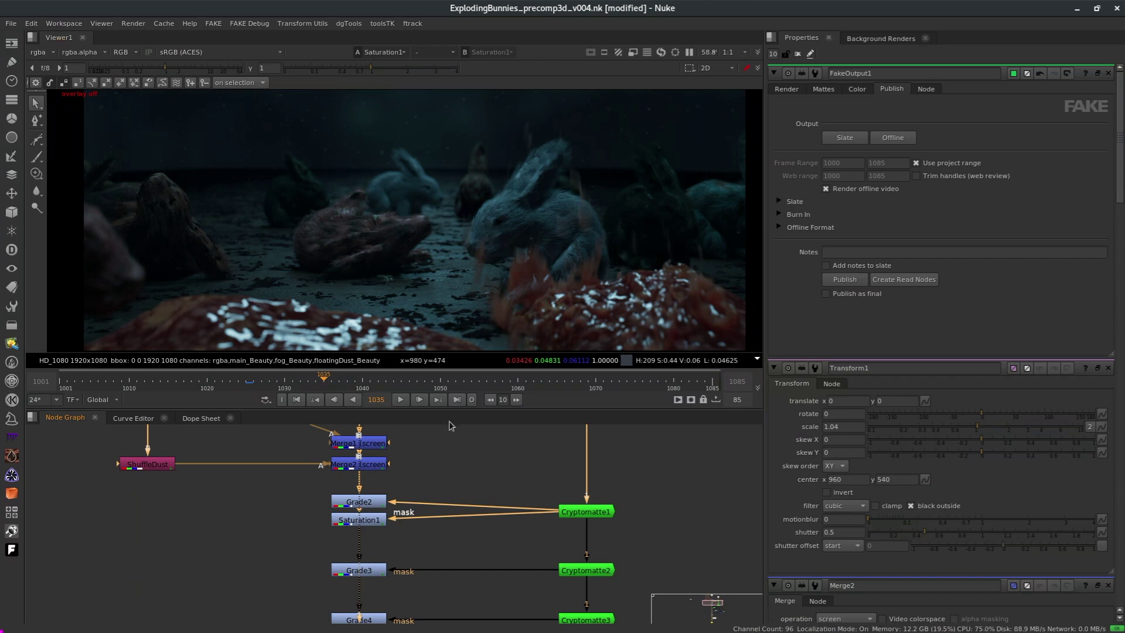
pyautogui.click(358, 571)
pyautogui.press('1')
# Step: View the Grade4, Grade5 and Grade6 results
pyautogui.moveTo(411, 604); pyautogui.dragTo(420, 521, button='middle')
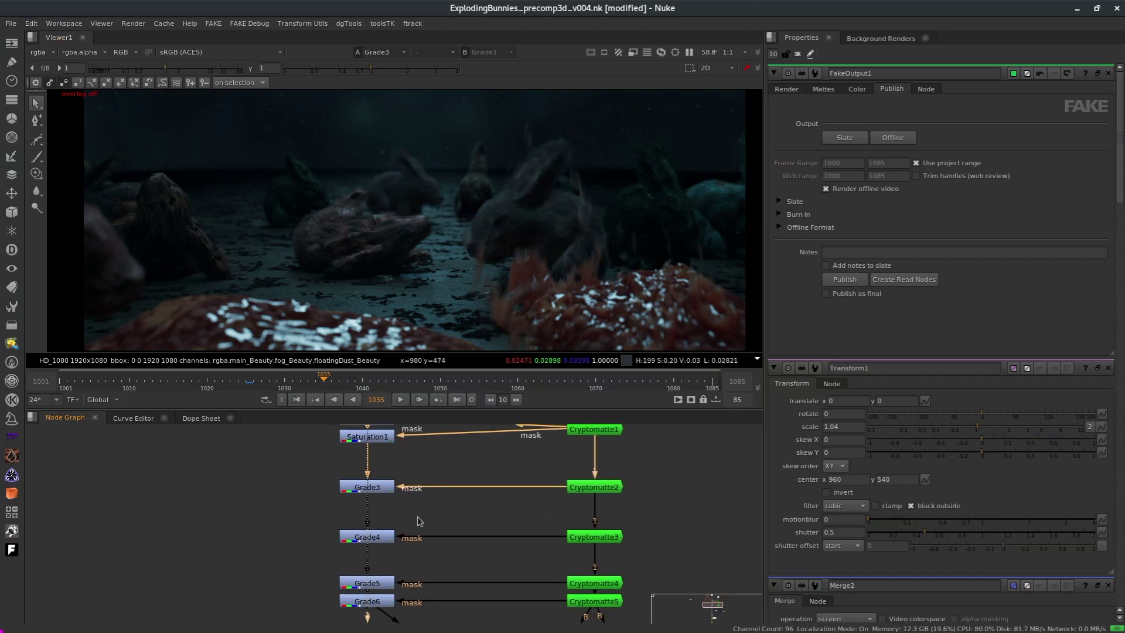
pyautogui.click(381, 536)
pyautogui.press('1')
pyautogui.click(378, 584)
pyautogui.press('1')
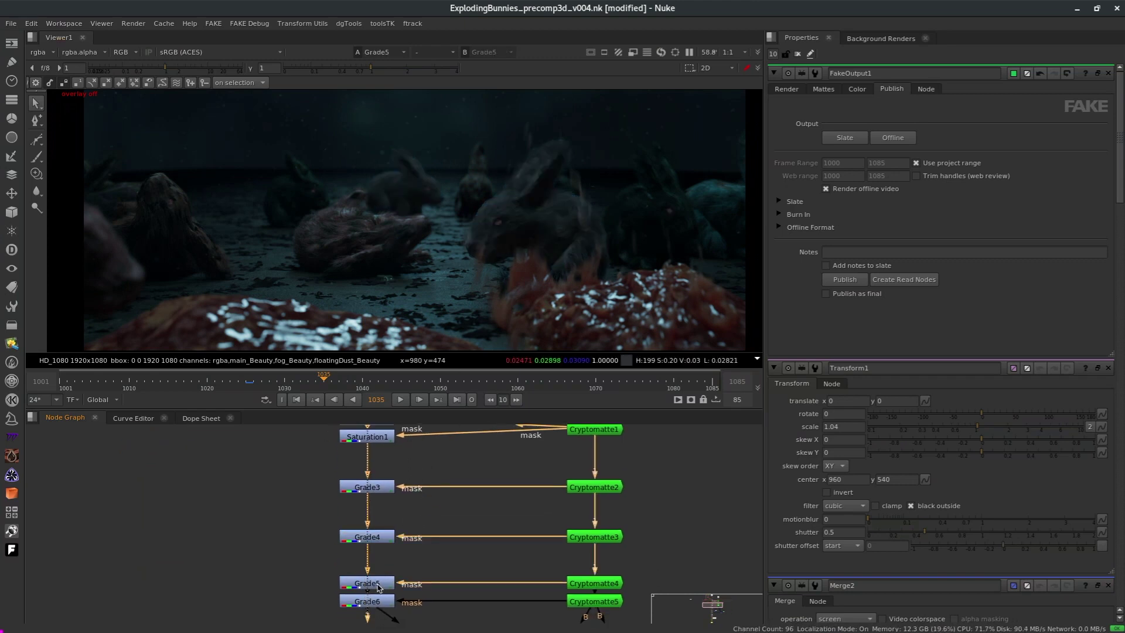
pyautogui.click(378, 601)
pyautogui.press('1')
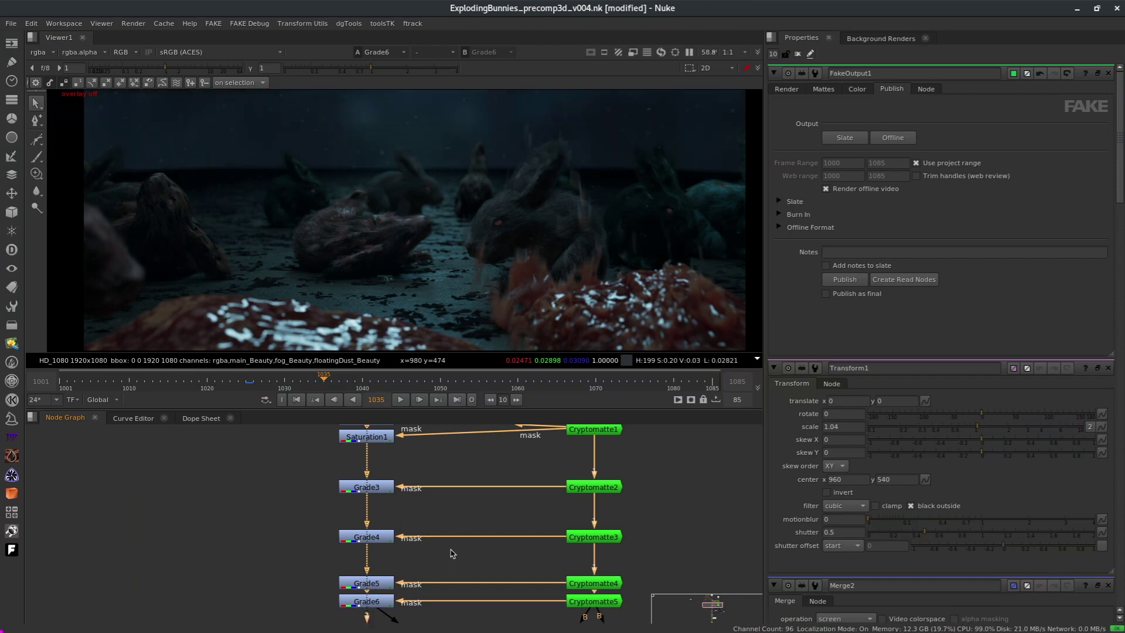
# Step: View Keyer1's output and inspect its alpha matte
pyautogui.moveTo(452, 547); pyautogui.dragTo(448, 468, button='middle')
pyautogui.scroll(-1, 460, 290)
pyautogui.scroll(-2, 463, 287)
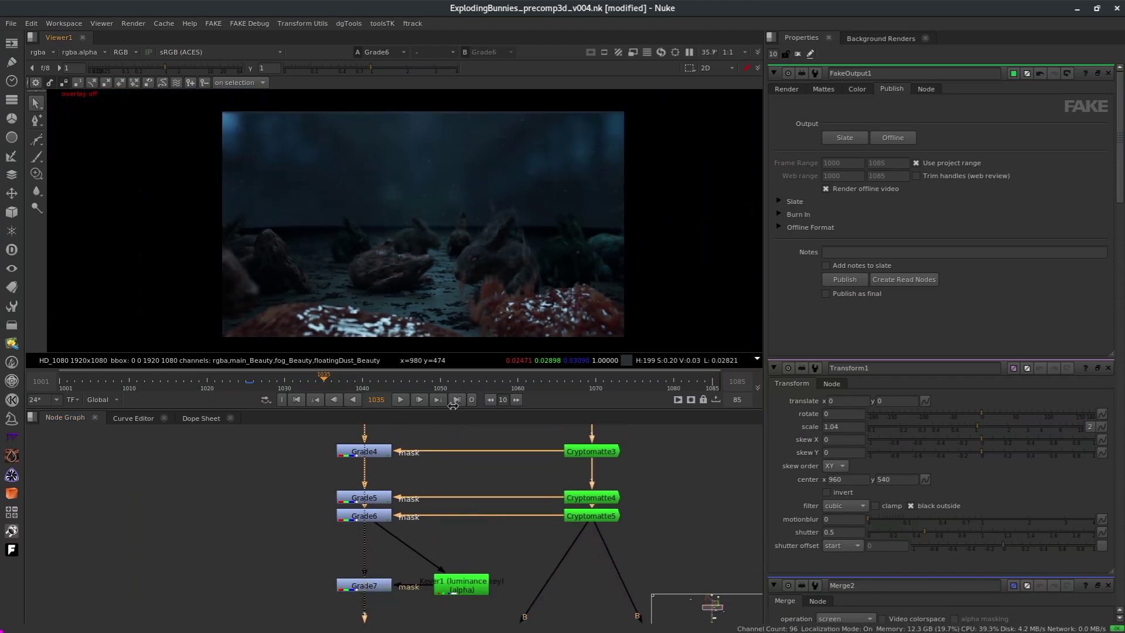
pyautogui.moveTo(419, 617); pyautogui.dragTo(417, 548, button='middle')
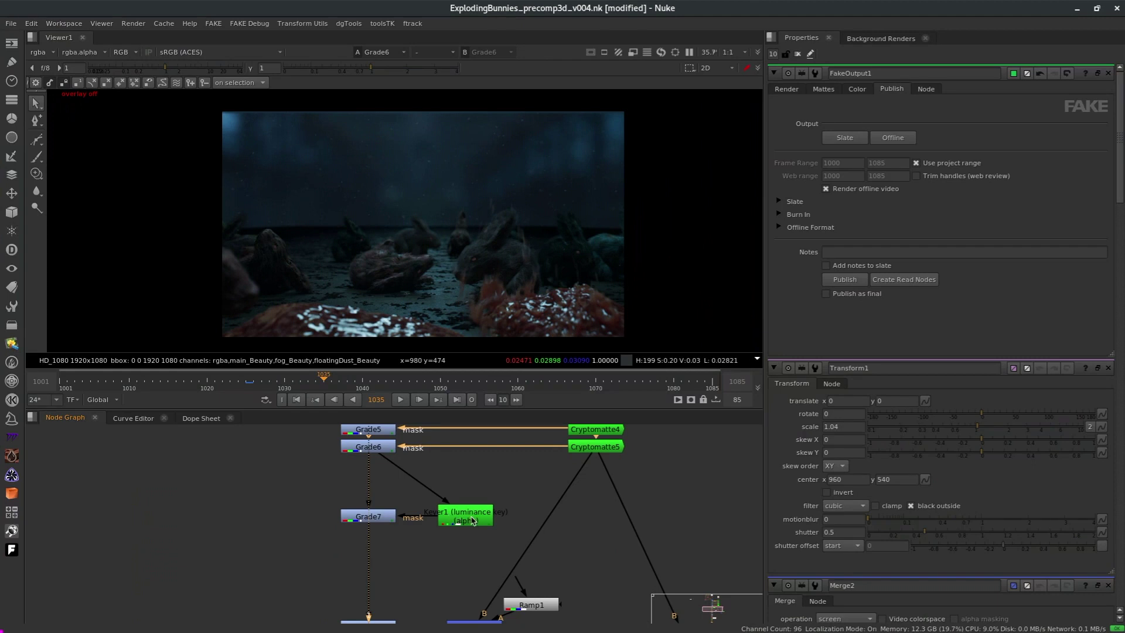
pyautogui.click(474, 518)
pyautogui.press('1')
pyautogui.press('a')
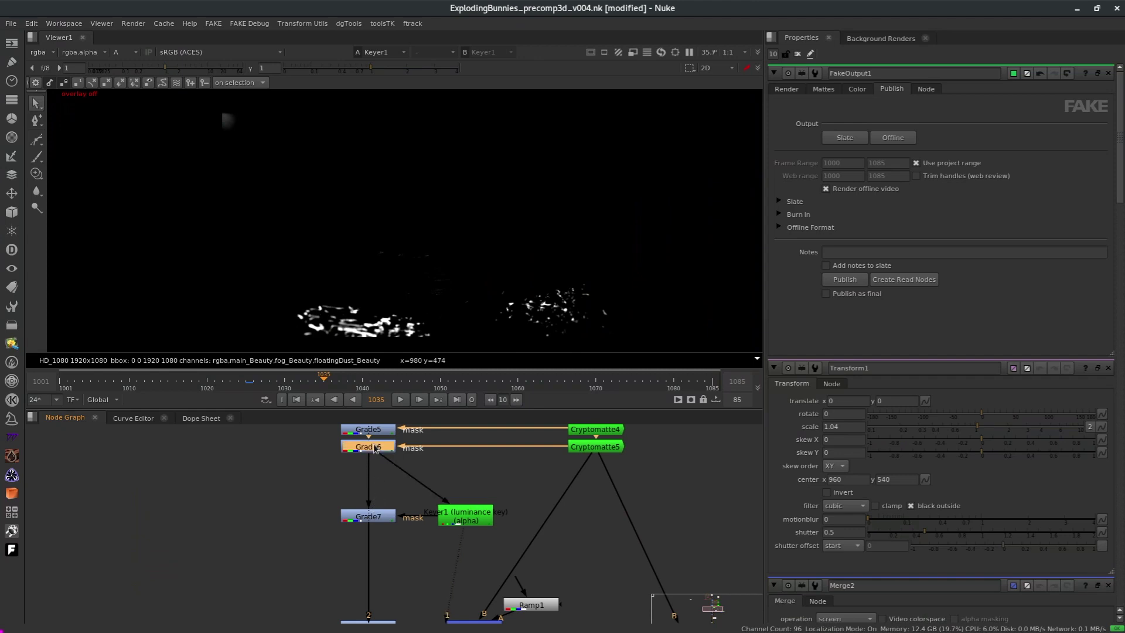
# Step: Return to the colour image and view the Grade7 result
pyautogui.press('a')
pyautogui.click(376, 518)
pyautogui.press('1')
pyautogui.click(404, 433)
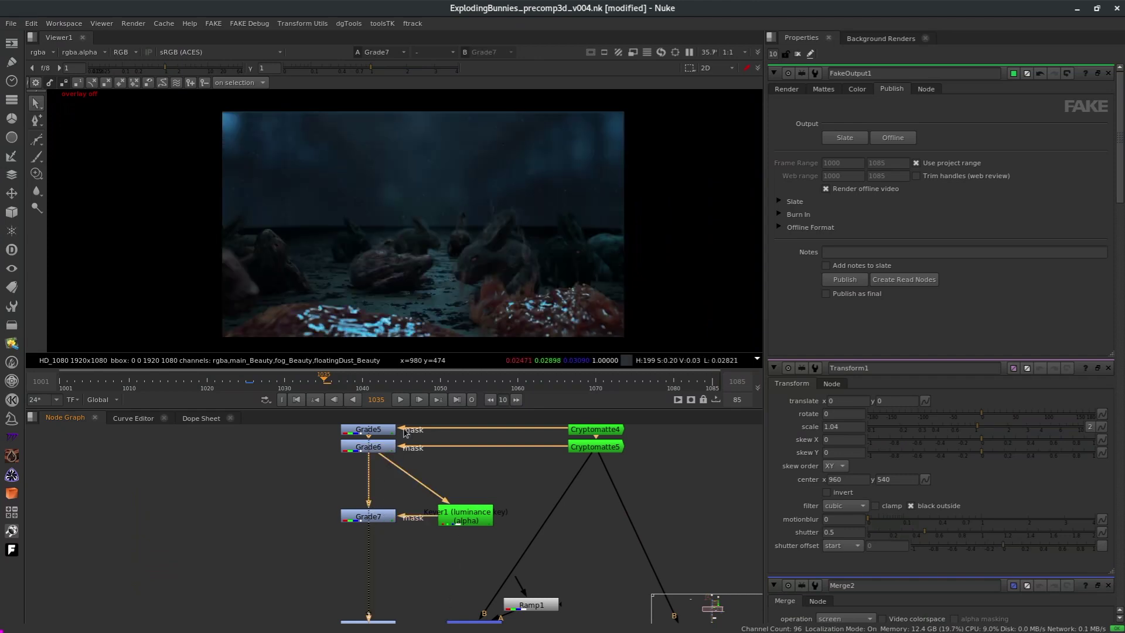
# Step: View the Grade8 and brighter Grade9 results
pyautogui.moveTo(469, 557); pyautogui.dragTo(460, 512, button='middle')
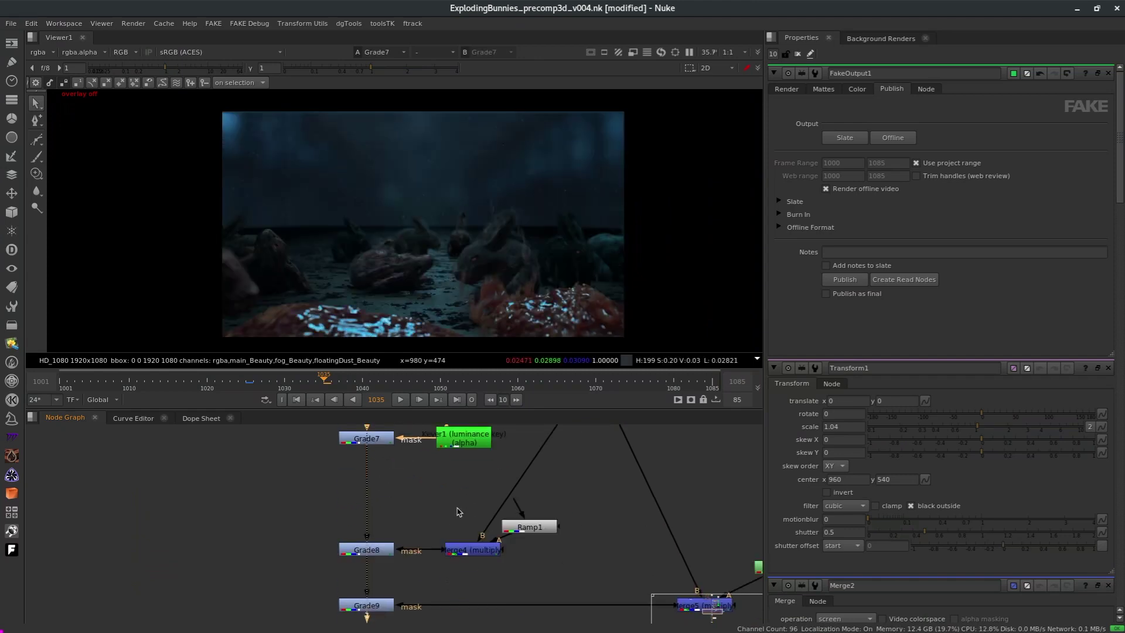
pyautogui.scroll(2, 345, 489)
pyautogui.click(343, 491)
pyautogui.press('1')
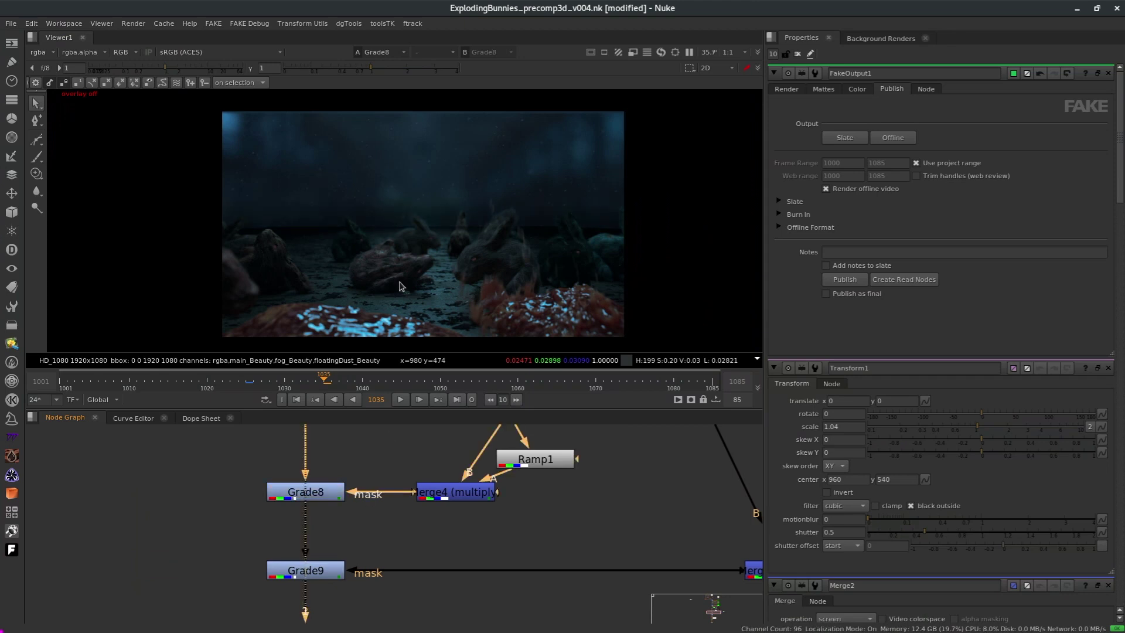
pyautogui.click(314, 575)
pyautogui.press('1')
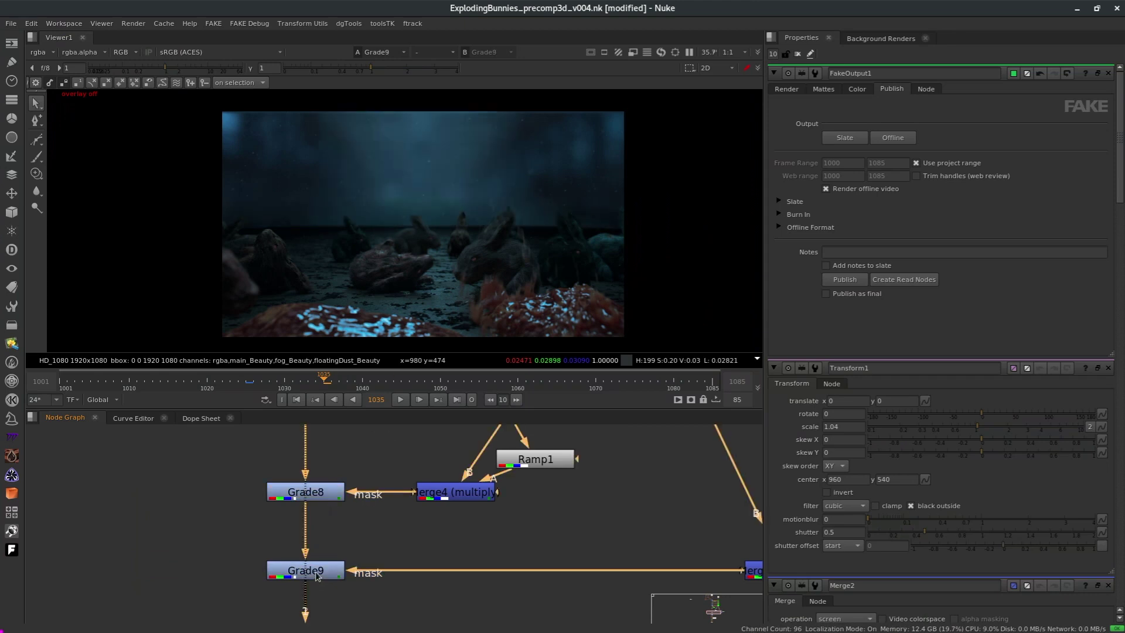
# Step: View Grade1, Saturation2 and Transform1, then Saturation2 again
pyautogui.scroll(-10, 431, 512)
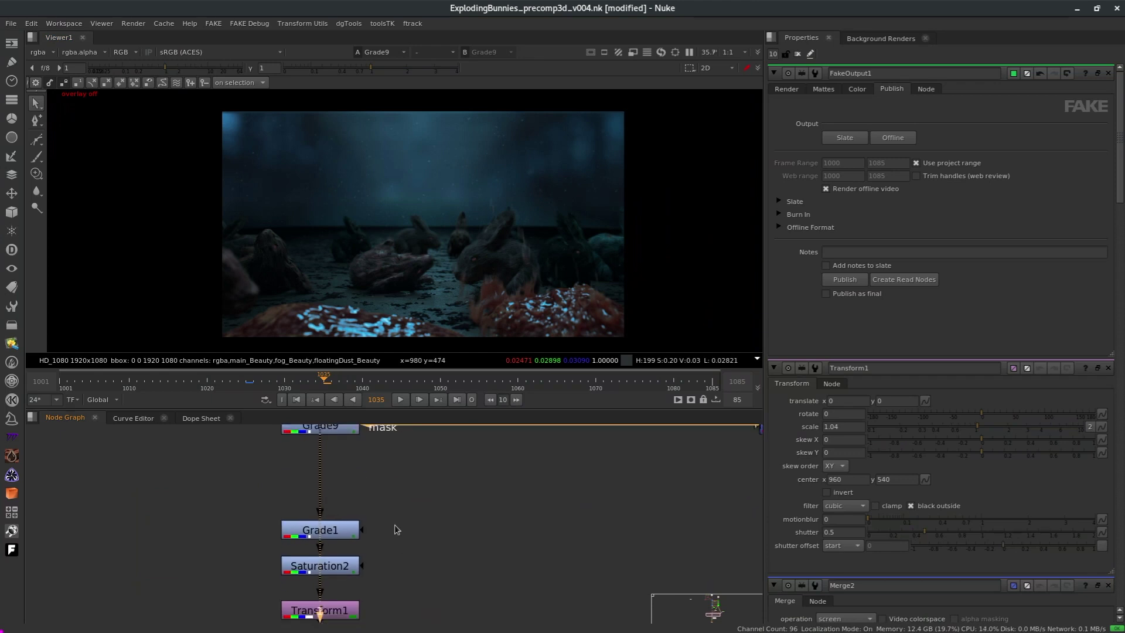
pyautogui.click(338, 523)
pyautogui.press('1')
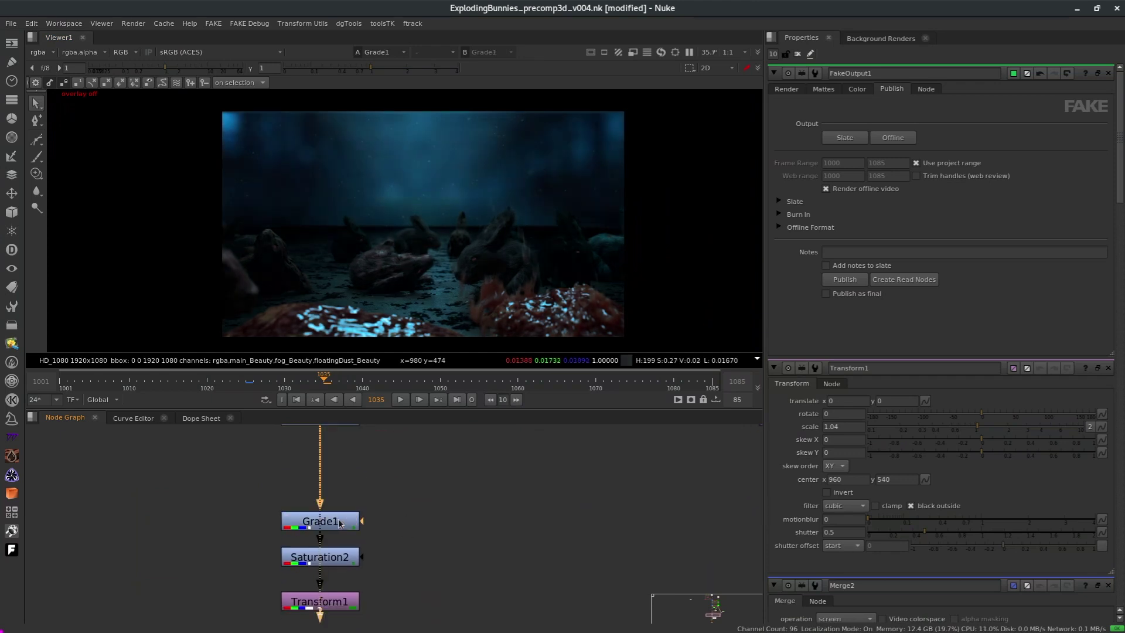
pyautogui.click(328, 560)
pyautogui.press('1')
pyautogui.click(331, 609)
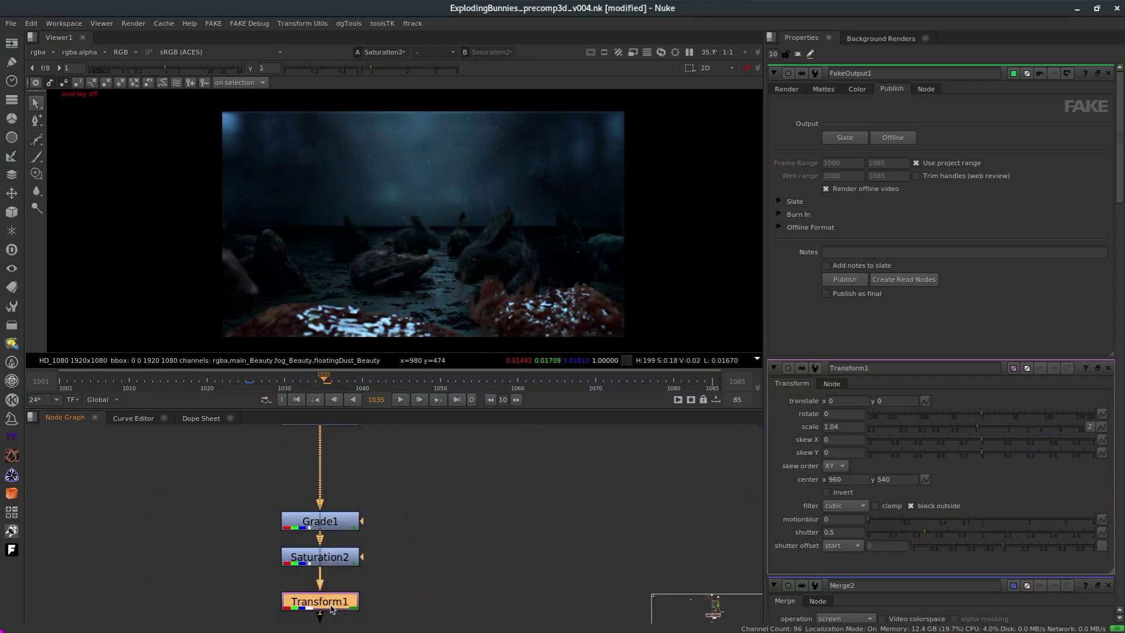
pyautogui.press('1')
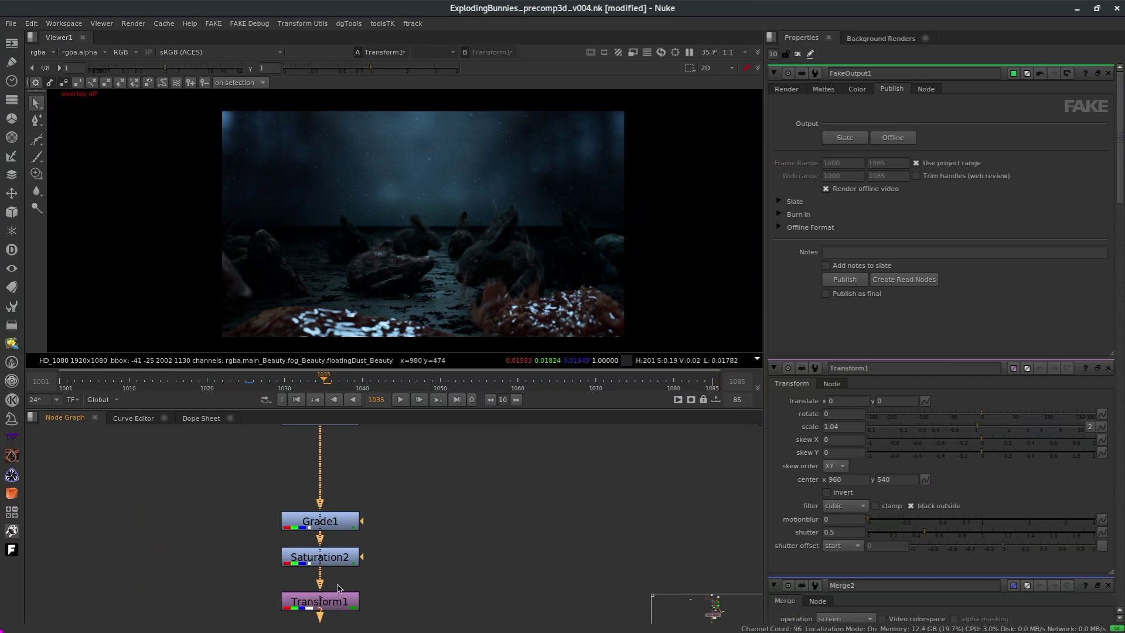
pyautogui.click(329, 558)
pyautogui.press('1')
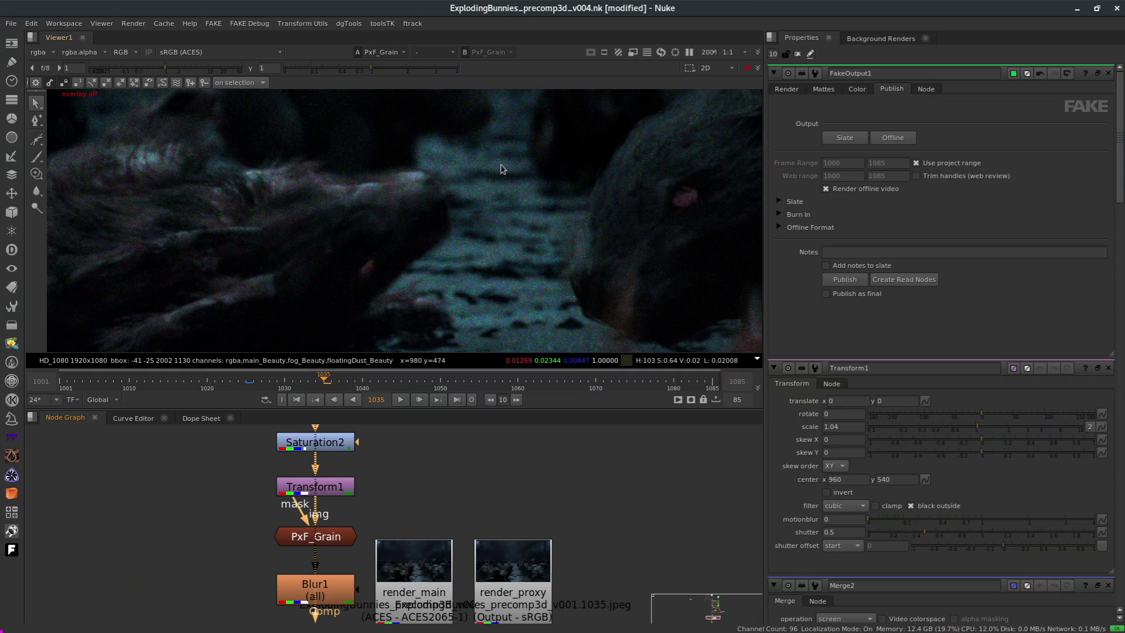
# Step: View the Transform1 node, check the softened Blur1 result, then return the viewer to Transform1
pyautogui.click(340, 483)
pyautogui.press('1')
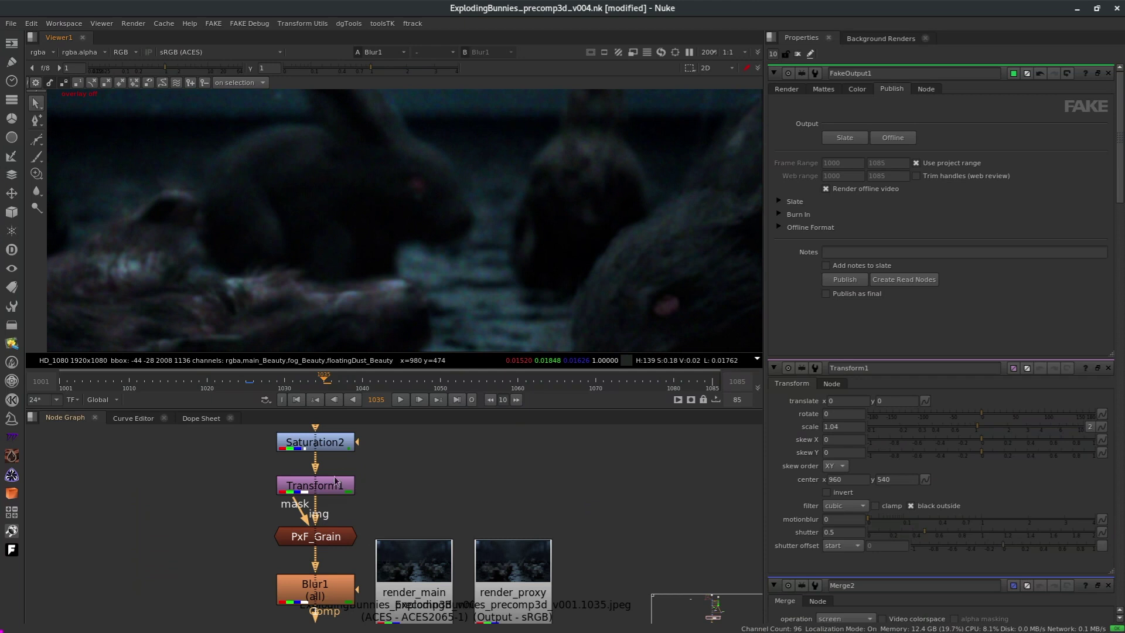
pyautogui.press('1')
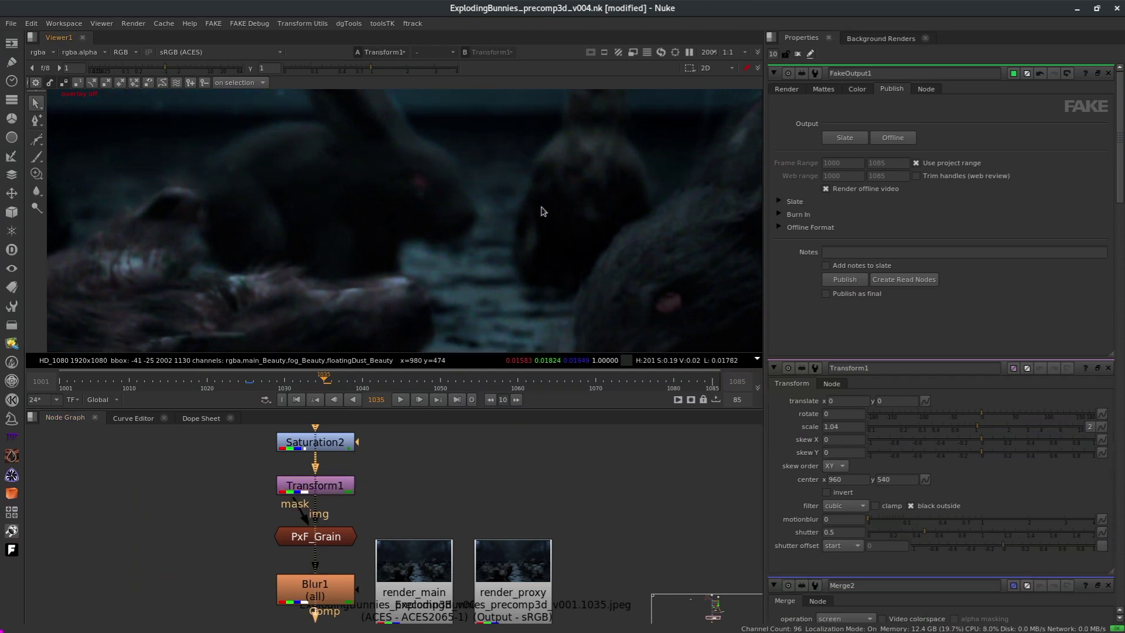